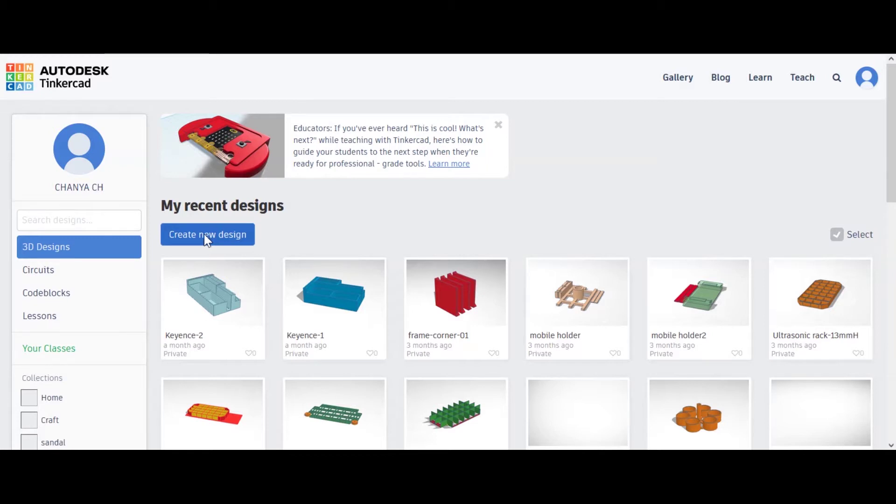
Step: Create a new 3D design and set the snap grid to 0.5 mm
{"action": "left_click", "coordinate": [204, 235]}
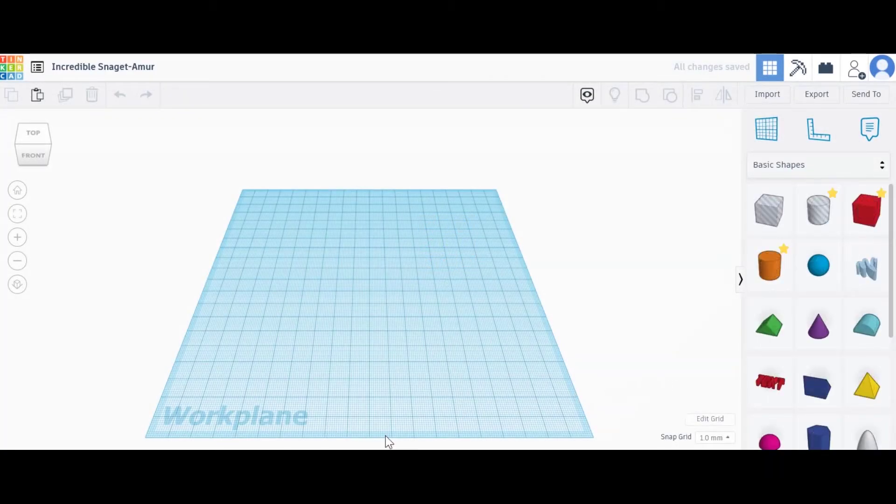
{"action": "left_click", "coordinate": [34, 136]}
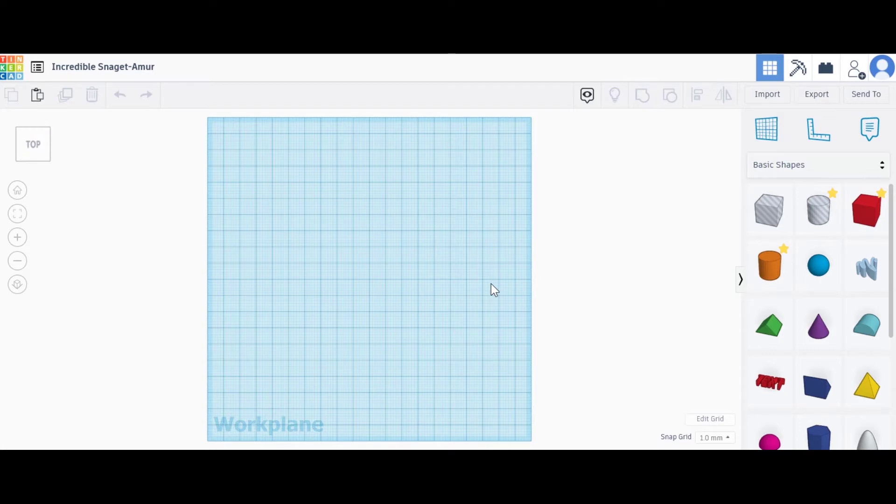
{"action": "left_click", "coordinate": [710, 419]}
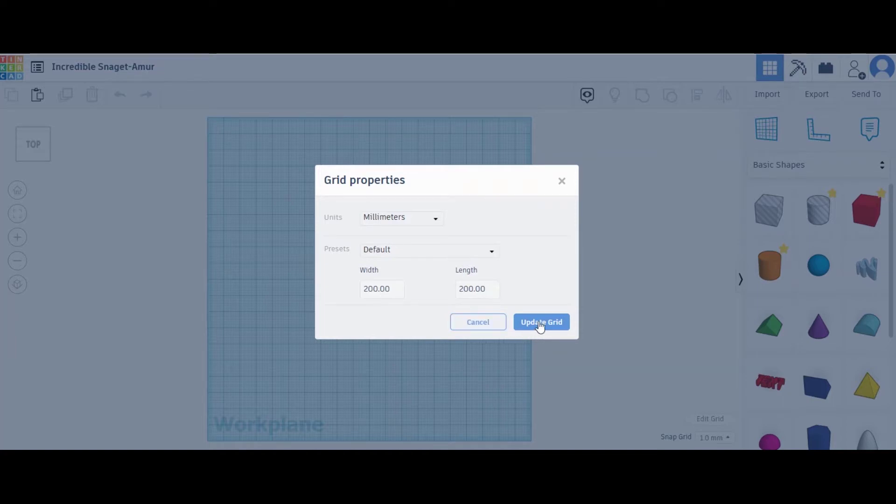
{"action": "left_click", "coordinate": [492, 323]}
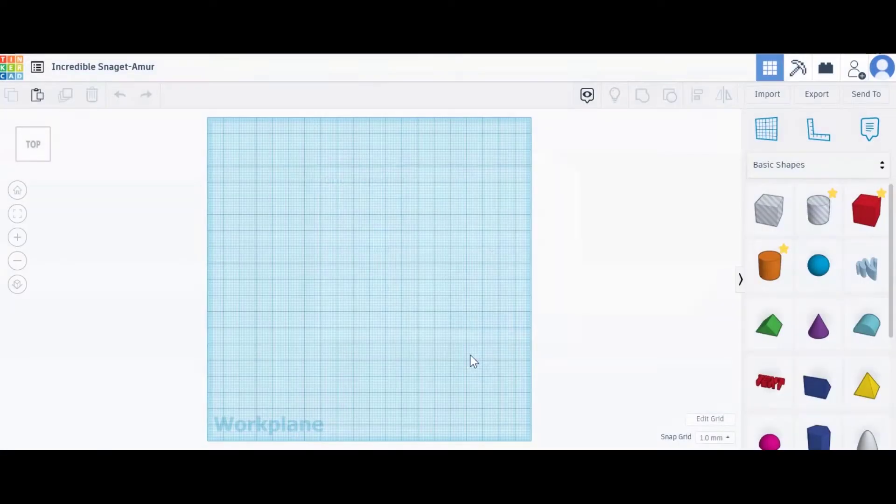
{"action": "left_click", "coordinate": [726, 438]}
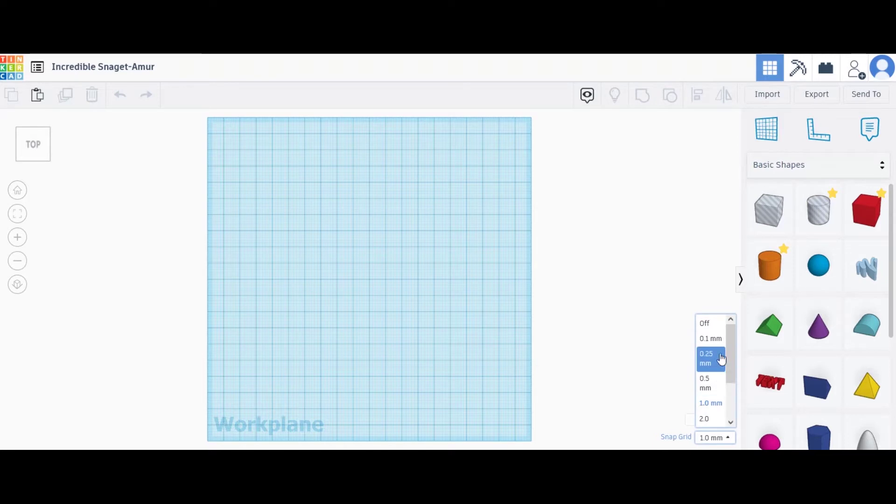
{"action": "left_click", "coordinate": [713, 385]}
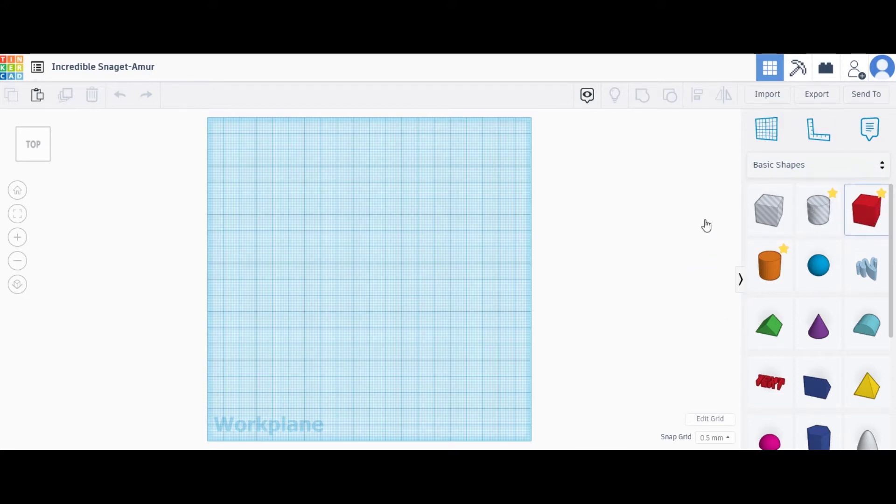
Step: Place a solid box on the workplane and stretch its footprint to about 140 × 32 mm in the orthographic top view
{"action": "left_click_drag", "start_coordinate": [706, 225], "coordinate": [309, 243]}
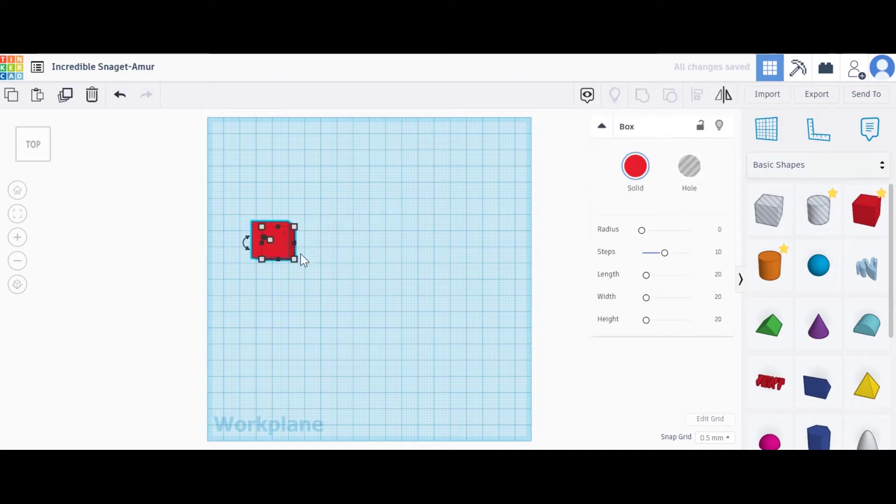
{"action": "left_click", "coordinate": [17, 286]}
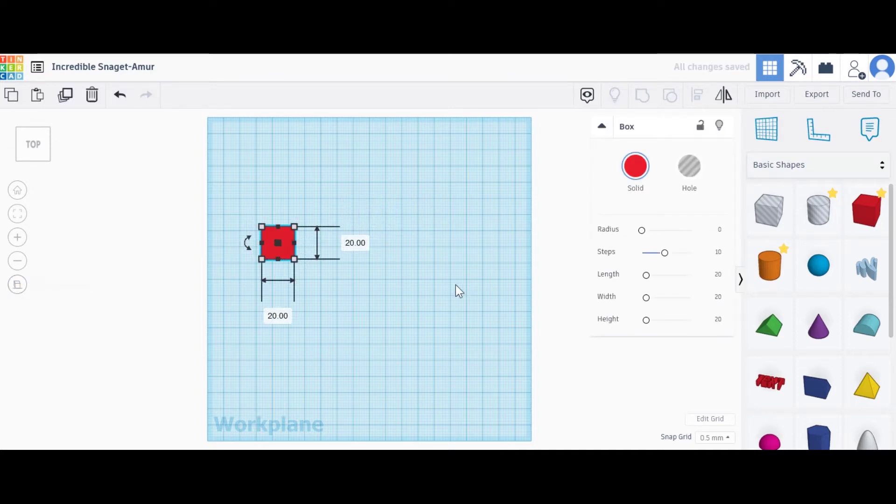
{"action": "left_click", "coordinate": [372, 272]}
{"action": "left_click", "coordinate": [276, 238]}
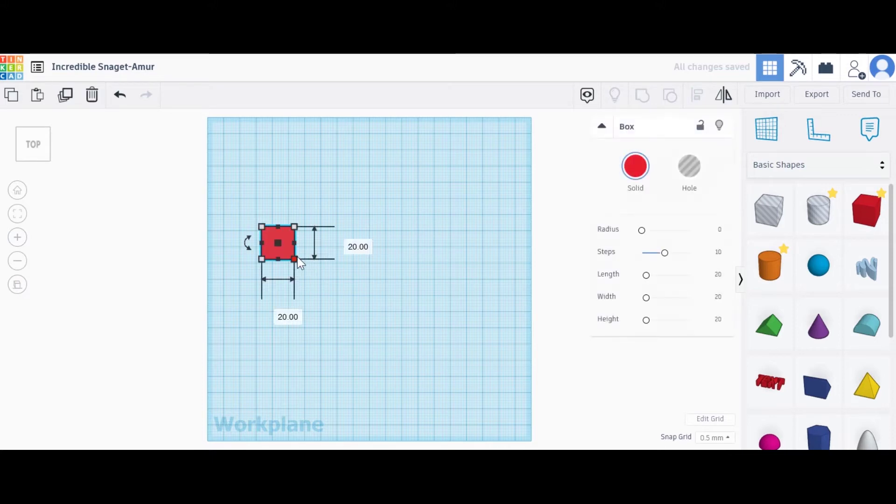
{"action": "left_click_drag", "start_coordinate": [295, 259], "coordinate": [483, 276]}
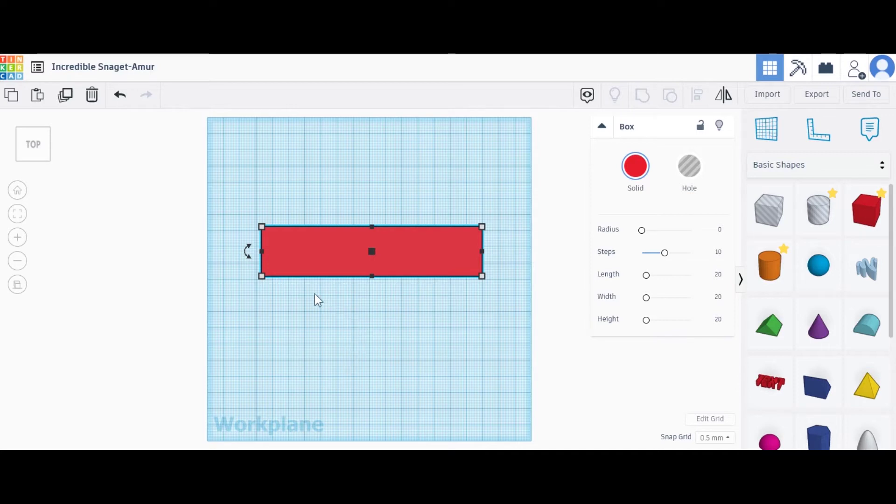
{"action": "left_click_drag", "start_coordinate": [261, 276], "coordinate": [256, 279]}
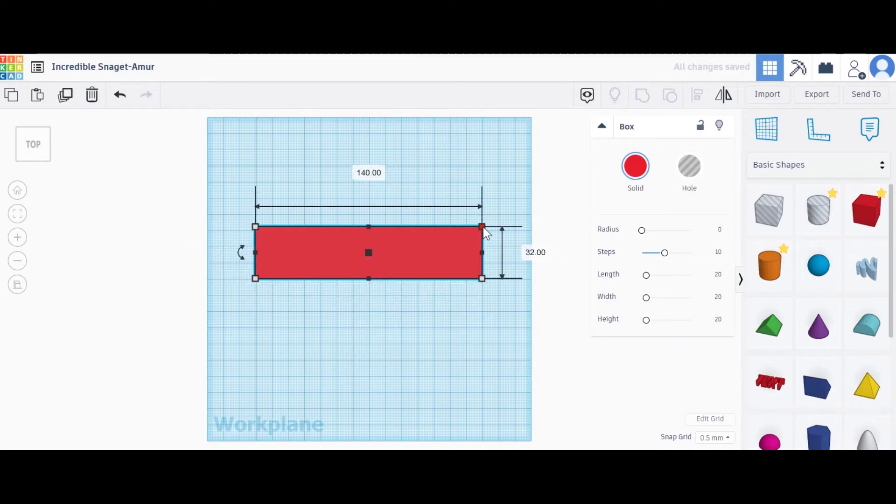
{"action": "left_click", "coordinate": [435, 322]}
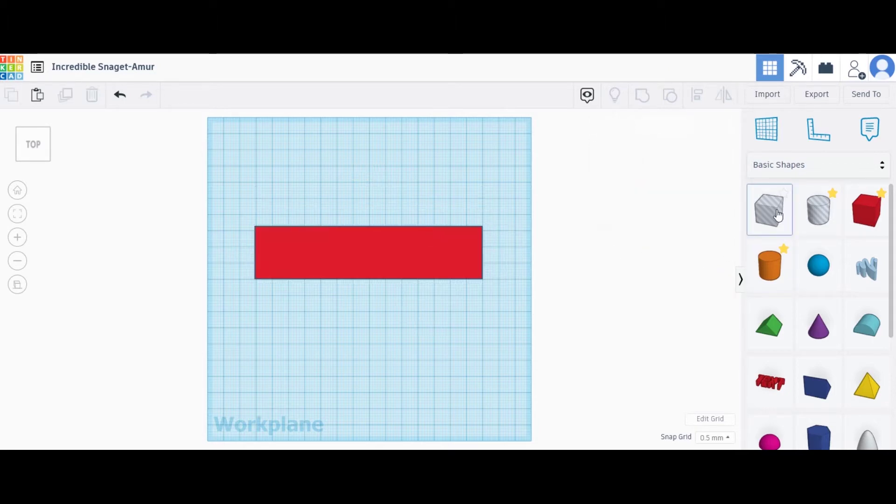
Step: Add a hole box sized 18 mm wide and 13 mm deep, placed just in front of the red box's left end
{"action": "left_click_drag", "start_coordinate": [777, 214], "coordinate": [289, 328]}
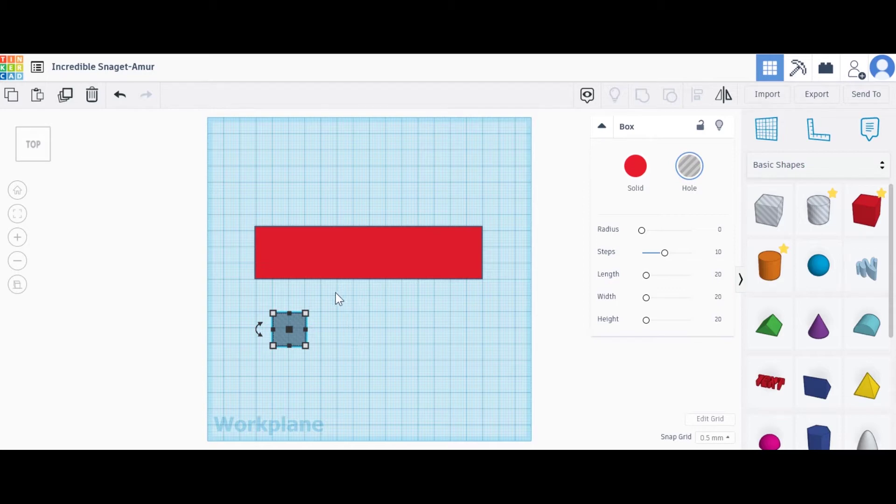
{"action": "mouse_move", "coordinate": [308, 315]}
{"action": "left_click", "coordinate": [294, 258]}
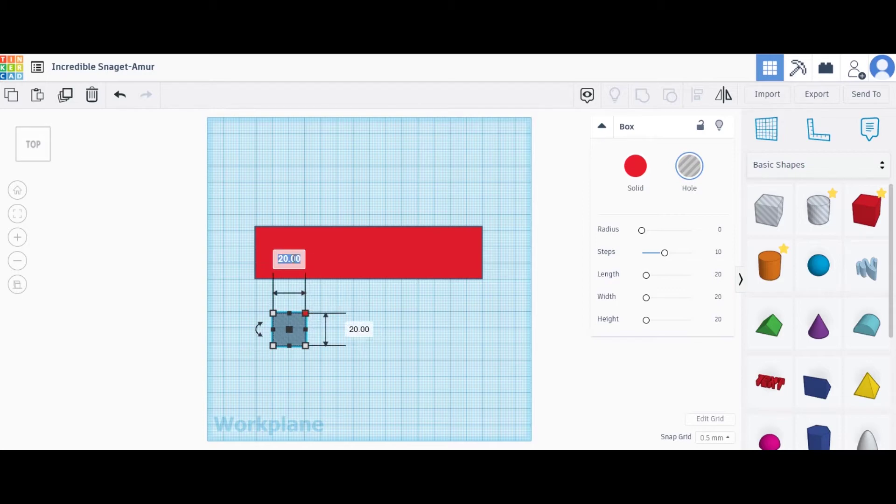
{"action": "type", "text": "18"}
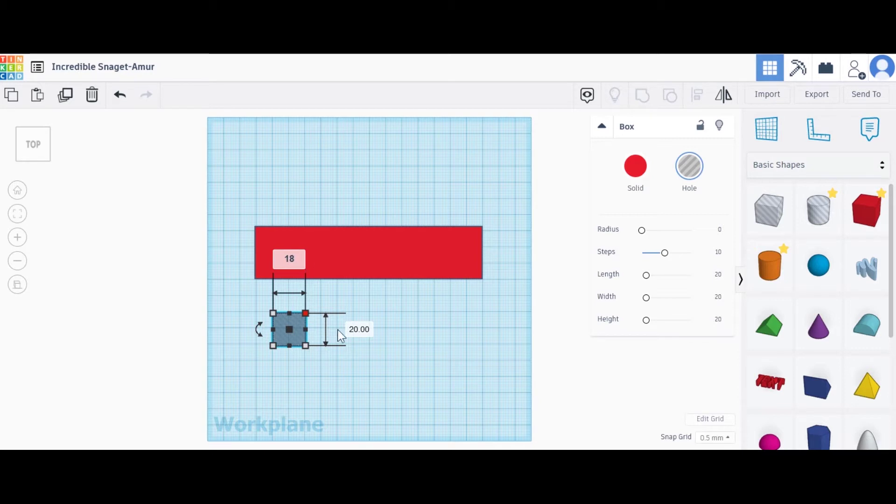
{"action": "left_click", "coordinate": [355, 329]}
{"action": "type", "text": "13"}
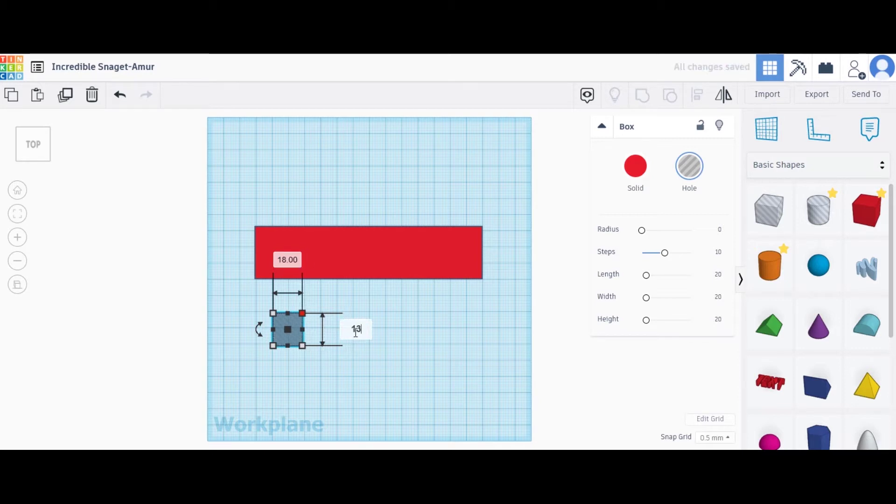
{"action": "key", "text": "Return"}
{"action": "left_click", "coordinate": [323, 373]}
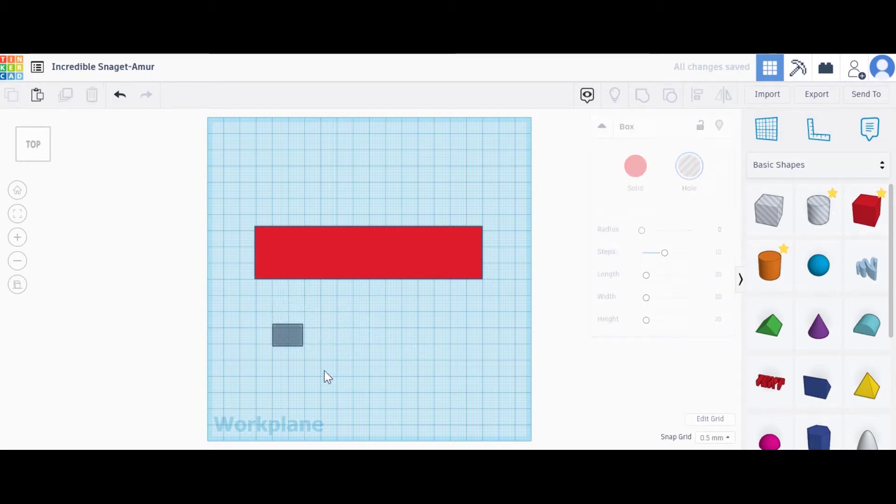
{"action": "left_click_drag", "start_coordinate": [298, 337], "coordinate": [297, 311]}
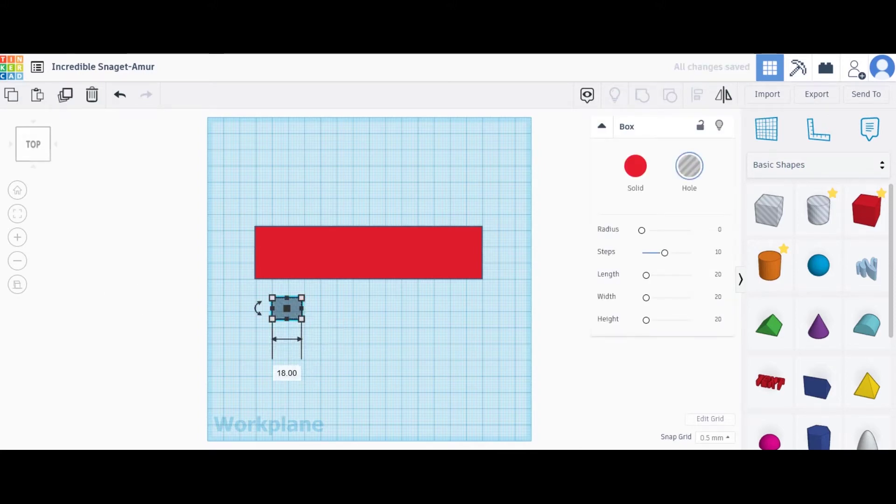
Step: Set the red box's height to 10 mm and return to the top view
{"action": "left_click", "coordinate": [32, 169]}
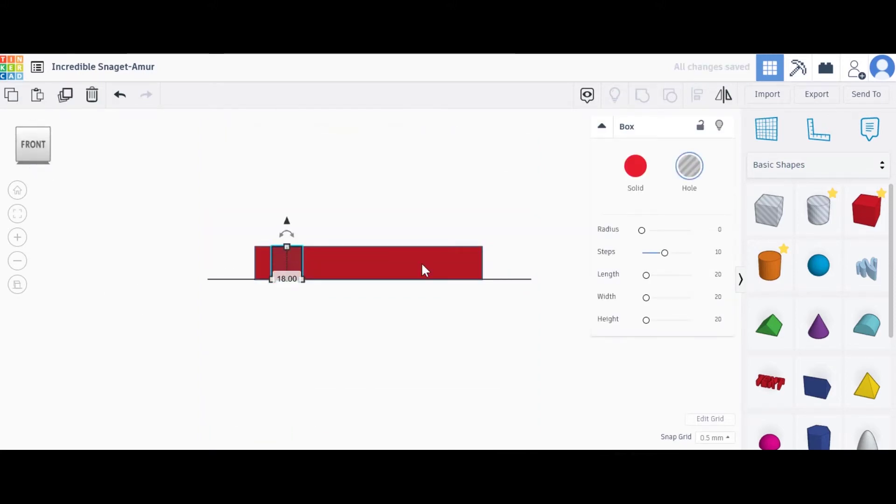
{"action": "left_click", "coordinate": [402, 262]}
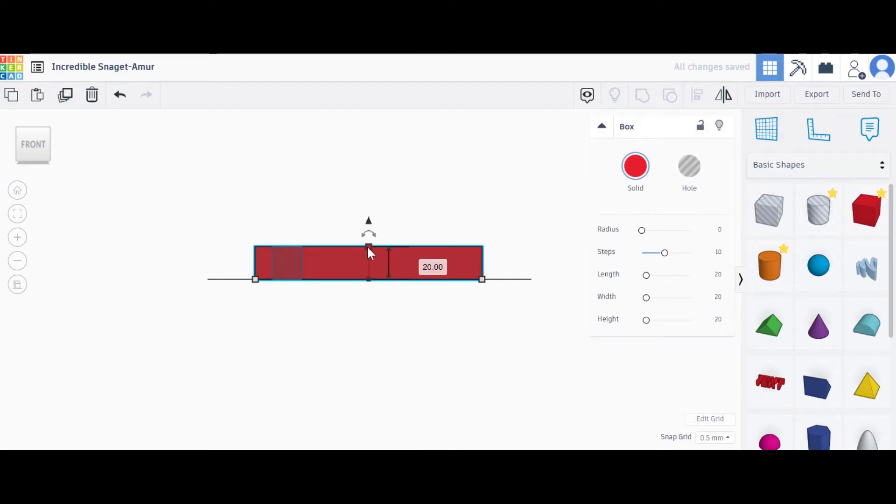
{"action": "left_click", "coordinate": [426, 262]}
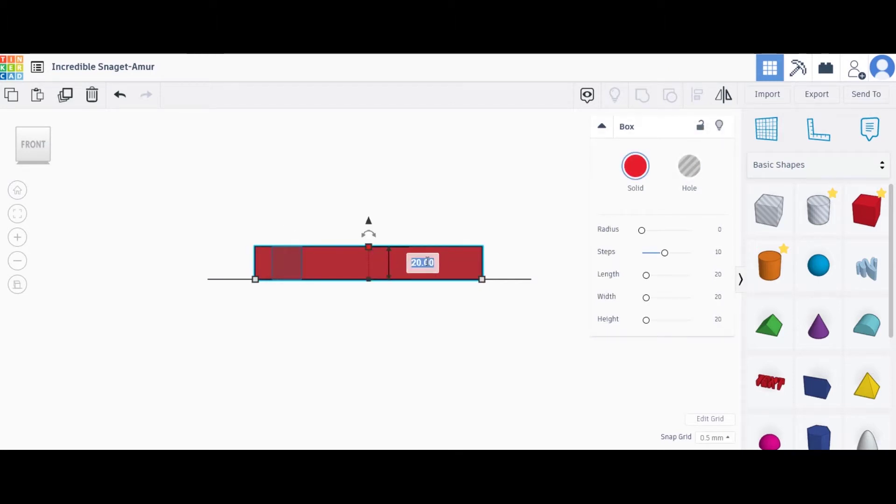
{"action": "type", "text": "10"}
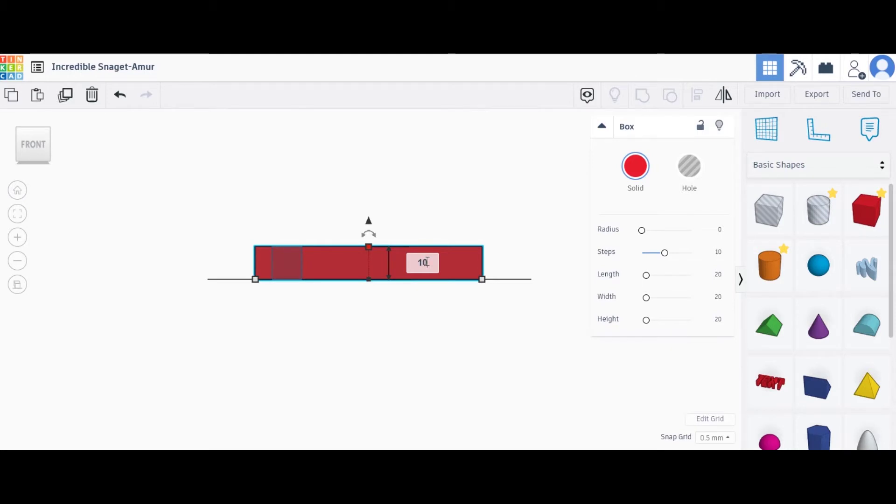
{"action": "key", "text": "Return"}
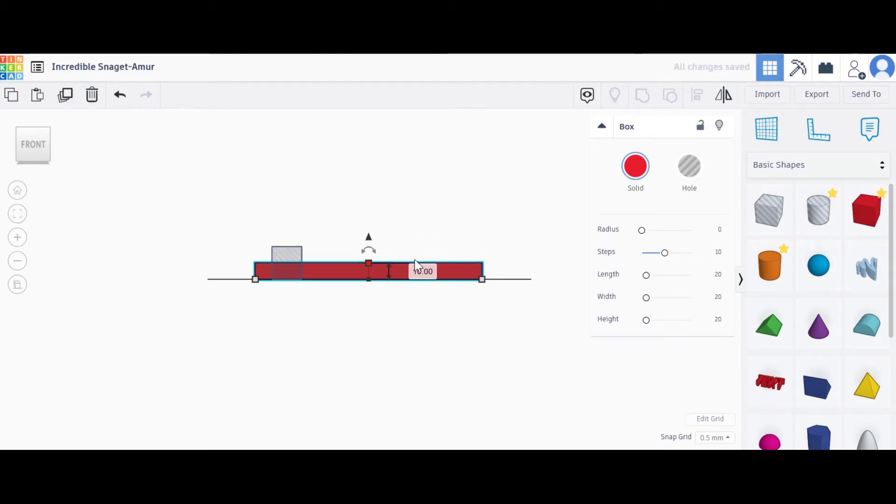
{"action": "left_click", "coordinate": [288, 255]}
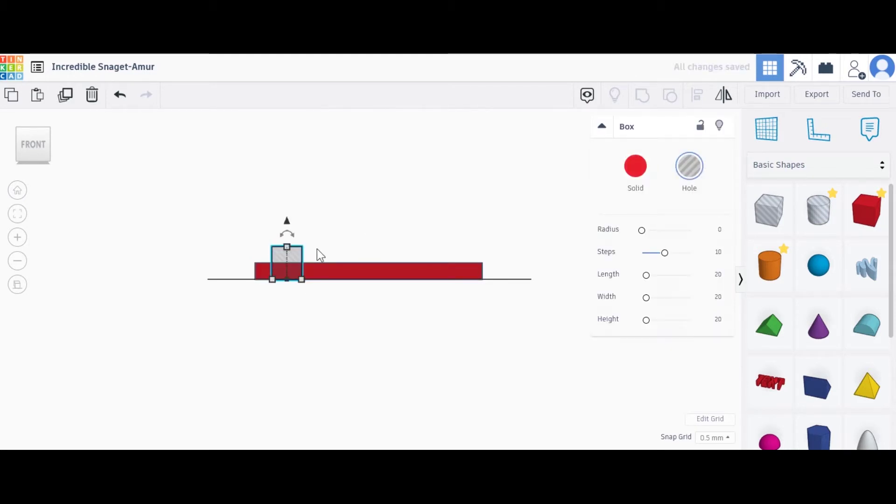
{"action": "left_click", "coordinate": [33, 128]}
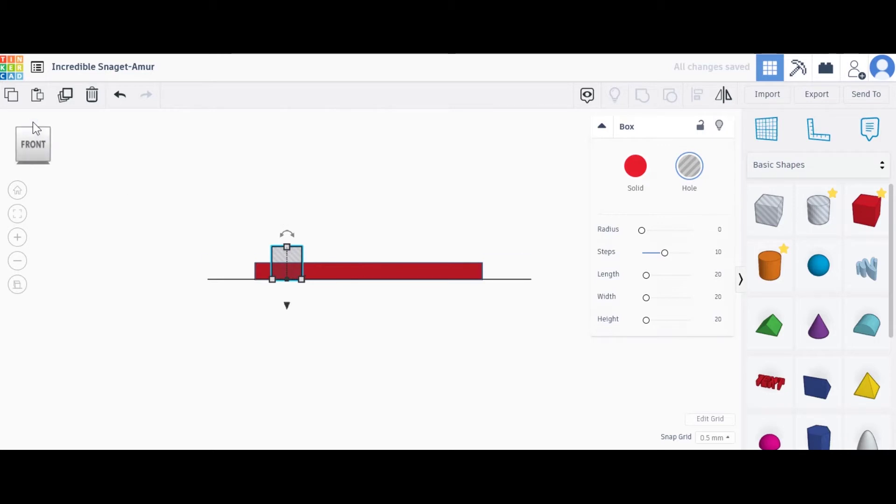
{"action": "left_click", "coordinate": [374, 321]}
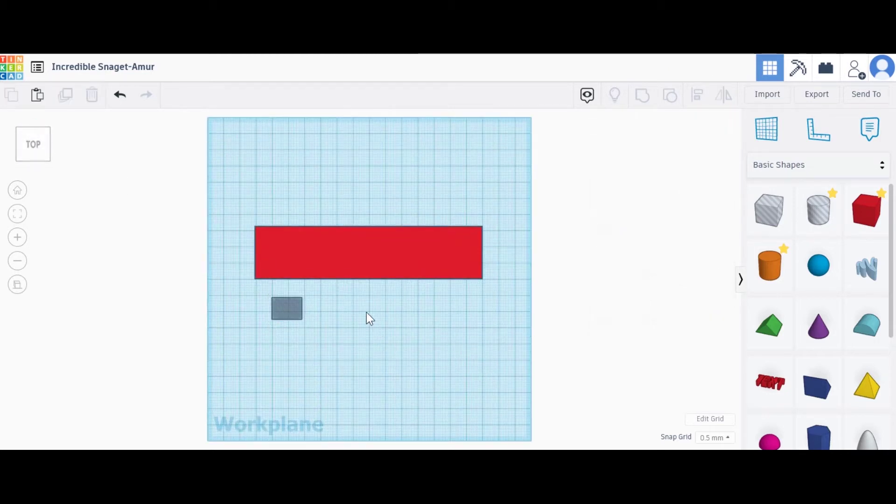
Step: Stretch the red box's back edge away from the hole box to make its footprint deeper
{"action": "left_click", "coordinate": [284, 309]}
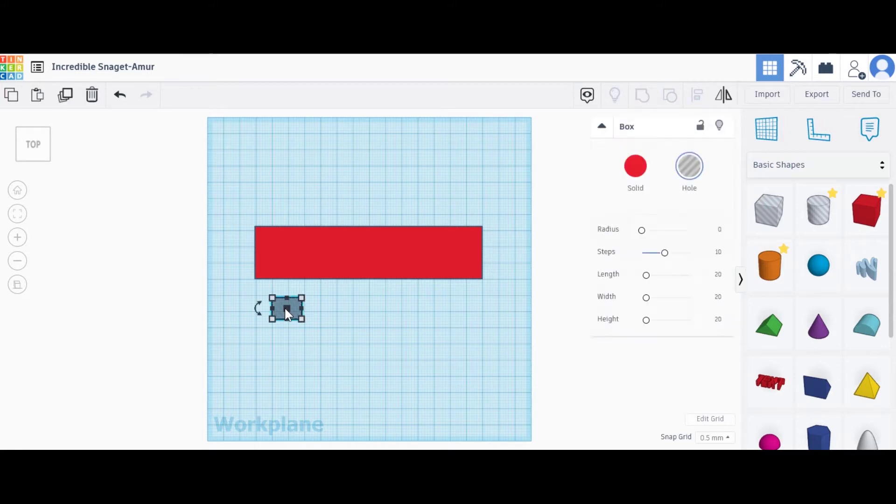
{"action": "left_click", "coordinate": [376, 261]}
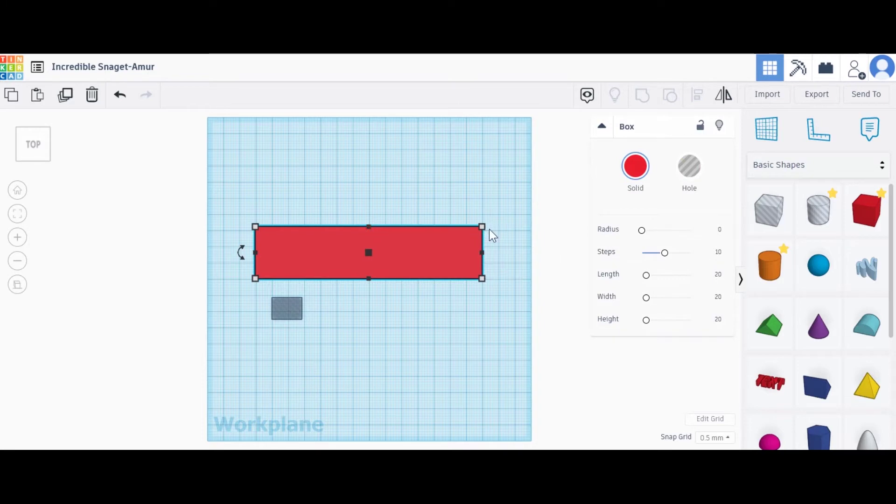
{"action": "left_click_drag", "start_coordinate": [482, 226], "coordinate": [482, 206]}
{"action": "left_click", "coordinate": [327, 318]}
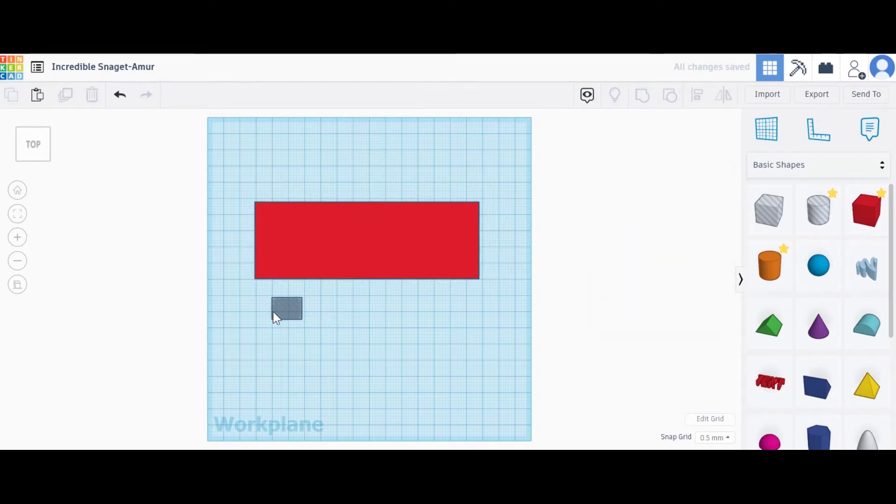
Step: Move the hole box onto the red box near its back-left corner and duplicate it to the right
{"action": "left_click", "coordinate": [293, 312]}
{"action": "left_click_drag", "start_coordinate": [293, 312], "coordinate": [287, 228]}
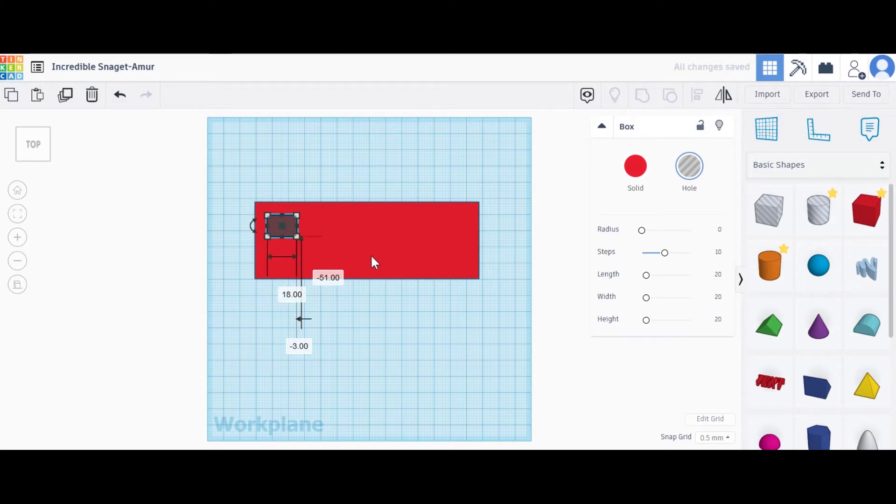
{"action": "key", "text": "shift+Right"}
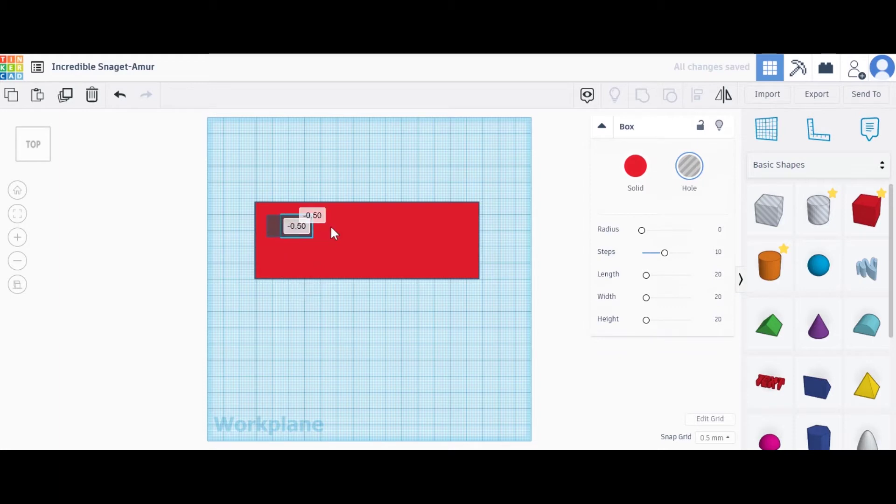
{"action": "left_click", "coordinate": [248, 304]}
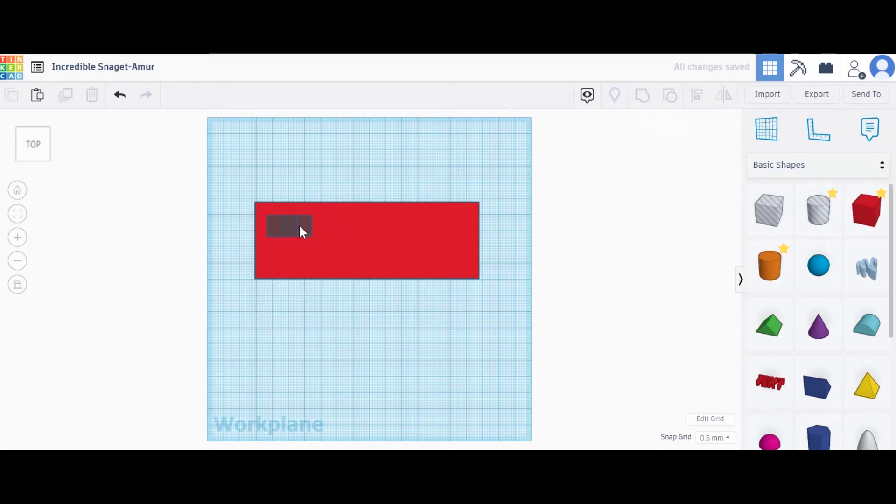
Step: Place the duplicate hole at the red box's front-left corner and shift the original hole closer to the back edge
{"action": "left_click_drag", "start_coordinate": [301, 231], "coordinate": [286, 263]}
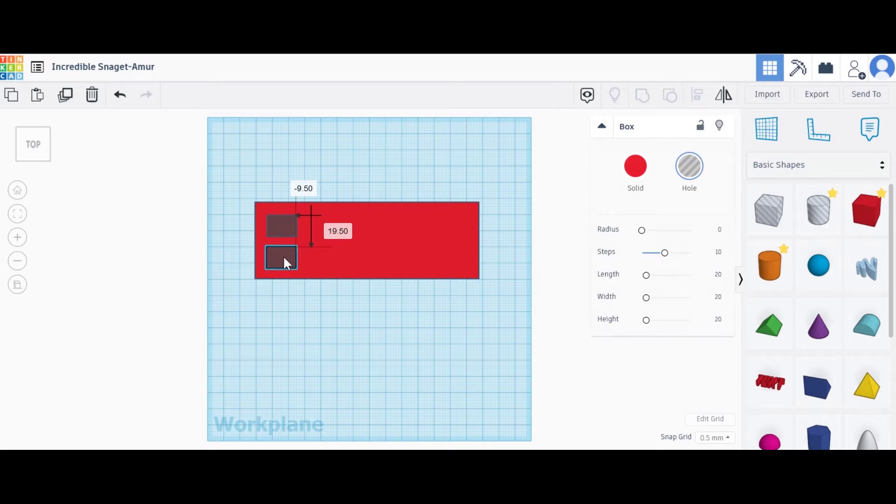
{"action": "left_click_drag", "start_coordinate": [284, 259], "coordinate": [284, 259]}
{"action": "left_click", "coordinate": [287, 229]}
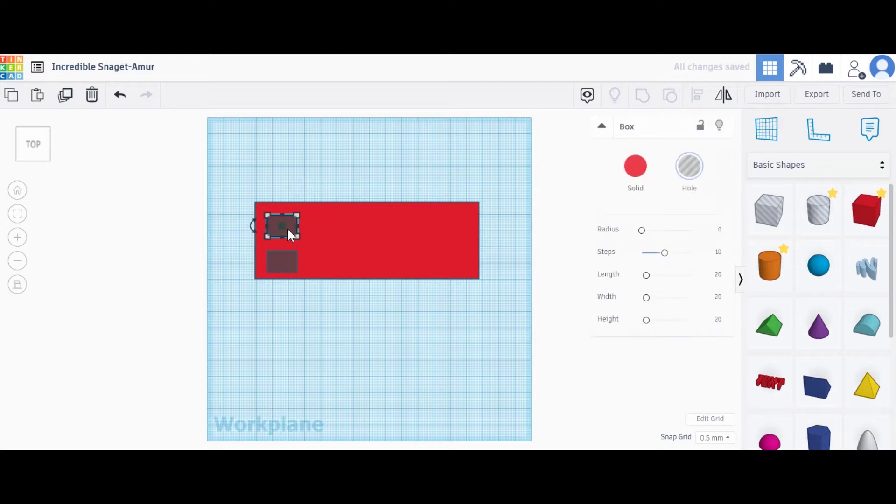
{"action": "left_click_drag", "start_coordinate": [287, 223], "coordinate": [287, 221]}
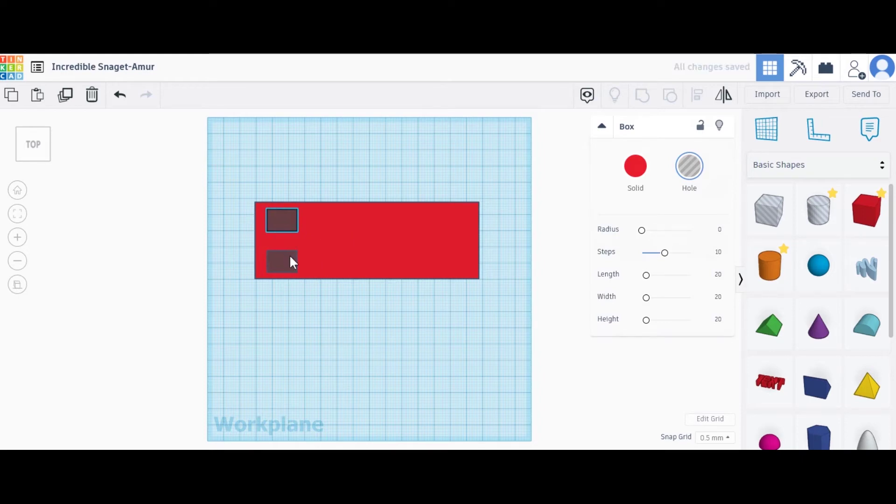
Step: Shift the hole box at the red box's front-left corner slightly toward the back edge
{"action": "left_click_drag", "start_coordinate": [290, 256], "coordinate": [287, 251]}
{"action": "left_click", "coordinate": [344, 298]}
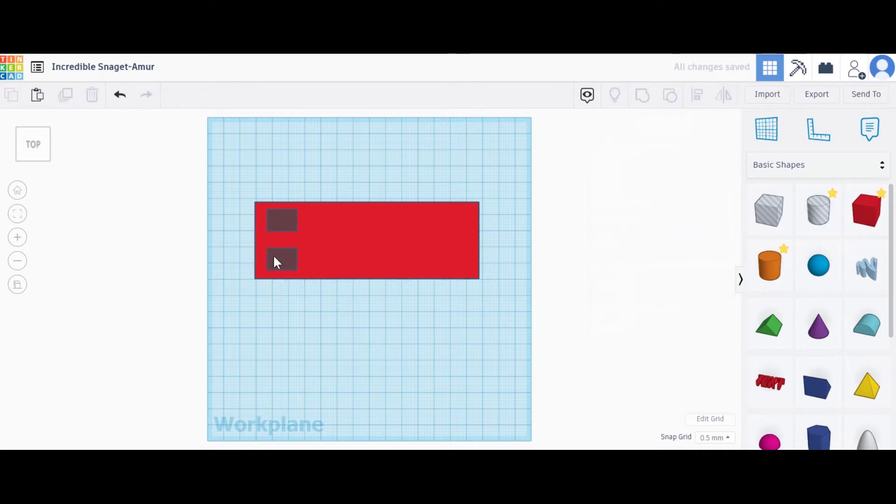
Step: Stretch the red box backward so its depth is 50 mm
{"action": "left_click", "coordinate": [18, 234]}
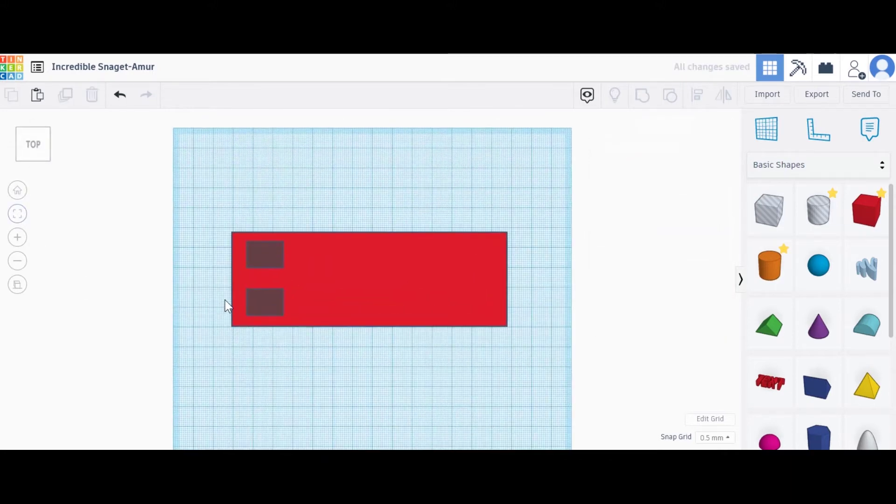
{"action": "left_click", "coordinate": [255, 293]}
{"action": "left_click", "coordinate": [17, 215]}
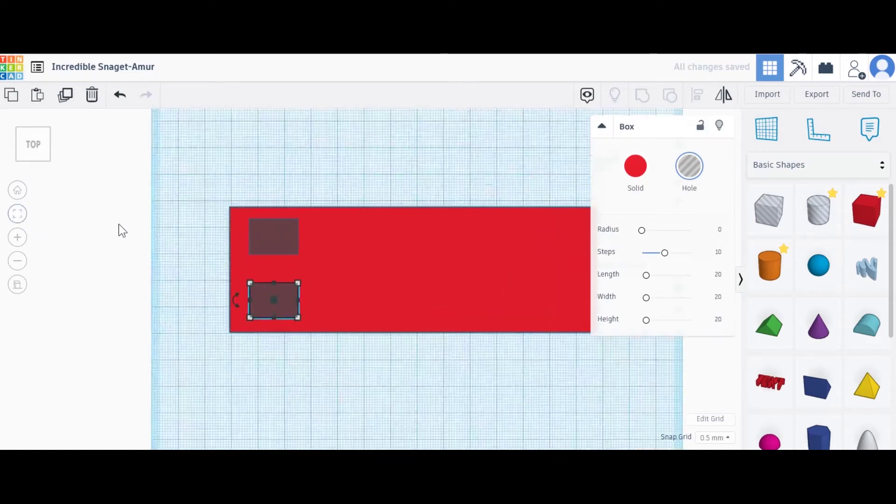
{"action": "scroll", "coordinate": [558, 276], "scroll_direction": "down", "scroll_amount": 2}
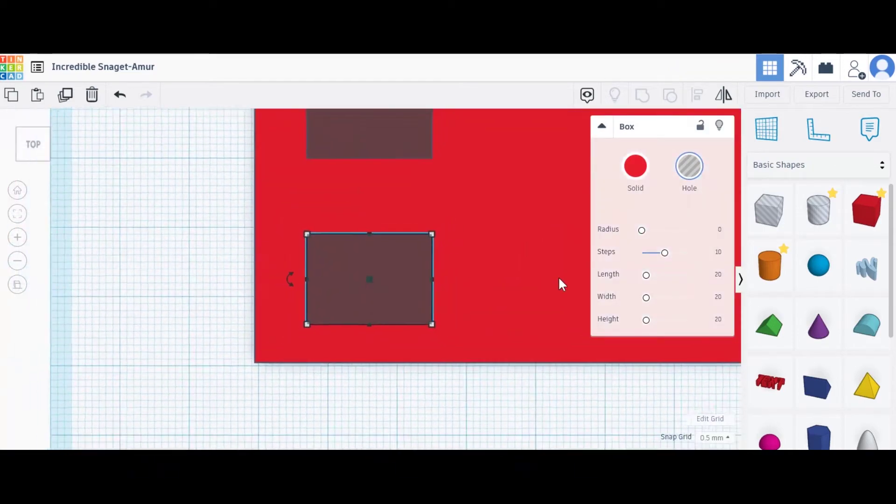
{"action": "left_click", "coordinate": [501, 206]}
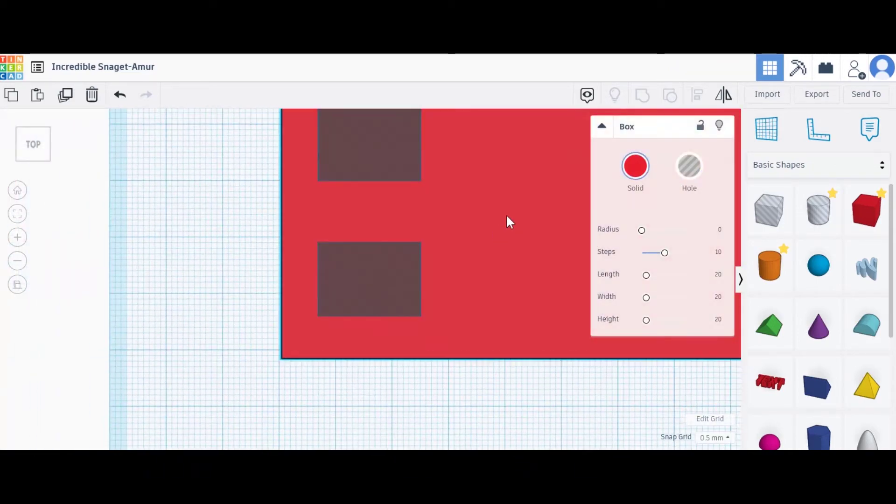
{"action": "scroll", "coordinate": [544, 346], "scroll_direction": "down", "scroll_amount": 3}
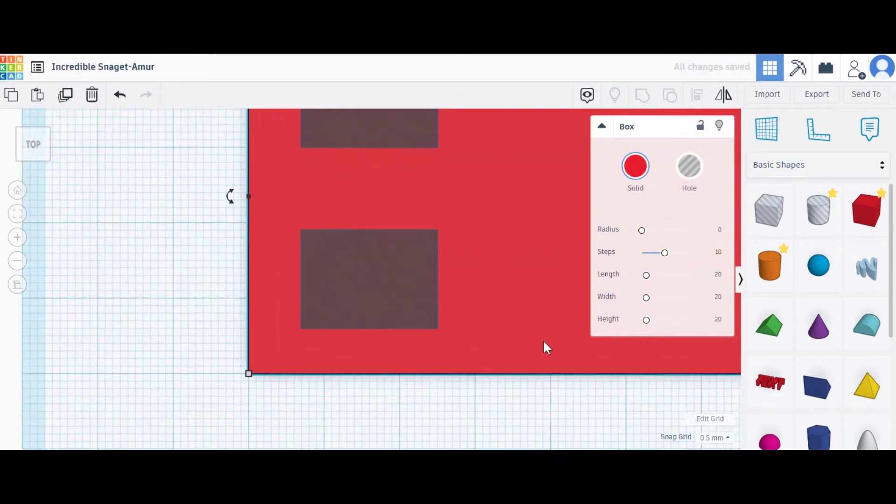
{"action": "left_click", "coordinate": [601, 126]}
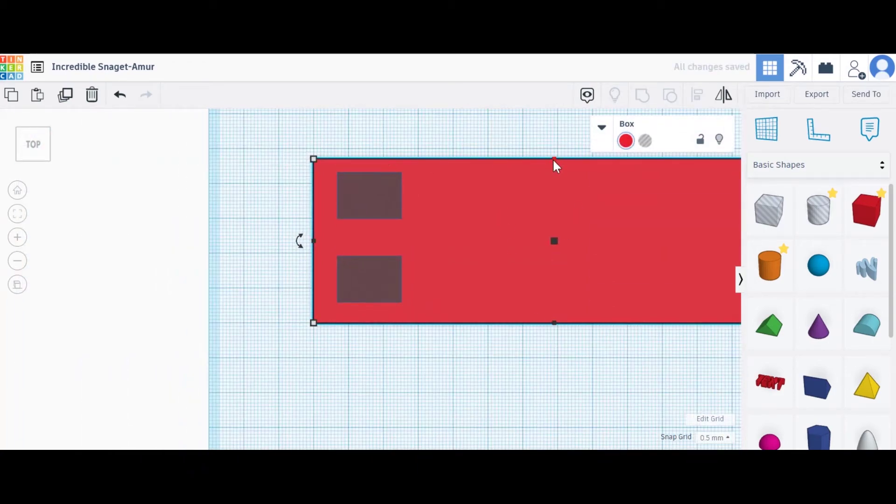
{"action": "left_click_drag", "start_coordinate": [314, 159], "coordinate": [313, 150]}
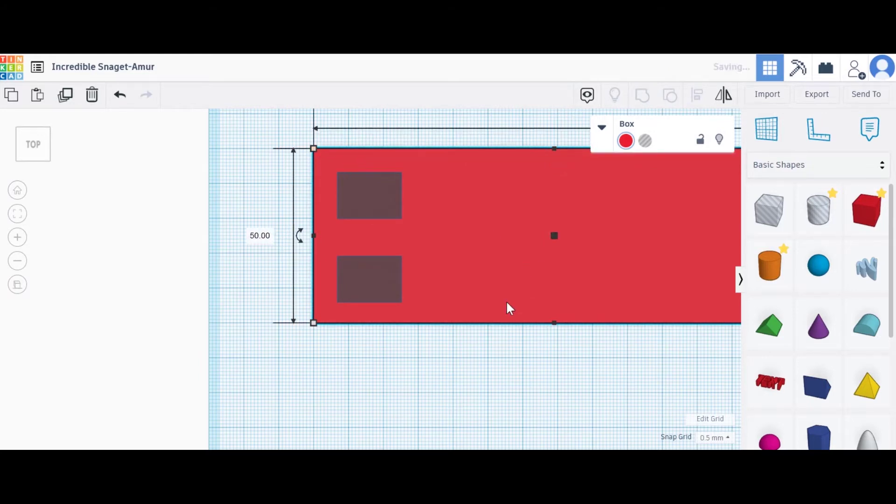
{"action": "left_click", "coordinate": [460, 348]}
Step: Move the back hole box closer to the plate's back-left corner and shift the front one 1 mm left and 1 mm forward
{"action": "left_click", "coordinate": [383, 197]}
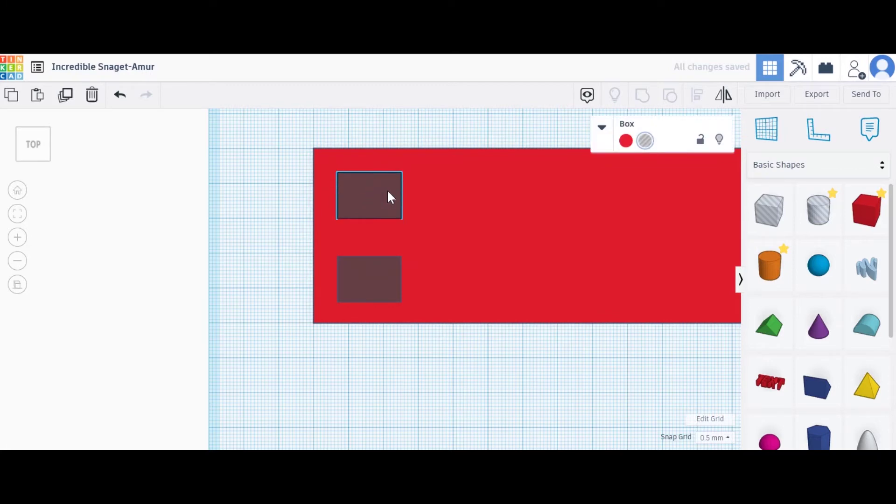
{"action": "left_click_drag", "start_coordinate": [387, 189], "coordinate": [400, 186]}
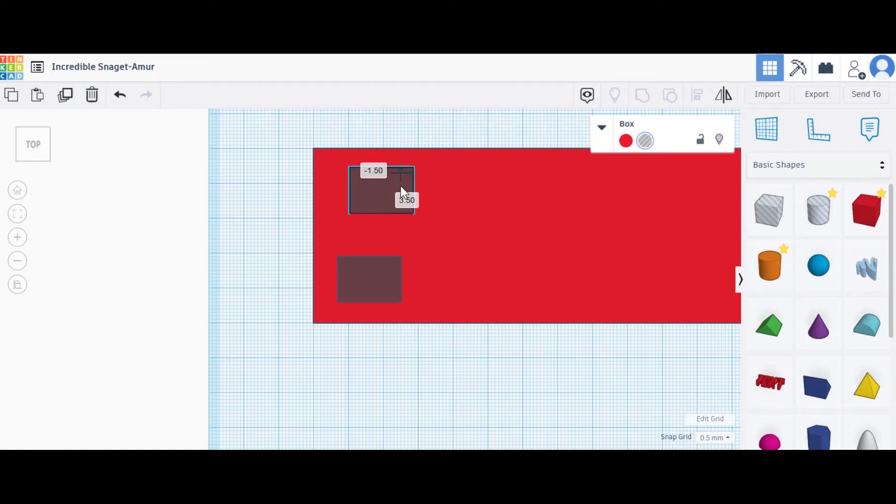
{"action": "left_click_drag", "start_coordinate": [400, 185], "coordinate": [383, 183]}
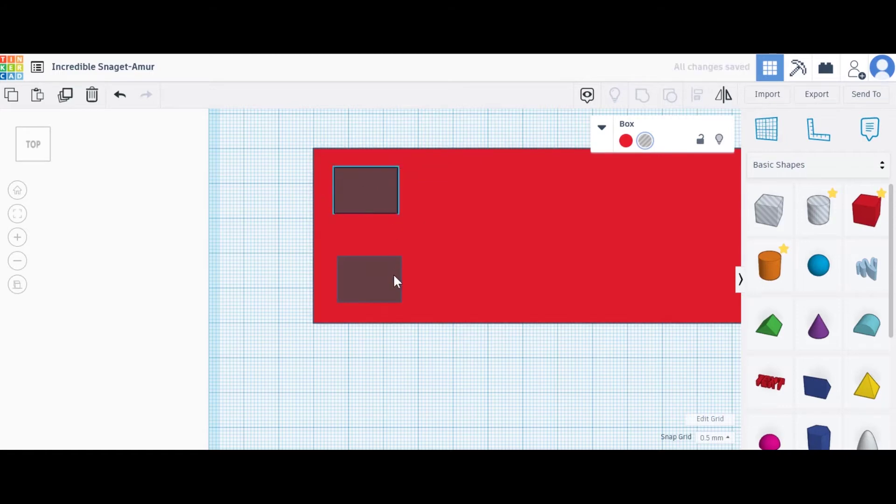
{"action": "left_click_drag", "start_coordinate": [395, 276], "coordinate": [390, 284]}
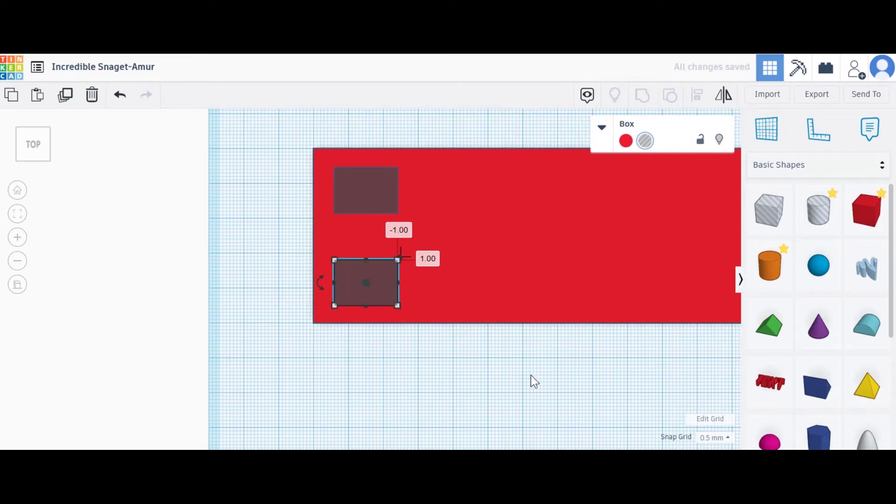
{"action": "left_click", "coordinate": [530, 374]}
Step: Duplicate the two hole boxes together and place the copies to their right as a second column, level with the originals
{"action": "left_click", "coordinate": [395, 178]}
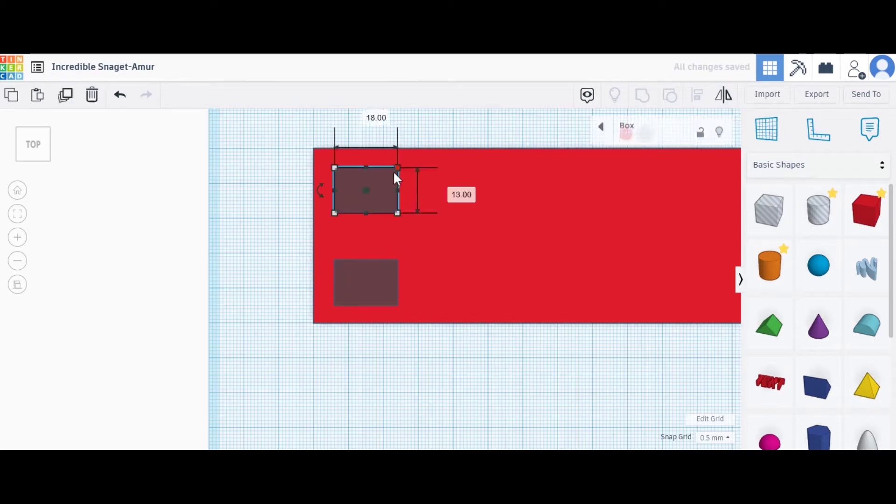
{"action": "left_click", "coordinate": [370, 290], "text": "shift"}
{"action": "key", "text": "ctrl+c"}
{"action": "key", "text": "ctrl+v"}
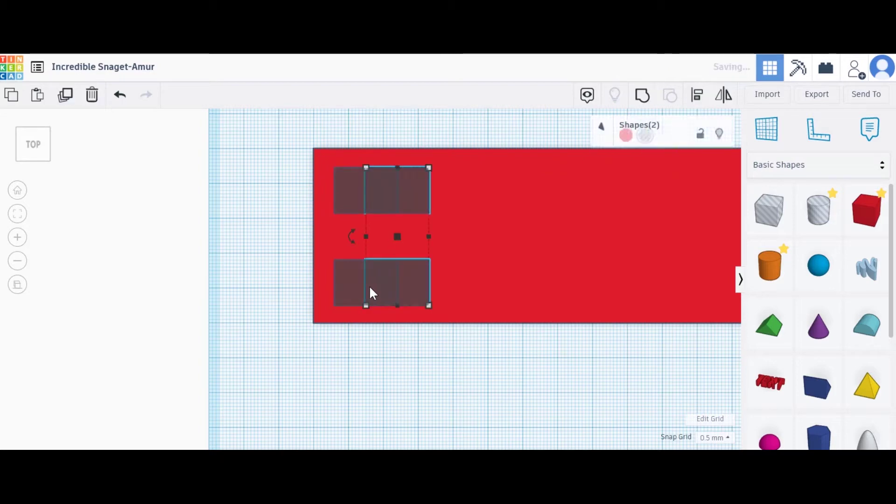
{"action": "left_click_drag", "start_coordinate": [400, 188], "coordinate": [463, 186]}
{"action": "left_click", "coordinate": [433, 363]}
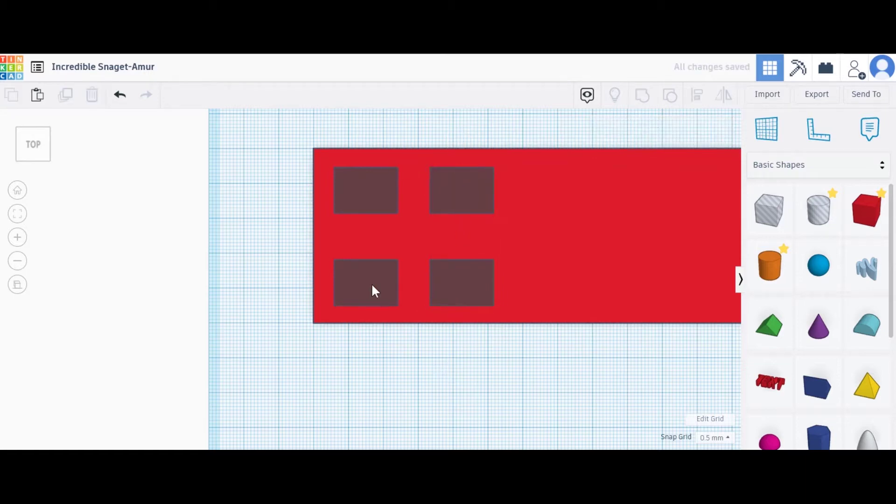
Step: Duplicate all four hole boxes and place the copies to the right as the third and fourth columns
{"action": "left_click", "coordinate": [371, 283]}
{"action": "left_click", "coordinate": [455, 278], "text": "shift"}
{"action": "left_click", "coordinate": [463, 195], "text": "shift"}
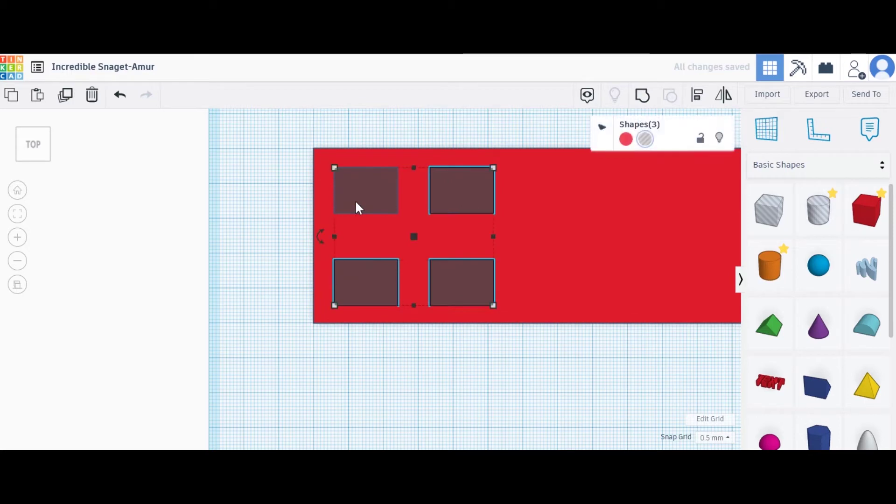
{"action": "left_click", "coordinate": [355, 200], "text": "shift"}
{"action": "key", "text": "ctrl+c"}
{"action": "key", "text": "ctrl+v"}
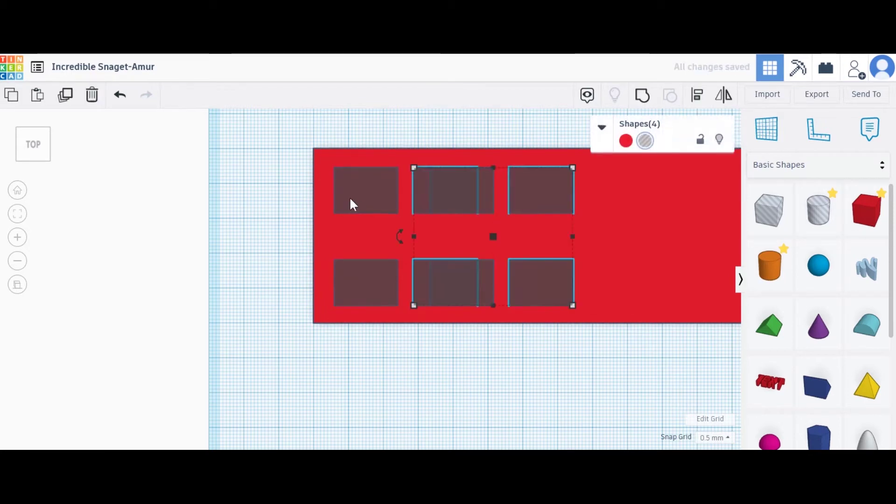
{"action": "left_click_drag", "start_coordinate": [568, 185], "coordinate": [650, 195]}
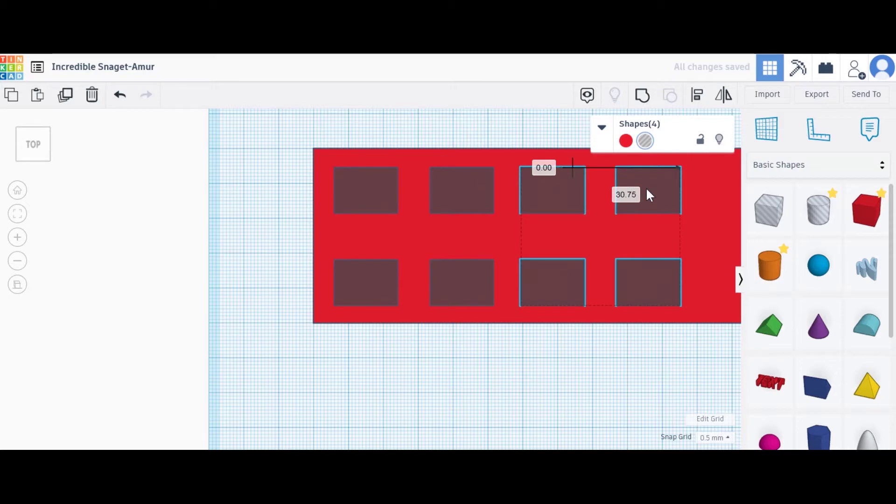
Step: Nudge the four copied hole boxes 1 mm further right, keeping them level with the original rows
{"action": "key", "text": "Down"}
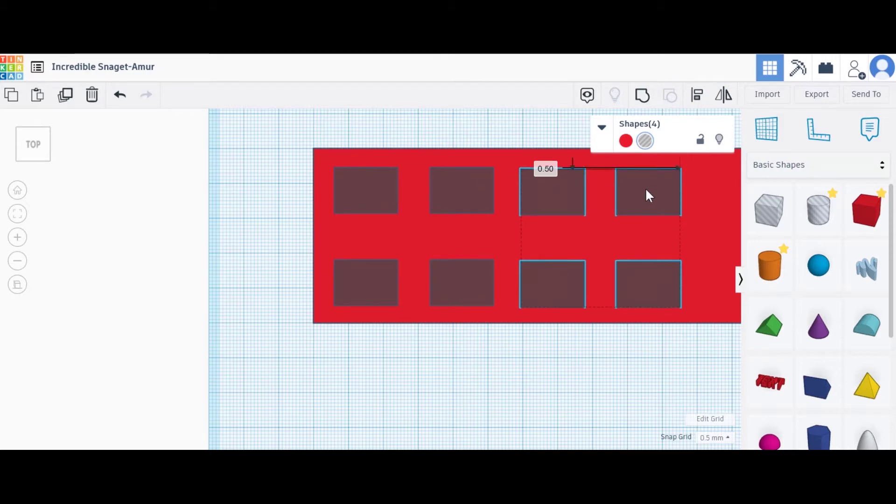
{"action": "key", "text": "Up"}
{"action": "key", "text": "Up"}
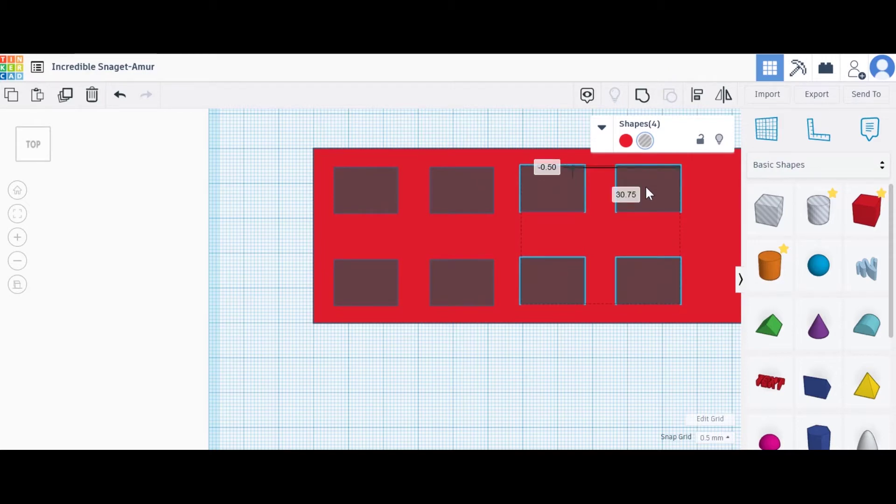
{"action": "key", "text": "Right"}
{"action": "key", "text": "Right"}
{"action": "key", "text": "Down"}
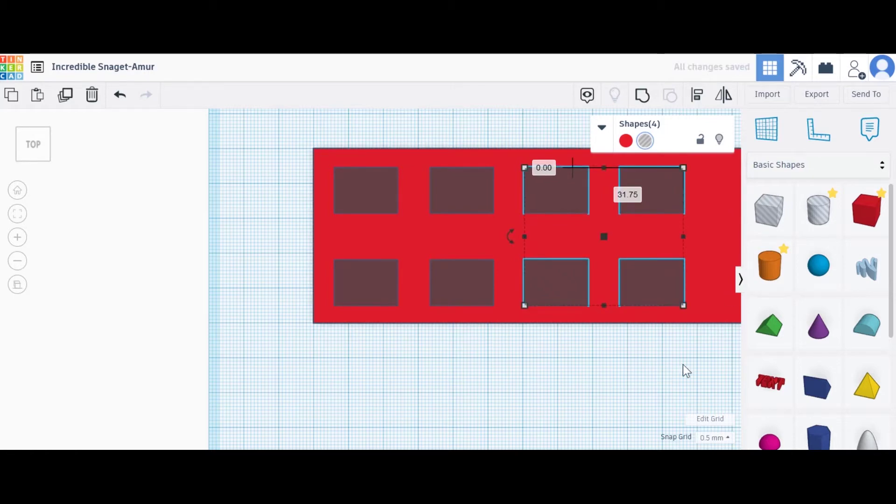
{"action": "left_click", "coordinate": [682, 368]}
Step: Shorten the red box from its right end so its edge sits just beyond the fourth column of holes
{"action": "scroll", "coordinate": [429, 326], "scroll_direction": "down", "scroll_amount": 1}
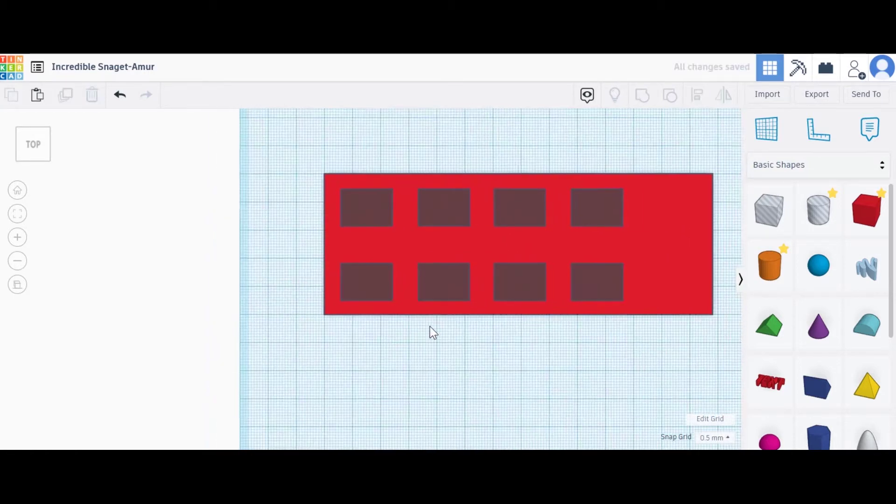
{"action": "left_click", "coordinate": [678, 237]}
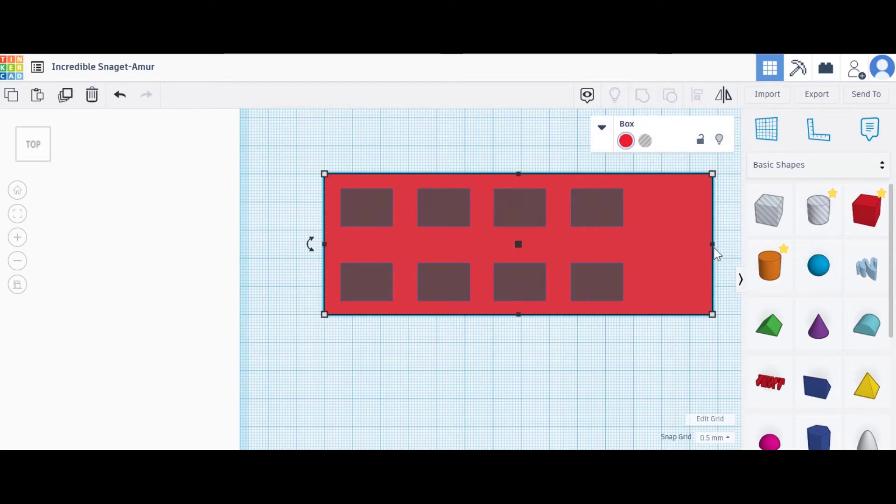
{"action": "mouse_move", "coordinate": [713, 174]}
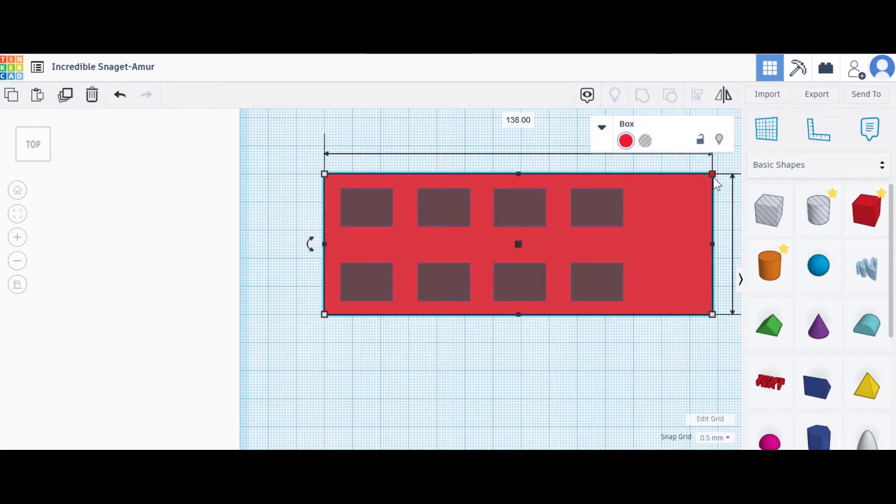
{"action": "left_click_drag", "start_coordinate": [712, 177], "coordinate": [640, 175]}
{"action": "left_click", "coordinate": [518, 371]}
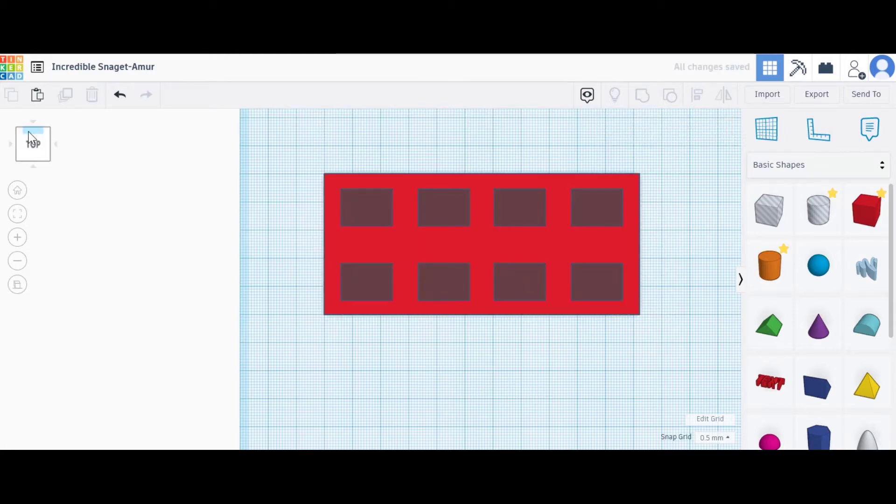
Step: Select all eight hole boxes and raise them together by 0.5 mm relative to the red plate
{"action": "left_click", "coordinate": [32, 163]}
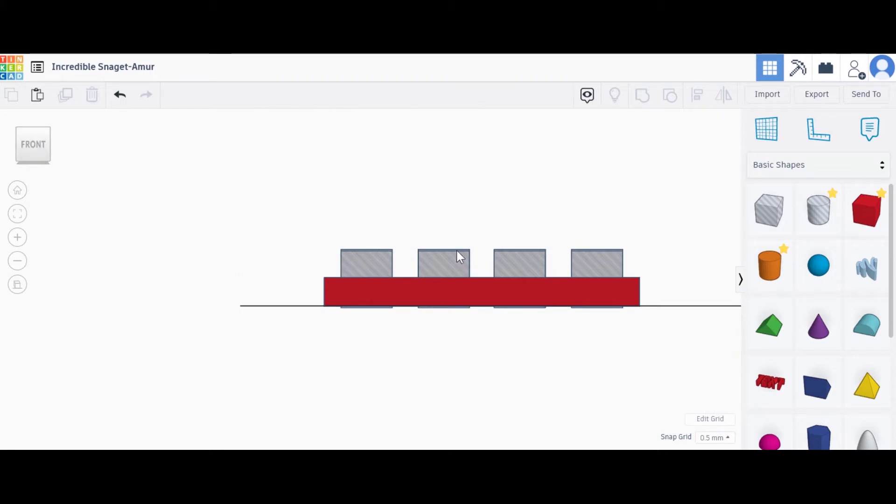
{"action": "left_click", "coordinate": [32, 121]}
{"action": "left_click", "coordinate": [356, 215]}
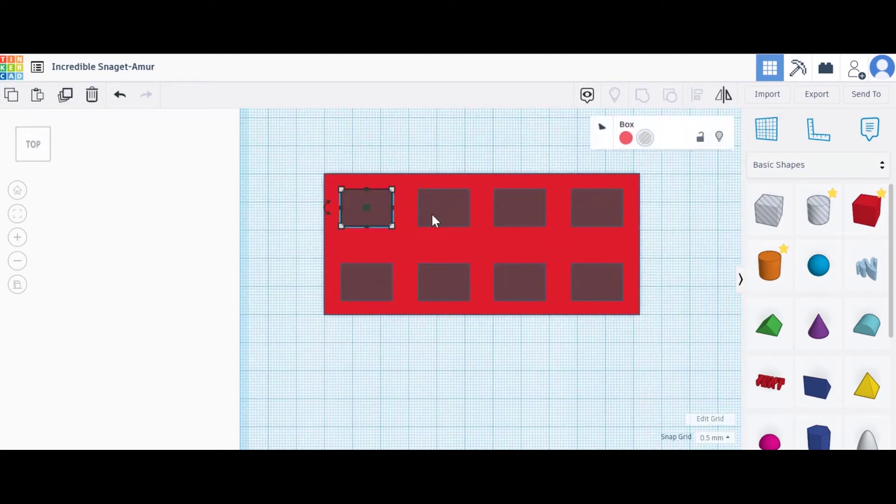
{"action": "left_click", "coordinate": [436, 215], "text": "shift"}
{"action": "left_click", "coordinate": [524, 211], "text": "shift"}
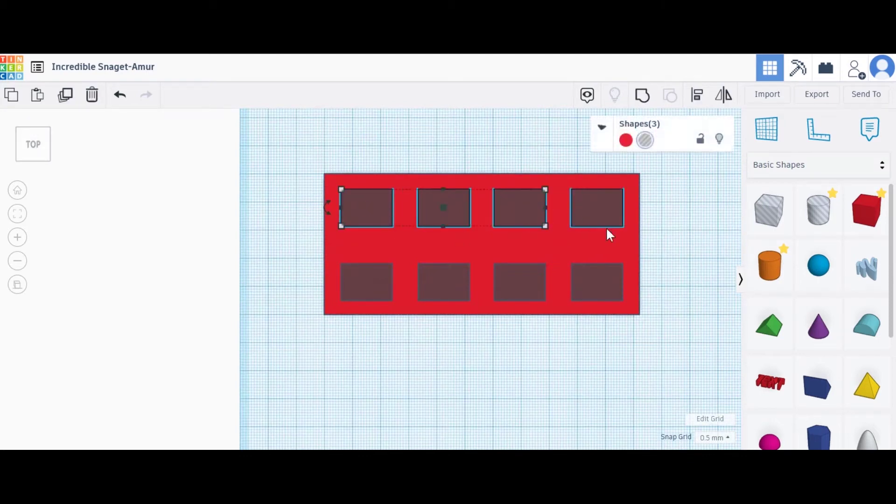
{"action": "left_click", "coordinate": [606, 224], "text": "shift"}
{"action": "left_click", "coordinate": [594, 278], "text": "shift"}
{"action": "left_click", "coordinate": [530, 280], "text": "shift"}
{"action": "left_click", "coordinate": [453, 283], "text": "shift"}
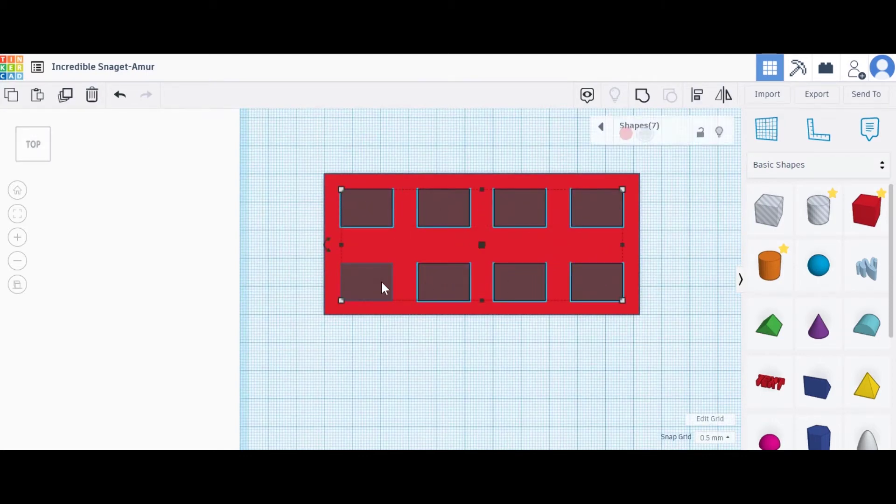
{"action": "left_click", "coordinate": [382, 285], "text": "shift"}
{"action": "left_click", "coordinate": [35, 167]}
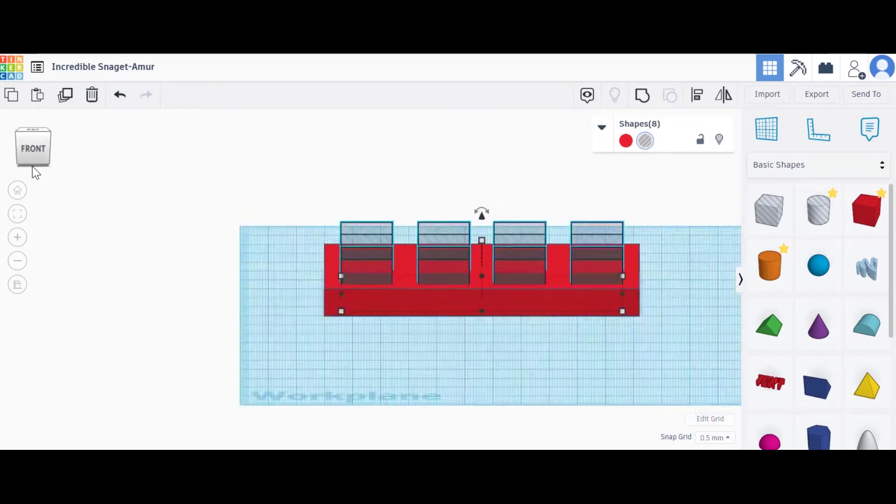
{"action": "scroll", "coordinate": [527, 290], "scroll_direction": "up", "scroll_amount": 3}
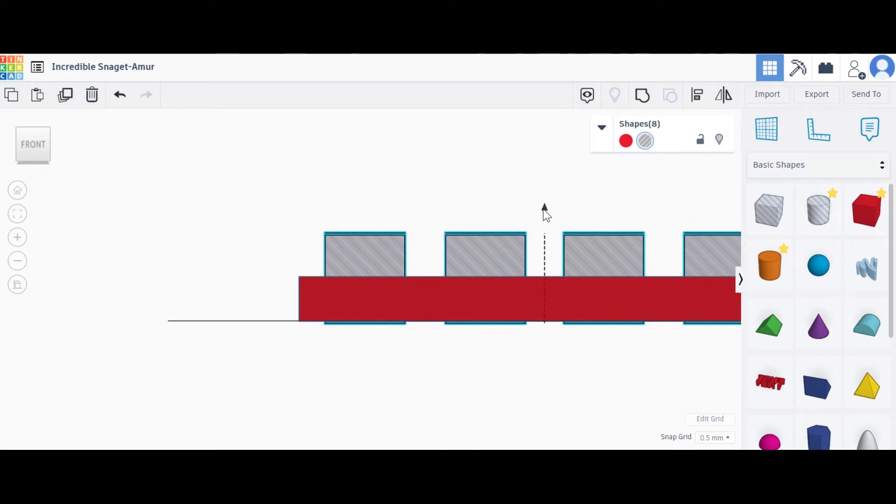
{"action": "left_click_drag", "start_coordinate": [543, 209], "coordinate": [543, 206]}
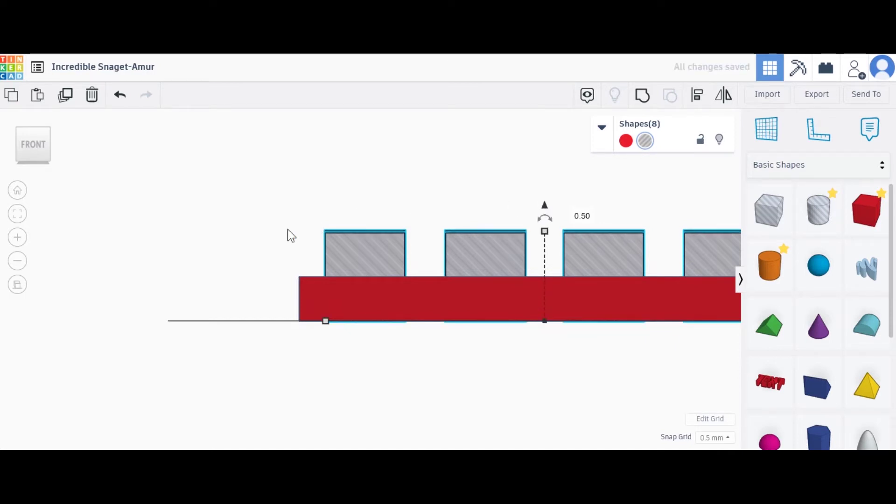
{"action": "left_click", "coordinate": [283, 228]}
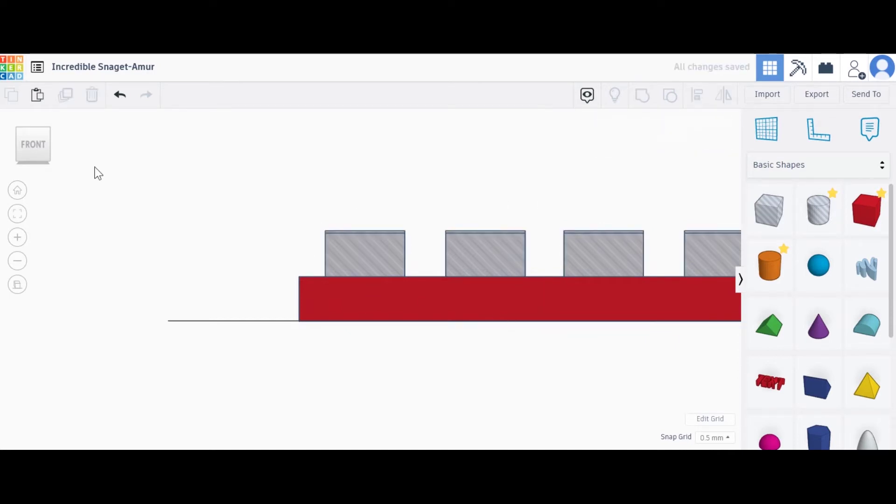
Step: Inspect the plate and its hole boxes from the top and from an angled front view
{"action": "left_click", "coordinate": [34, 117]}
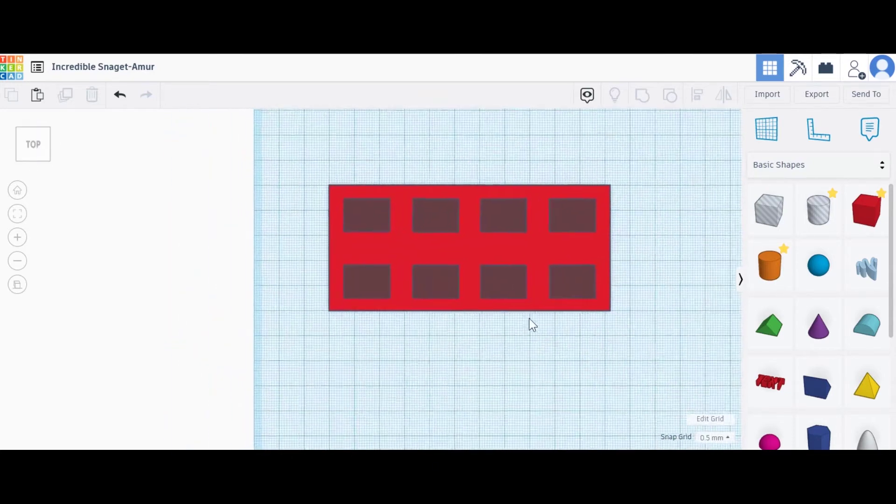
{"action": "left_click", "coordinate": [33, 166]}
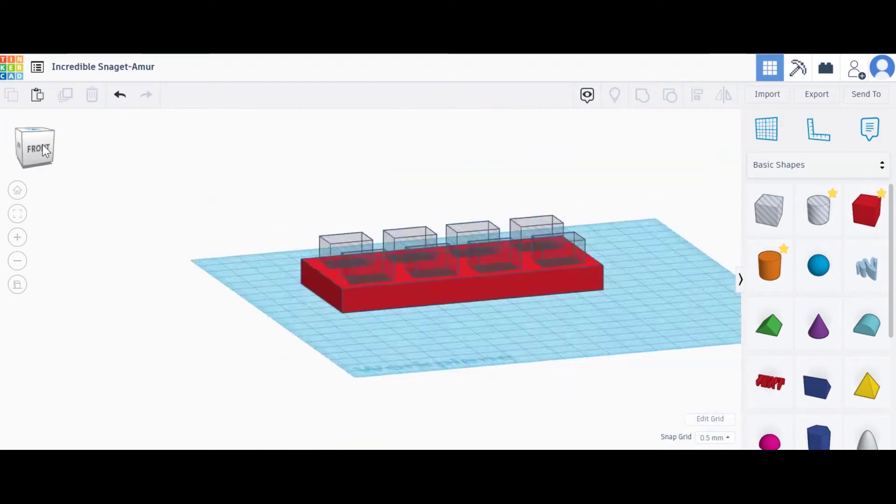
Step: Place a new box on the workplane beside the right end of the red plate
{"action": "left_click", "coordinate": [30, 144]}
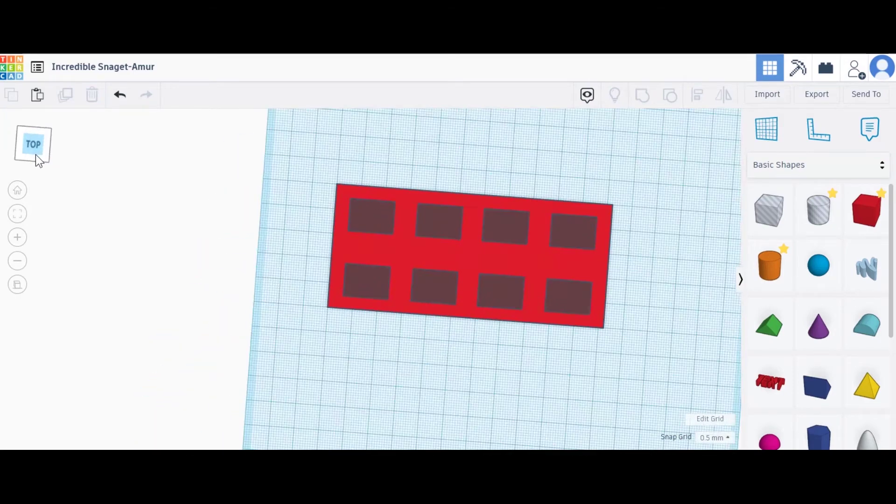
{"action": "left_click", "coordinate": [39, 161]}
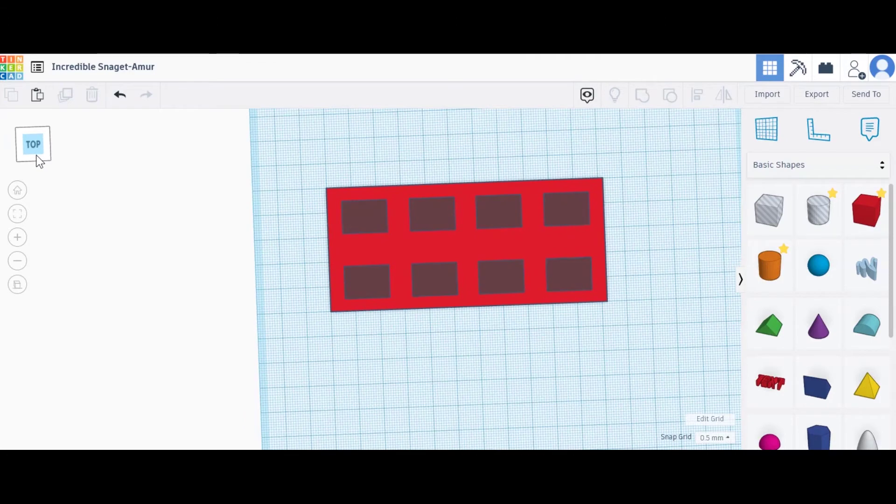
{"action": "left_click", "coordinate": [36, 156]}
{"action": "left_click", "coordinate": [21, 215]}
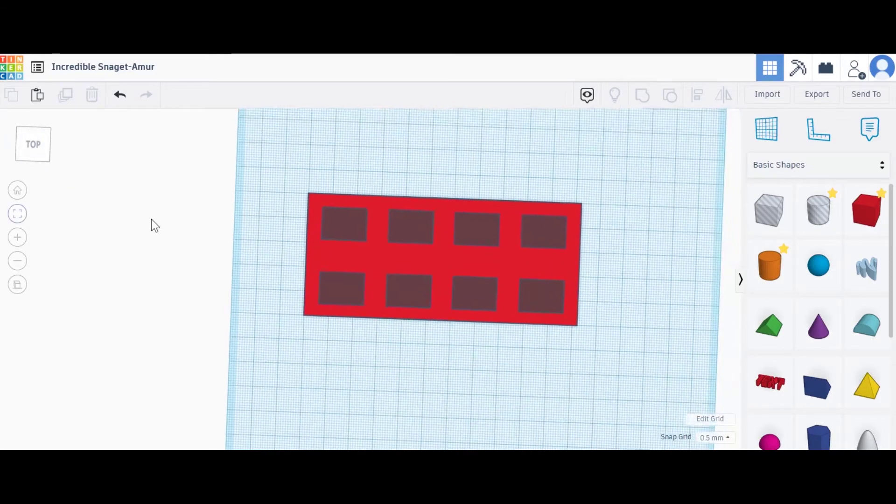
{"action": "left_click", "coordinate": [21, 194]}
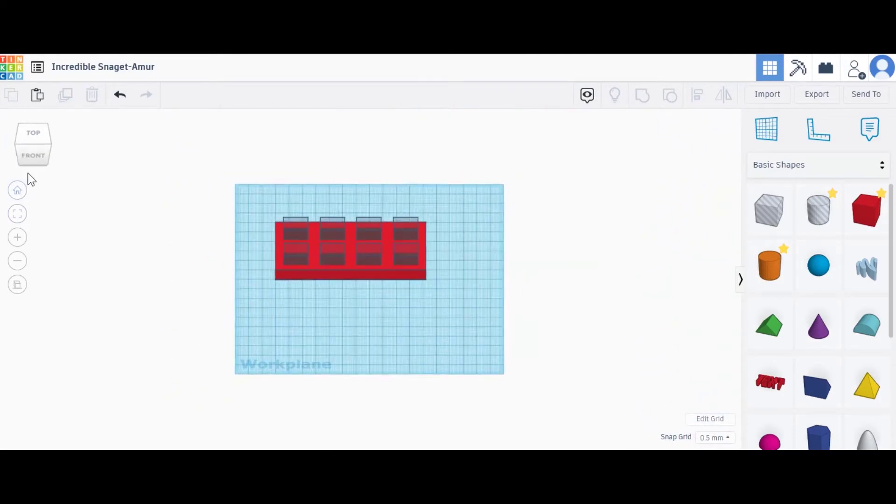
{"action": "left_click", "coordinate": [32, 142]}
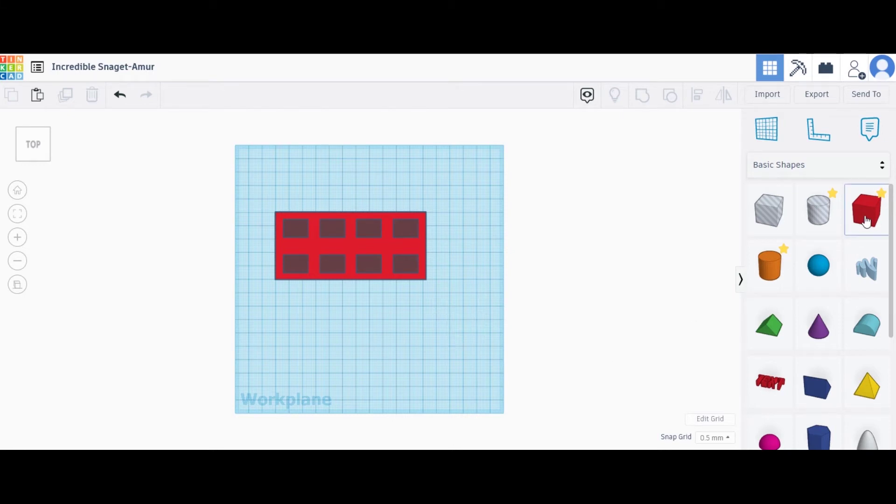
{"action": "left_click_drag", "start_coordinate": [866, 221], "coordinate": [485, 276]}
{"action": "left_click", "coordinate": [471, 262]}
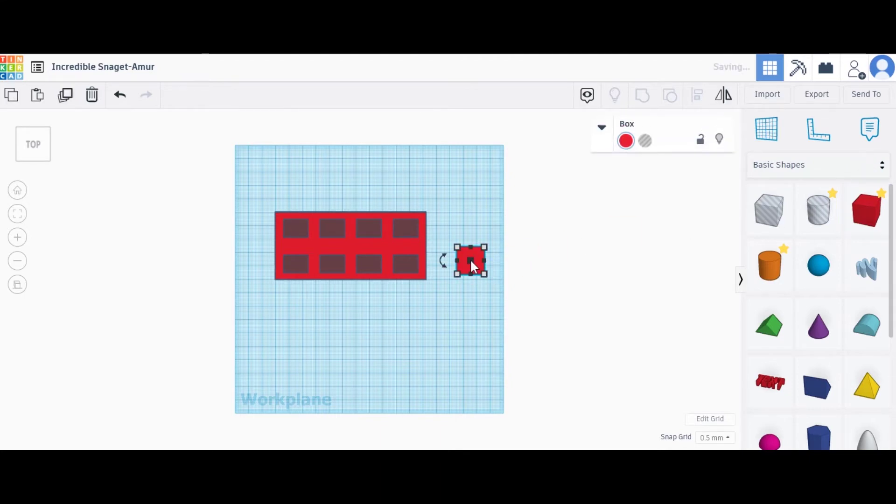
{"action": "scroll", "coordinate": [485, 292], "scroll_direction": "up", "scroll_amount": 3}
{"action": "scroll", "coordinate": [485, 292], "scroll_direction": "up", "scroll_amount": 2}
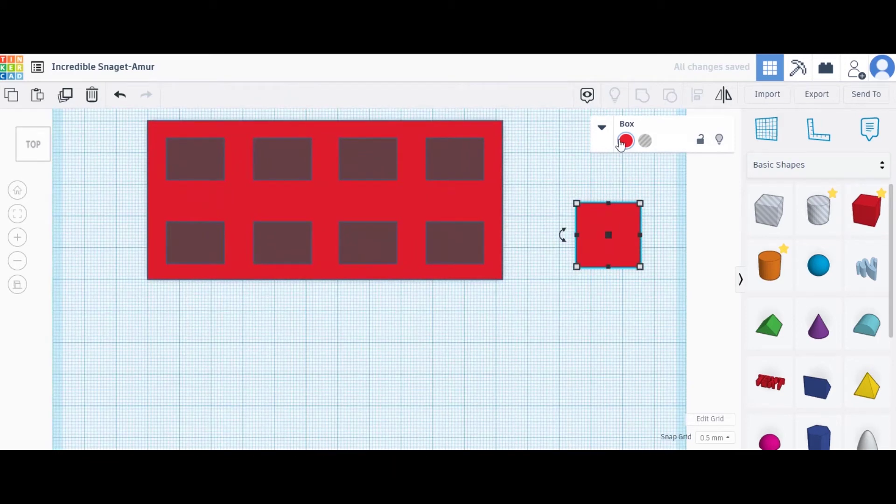
Step: Change the new box's colour to green
{"action": "left_click", "coordinate": [625, 140]}
{"action": "left_click", "coordinate": [695, 219]}
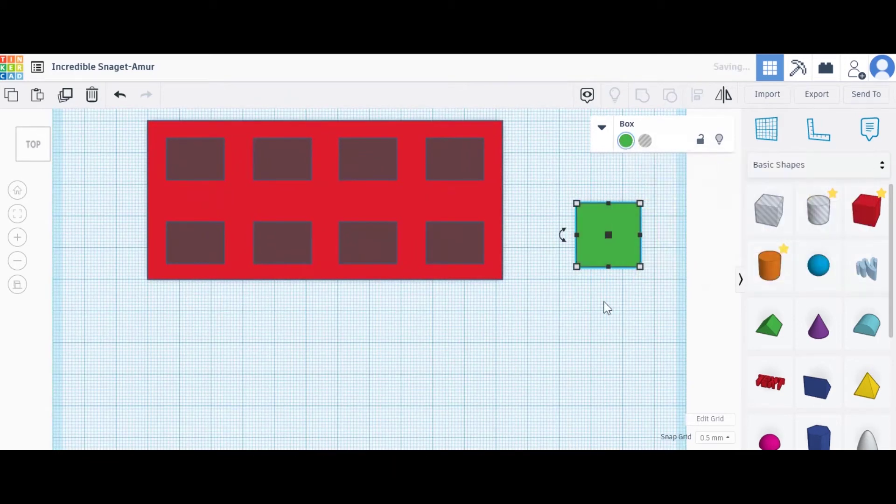
{"action": "left_click", "coordinate": [601, 287]}
{"action": "left_click", "coordinate": [616, 224]}
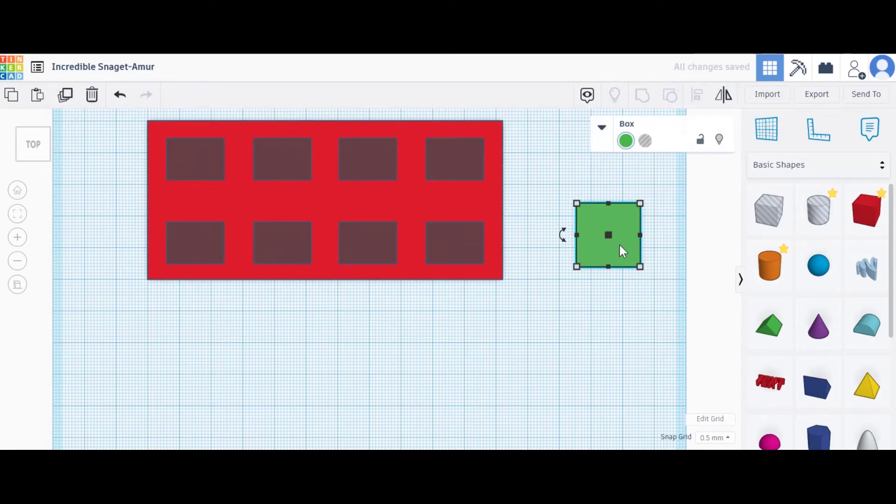
Step: Fit the green box alongside the plate's right end, matching the plate's full depth, and set its width to 8 mm
{"action": "left_click_drag", "start_coordinate": [618, 242], "coordinate": [561, 279]}
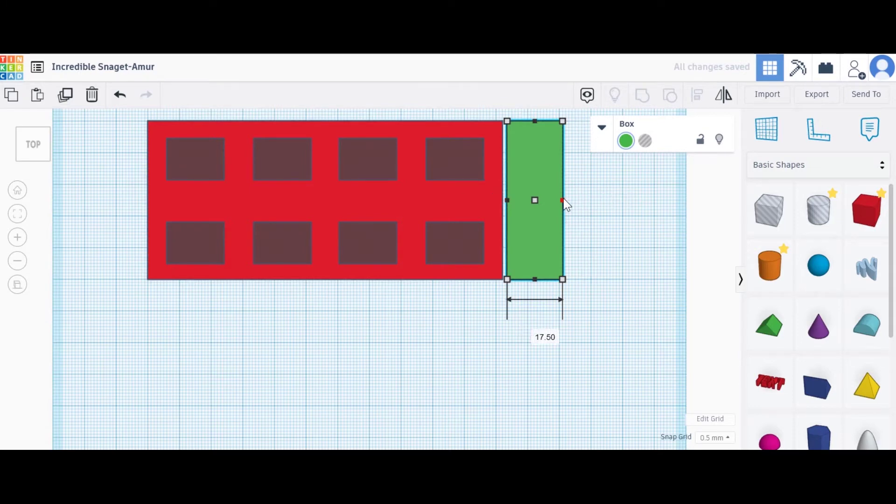
{"action": "left_click_drag", "start_coordinate": [562, 201], "coordinate": [535, 200]}
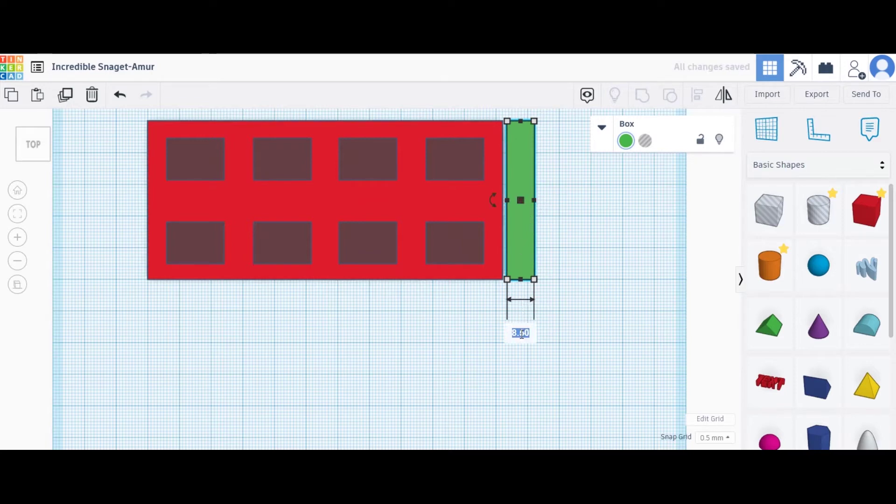
{"action": "type", "text": "8"}
{"action": "key", "text": "Return"}
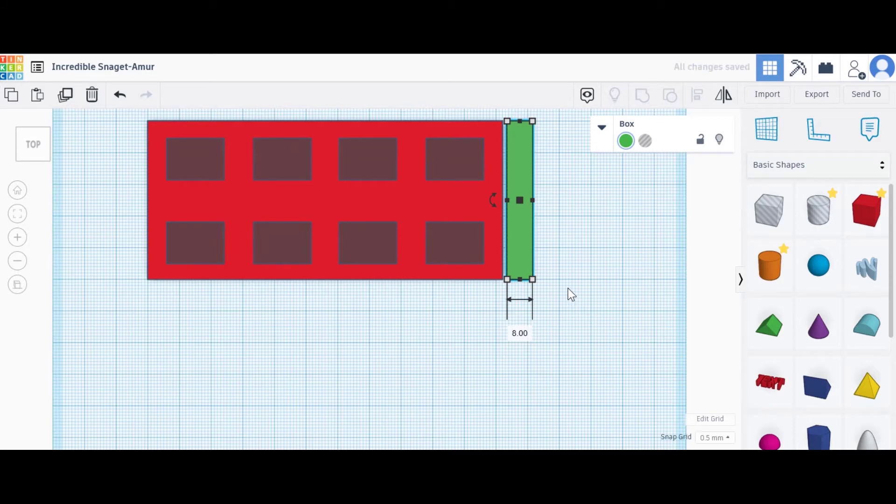
Step: Move the green box 3 mm left so it overlaps the plate's right end, keeping their front and back edges aligned
{"action": "left_click", "coordinate": [524, 223]}
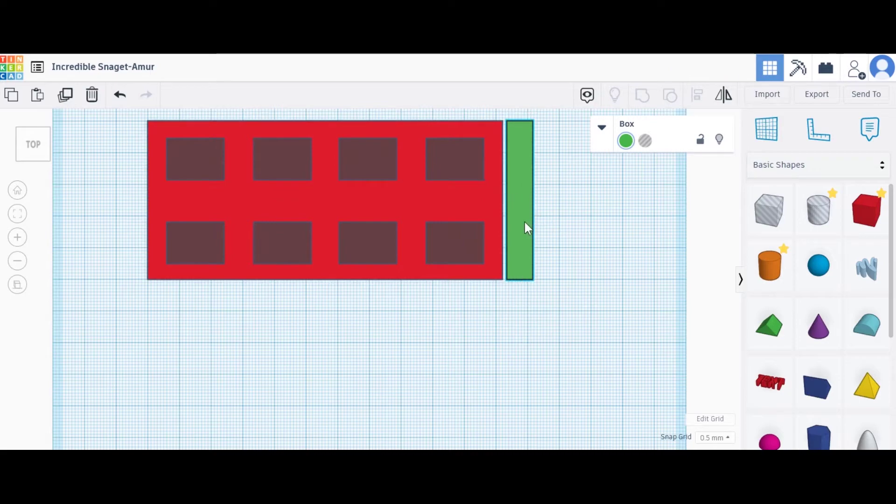
{"action": "scroll", "coordinate": [544, 226], "scroll_direction": "up", "scroll_amount": 4}
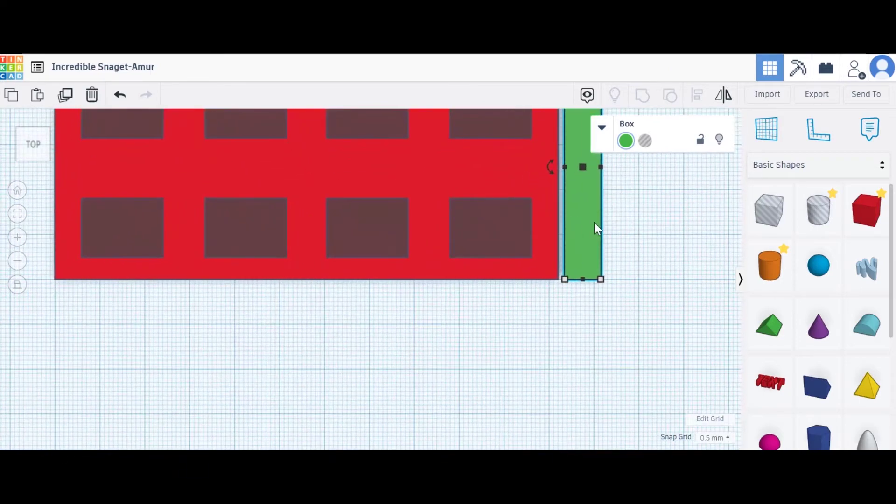
{"action": "left_click_drag", "start_coordinate": [592, 224], "coordinate": [564, 234]}
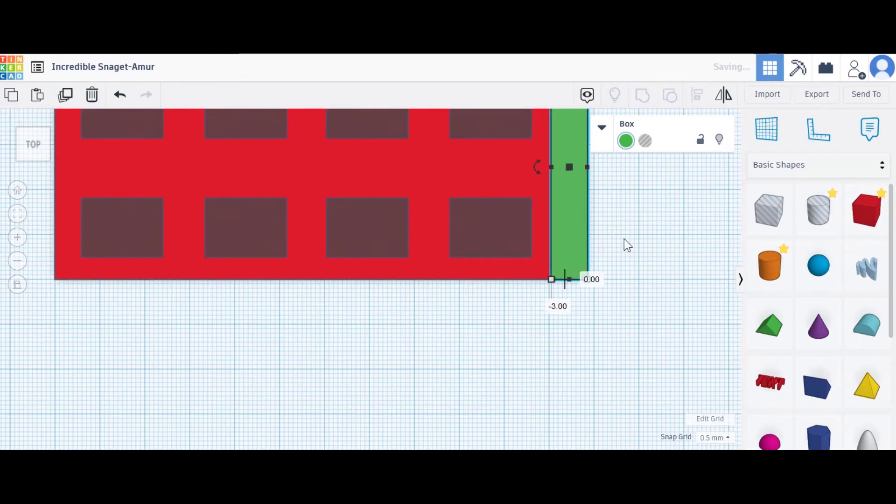
{"action": "scroll", "coordinate": [624, 239], "scroll_direction": "up", "scroll_amount": 1}
{"action": "scroll", "coordinate": [624, 239], "scroll_direction": "down", "scroll_amount": 4}
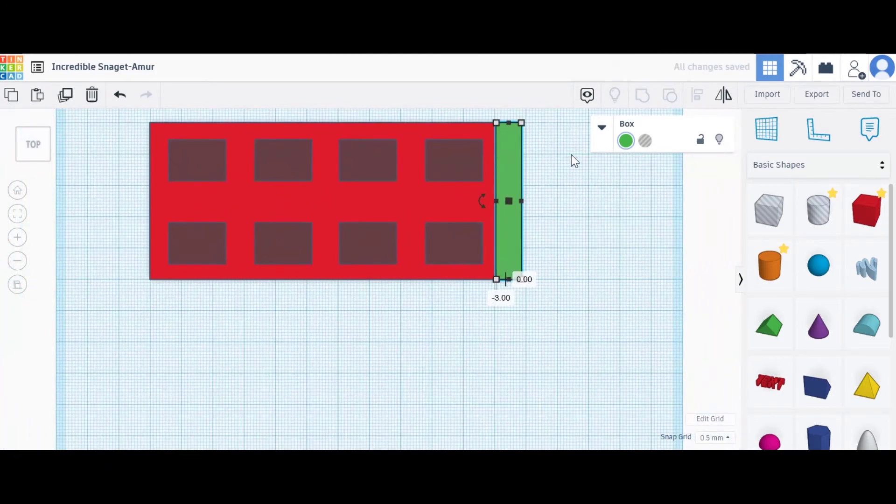
{"action": "left_click", "coordinate": [564, 145]}
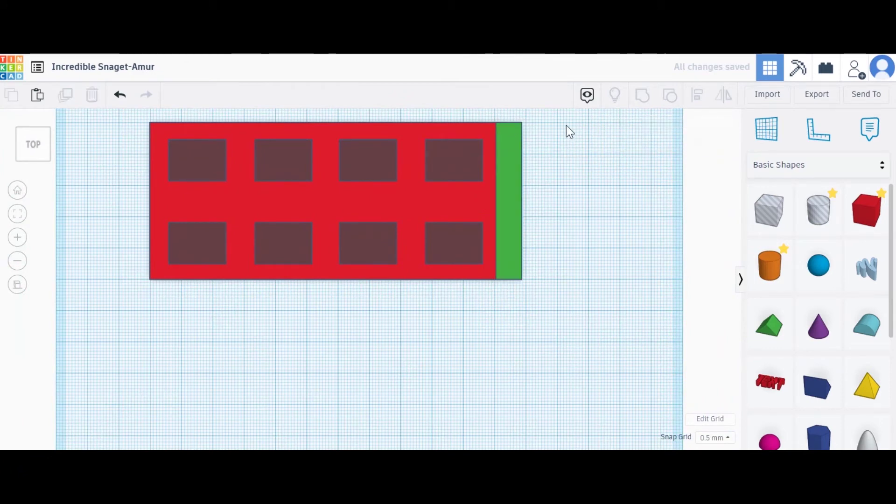
{"action": "left_click", "coordinate": [509, 225]}
{"action": "left_click", "coordinate": [379, 340]}
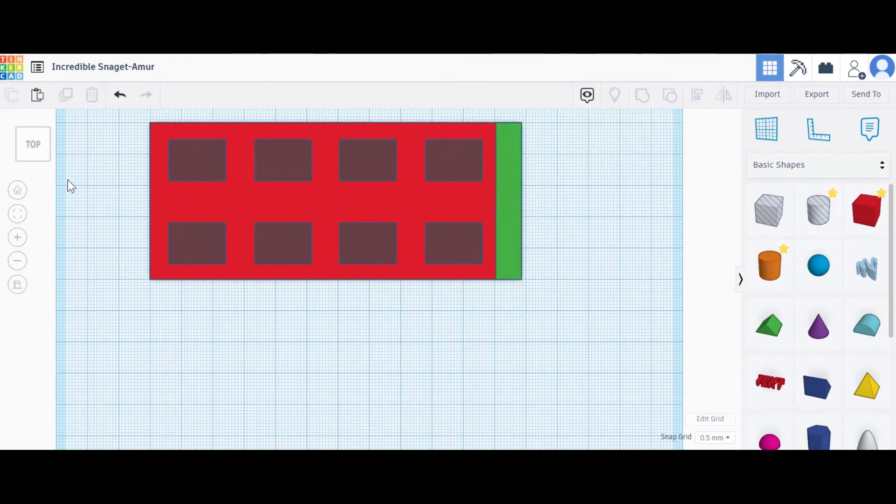
Step: Set the green box's height to 85 mm to form an upright wall standing on the workplane
{"action": "left_click", "coordinate": [32, 166]}
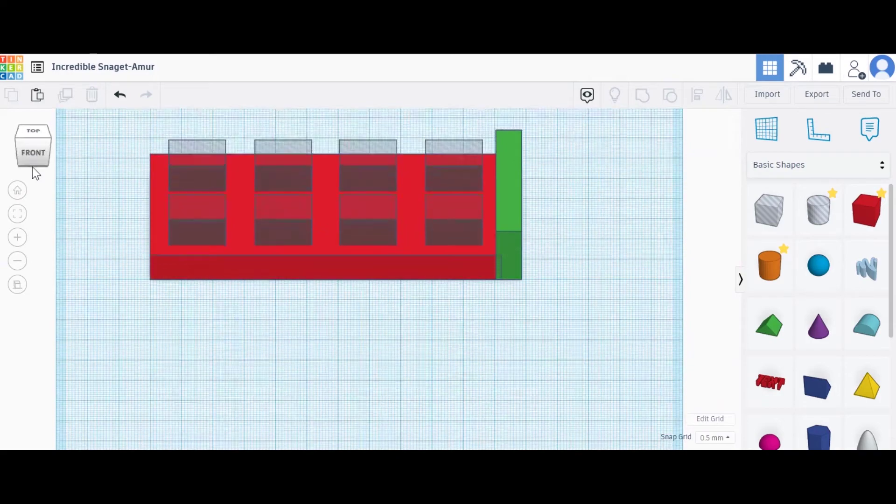
{"action": "left_click", "coordinate": [517, 229]}
{"action": "left_click_drag", "start_coordinate": [510, 189], "coordinate": [510, 181]}
{"action": "left_click", "coordinate": [119, 96]}
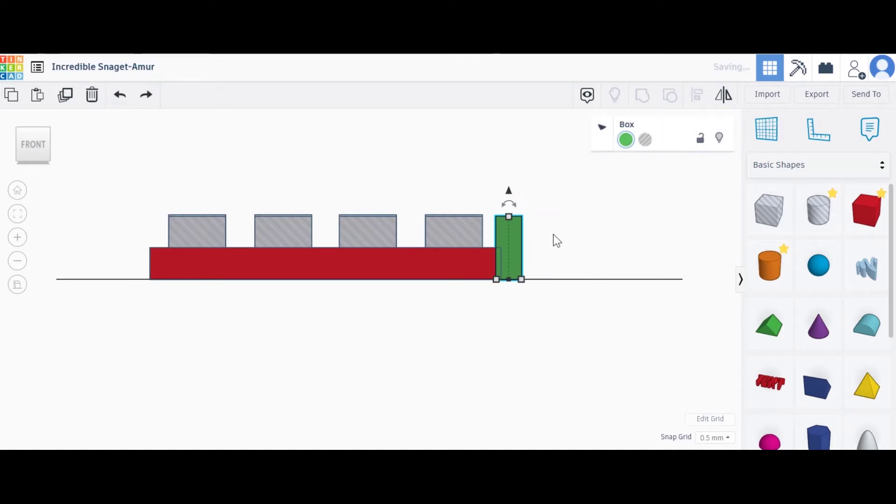
{"action": "mouse_move", "coordinate": [509, 215]}
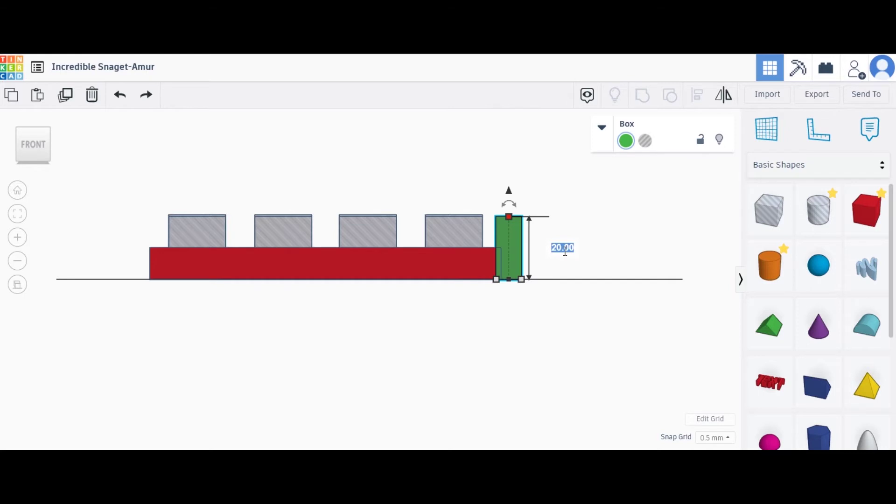
{"action": "type", "text": "85"}
{"action": "key", "text": "Return"}
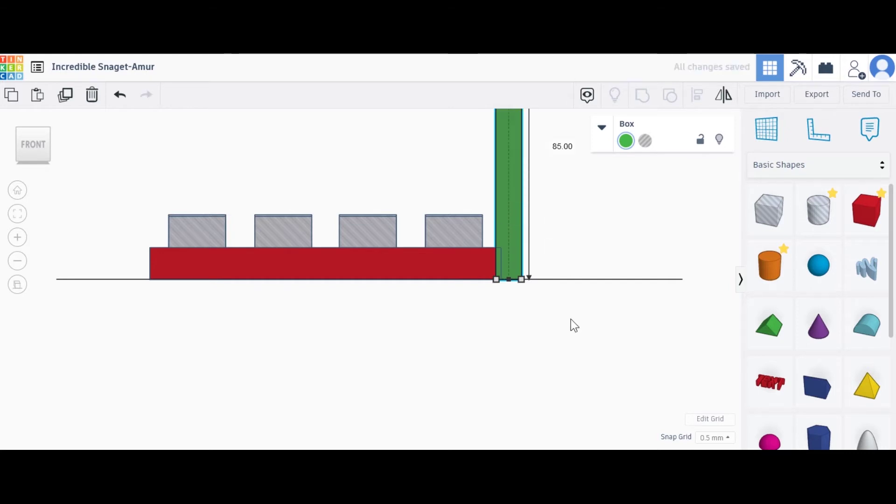
{"action": "scroll", "coordinate": [570, 319], "scroll_direction": "down", "scroll_amount": 5}
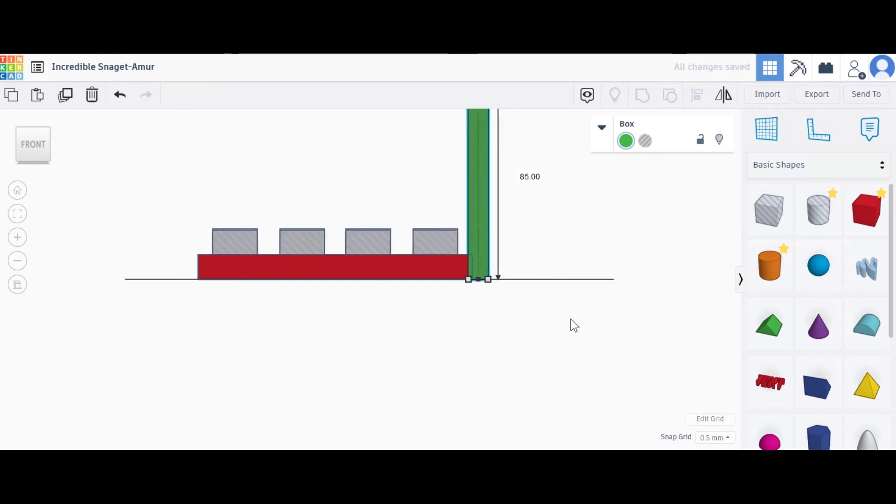
{"action": "left_click", "coordinate": [557, 228]}
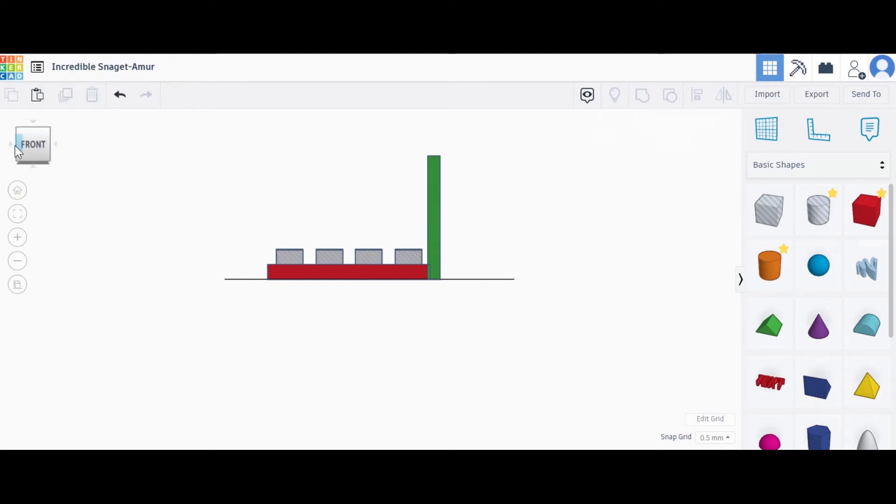
Step: Duplicate the green wall and move the copy level to the plate's left end, overlapping the red edge like the original
{"action": "left_click", "coordinate": [32, 124]}
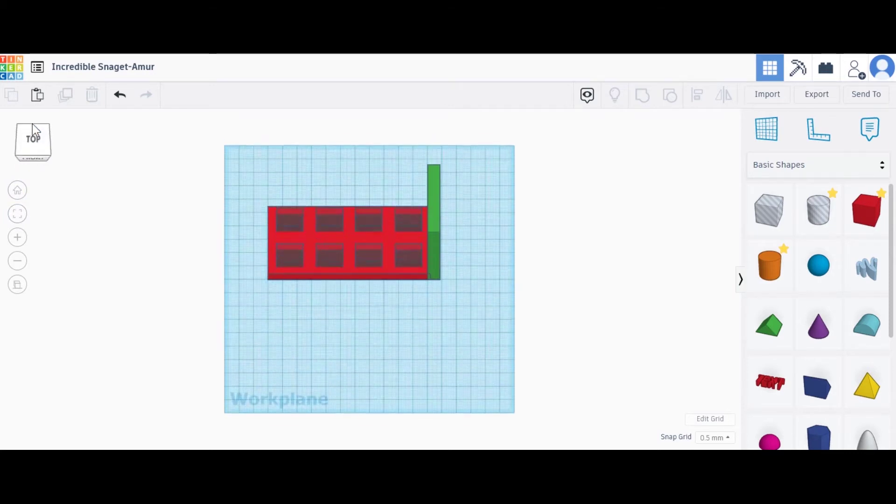
{"action": "left_click", "coordinate": [434, 236]}
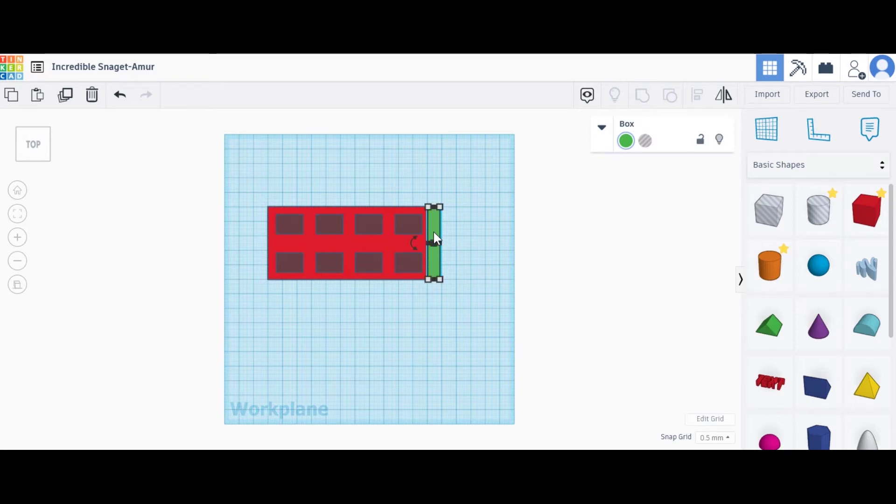
{"action": "key", "text": "ctrl+d"}
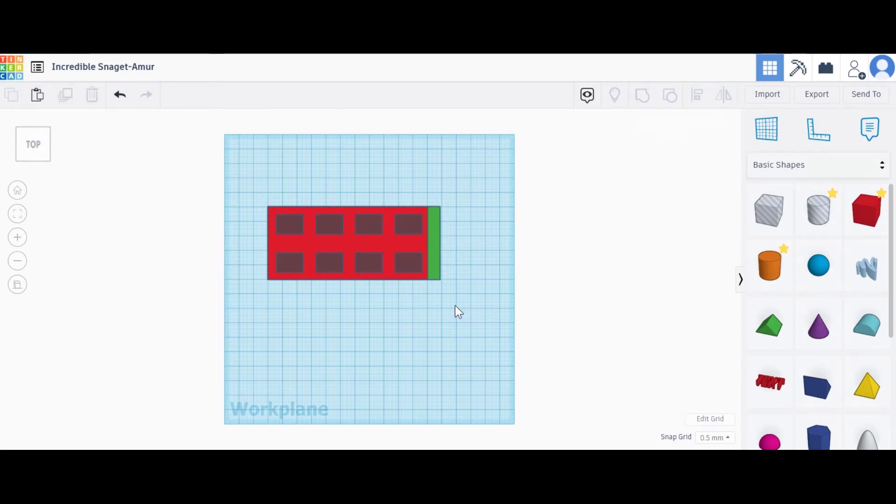
{"action": "key", "text": "Right"}
{"action": "key", "text": "Right"}
{"action": "key", "text": "Right"}
{"action": "scroll", "coordinate": [460, 237], "scroll_direction": "up", "scroll_amount": 5}
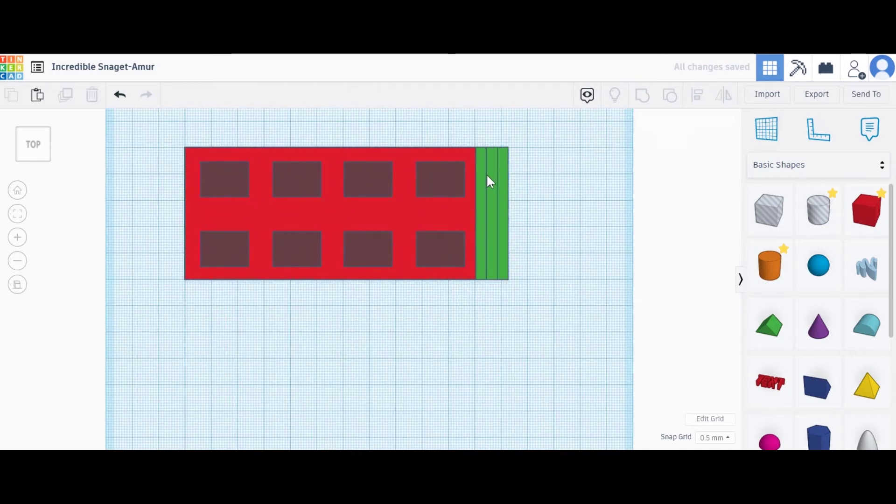
{"action": "left_click_drag", "start_coordinate": [486, 173], "coordinate": [181, 175]}
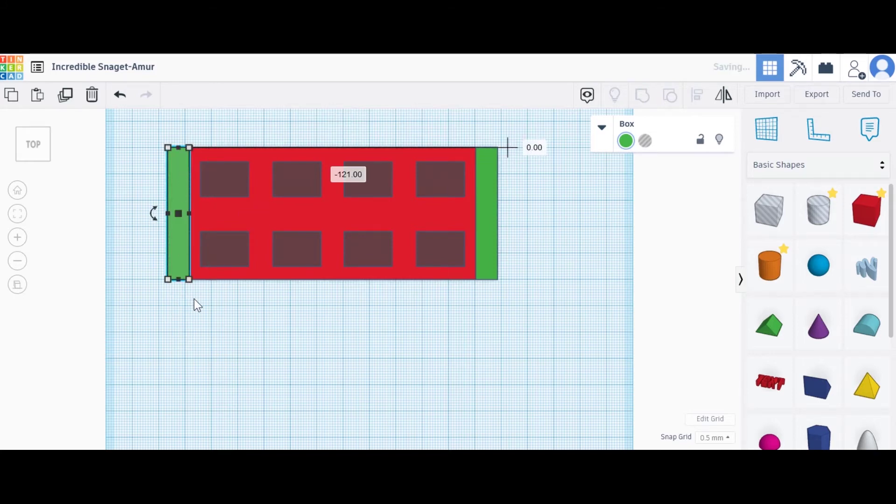
{"action": "left_click", "coordinate": [195, 302]}
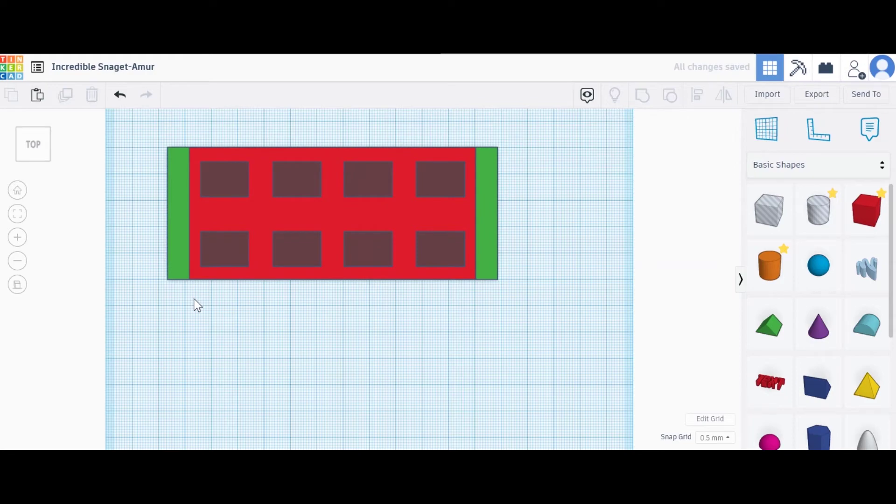
Step: Inspect the plate and both green end walls from the top and from an angled back view
{"action": "scroll", "coordinate": [195, 302], "scroll_direction": "up", "scroll_amount": 3}
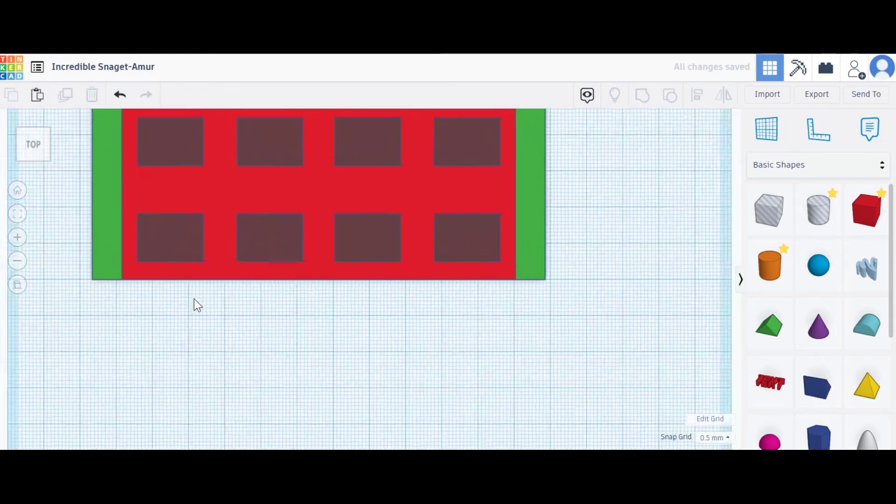
{"action": "scroll", "coordinate": [195, 302], "scroll_direction": "down", "scroll_amount": 5}
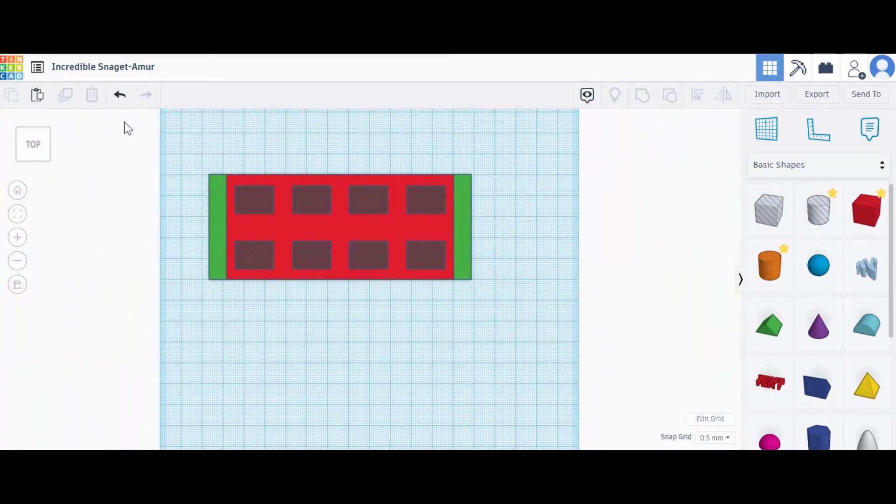
{"action": "mouse_move", "coordinate": [36, 152]}
{"action": "left_mouse_down"}
{"action": "mouse_move", "coordinate": [40, 142]}
{"action": "mouse_move", "coordinate": [36, 155]}
{"action": "mouse_move", "coordinate": [52, 156]}
{"action": "mouse_move", "coordinate": [33, 147]}
{"action": "mouse_move", "coordinate": [40, 169]}
{"action": "left_mouse_up"}
{"action": "left_click", "coordinate": [35, 158]}
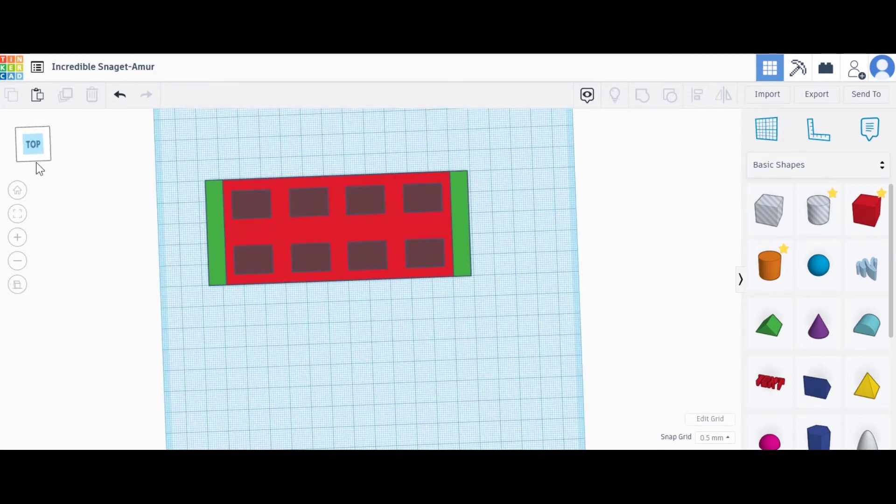
{"action": "right_click_drag", "start_coordinate": [37, 178], "coordinate": [81, 186]}
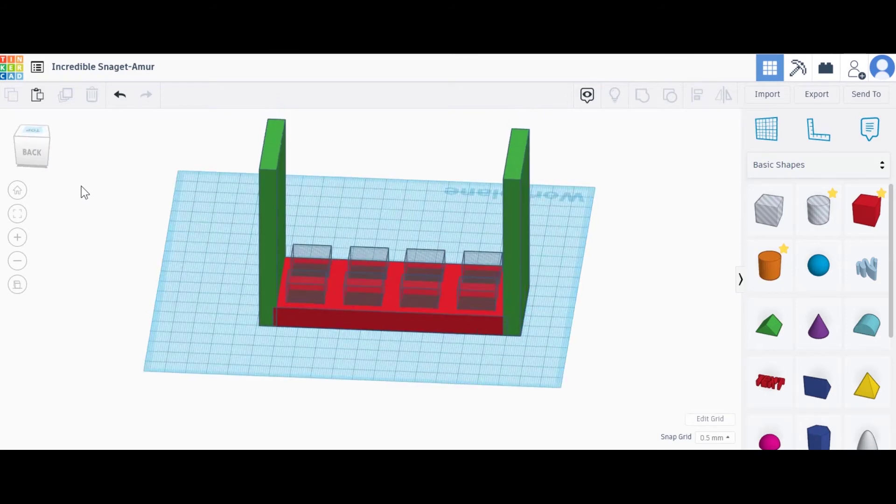
{"action": "left_click", "coordinate": [35, 131]}
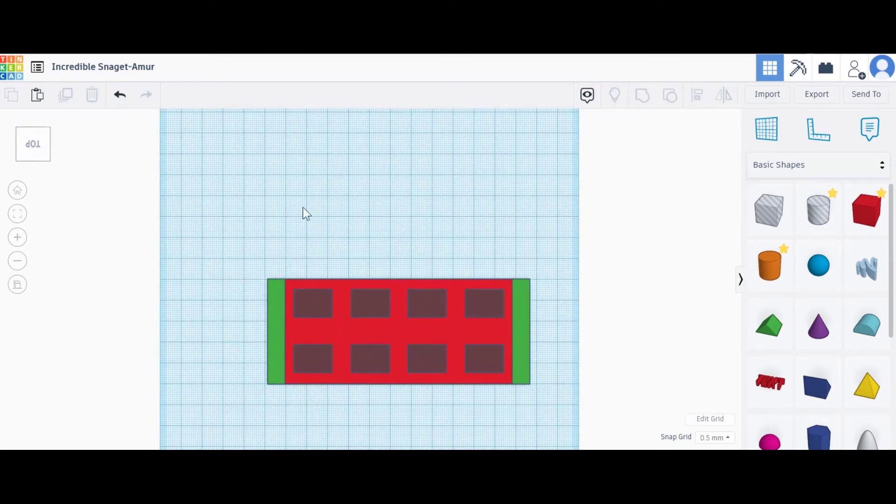
Step: Try grouping the plate, both end walls and all eight hole boxes into one shape, inspect the cutouts from an angle, and ungroup them
{"action": "left_click_drag", "start_coordinate": [233, 231], "coordinate": [555, 405]}
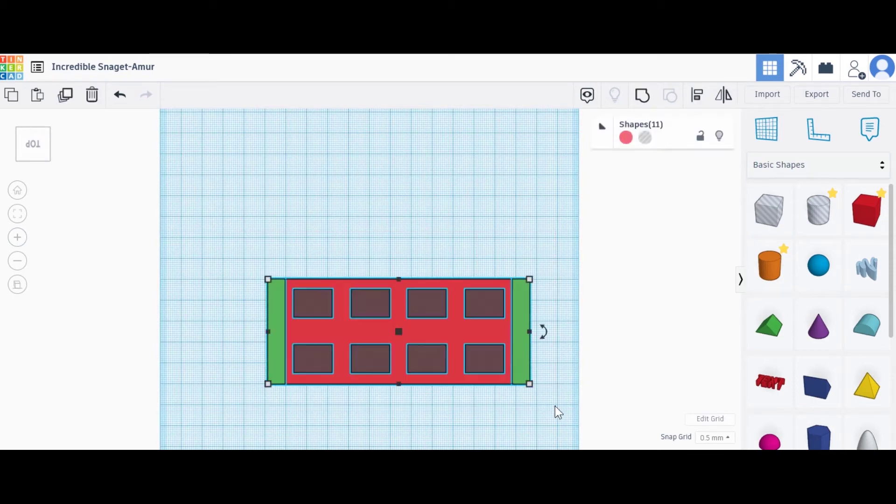
{"action": "left_click", "coordinate": [645, 100]}
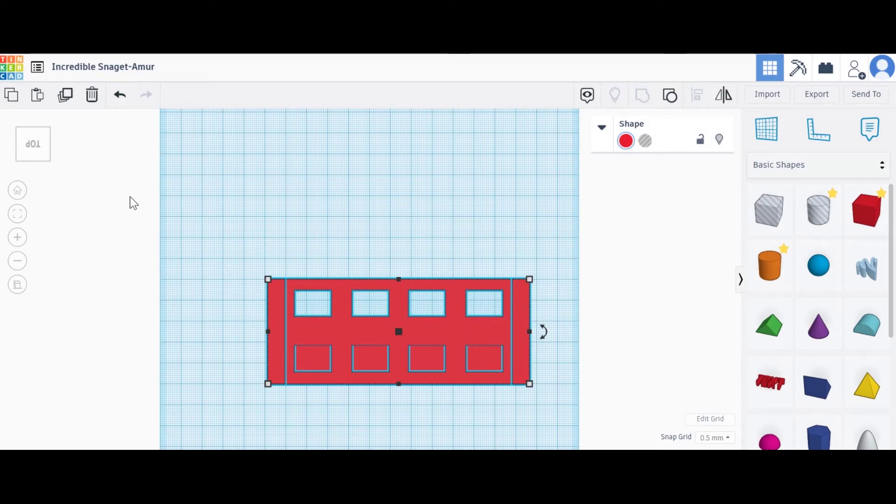
{"action": "left_click", "coordinate": [38, 152]}
{"action": "mouse_move", "coordinate": [43, 143]}
{"action": "left_mouse_down"}
{"action": "mouse_move", "coordinate": [26, 156]}
{"action": "mouse_move", "coordinate": [40, 165]}
{"action": "mouse_move", "coordinate": [35, 154]}
{"action": "left_mouse_up"}
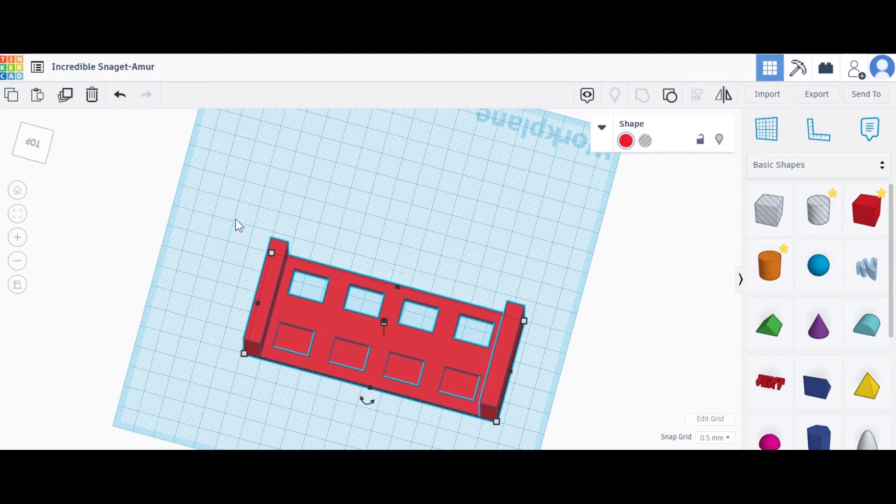
{"action": "left_click_drag", "start_coordinate": [236, 219], "coordinate": [493, 402]}
{"action": "left_click_drag", "start_coordinate": [584, 434], "coordinate": [565, 387]}
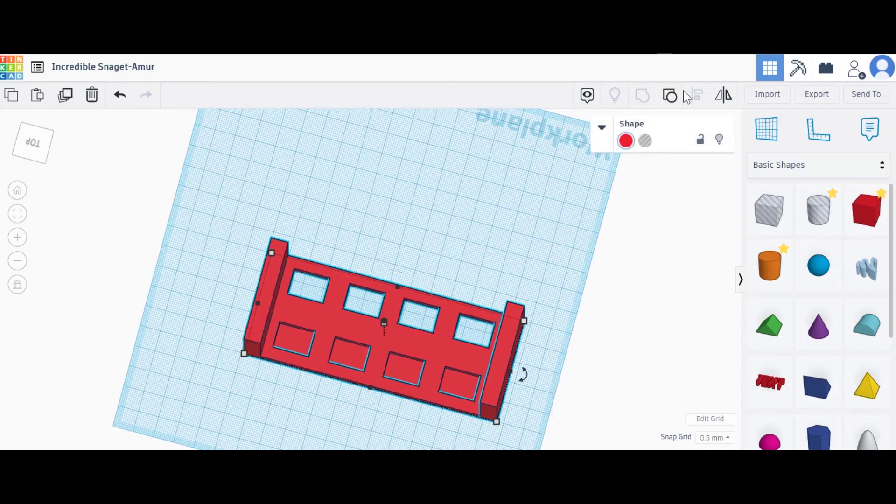
{"action": "left_click", "coordinate": [670, 97]}
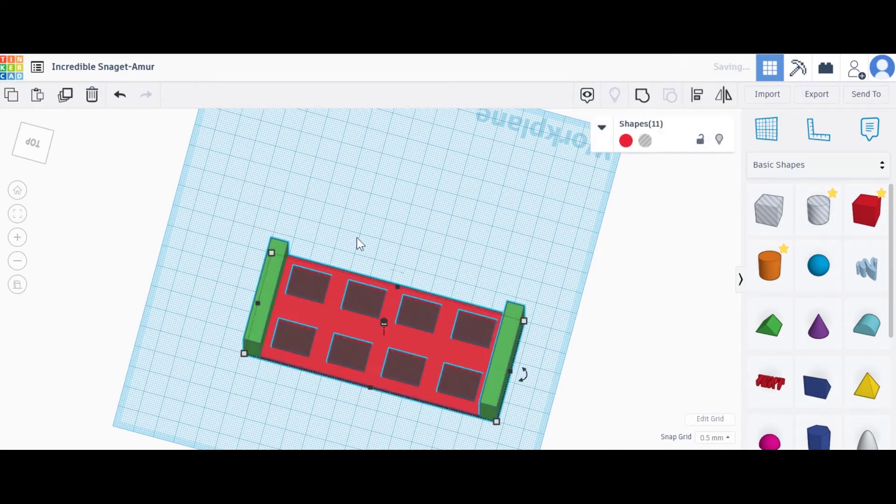
Step: Make the red plate transparent while viewing the model from the back, exposing how deep the hole boxes reach
{"action": "left_click", "coordinate": [33, 158]}
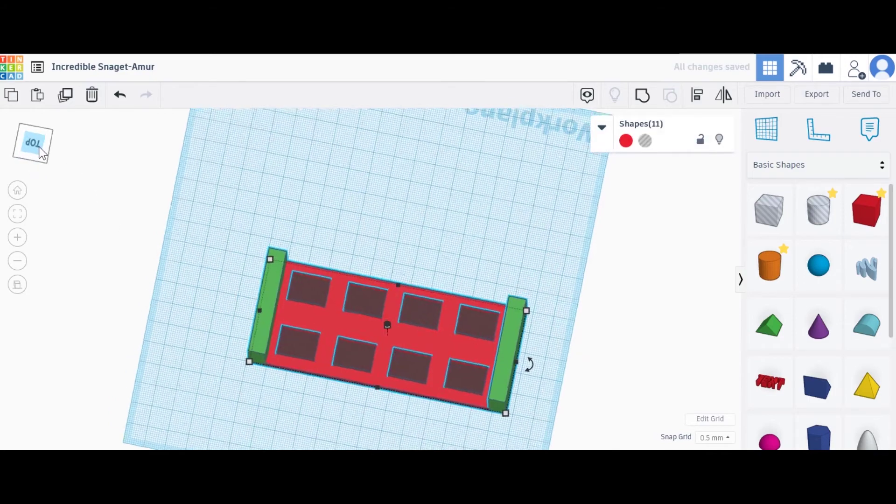
{"action": "left_click", "coordinate": [35, 166]}
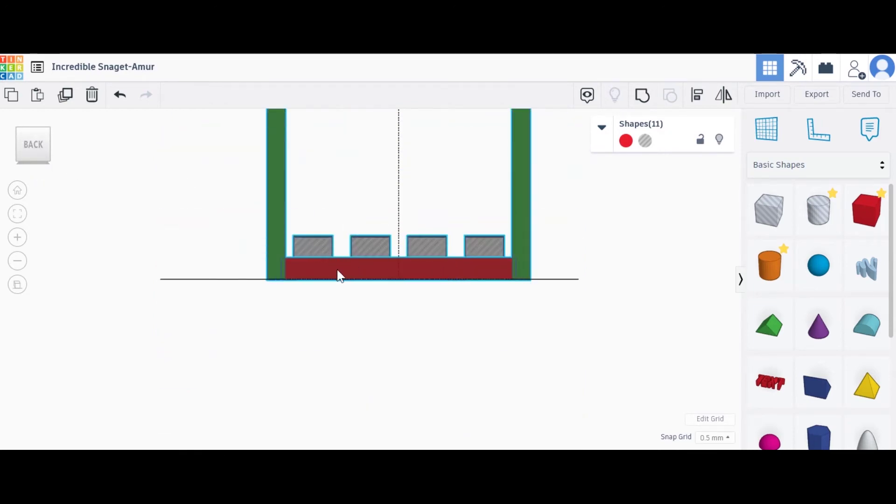
{"action": "left_click", "coordinate": [607, 246]}
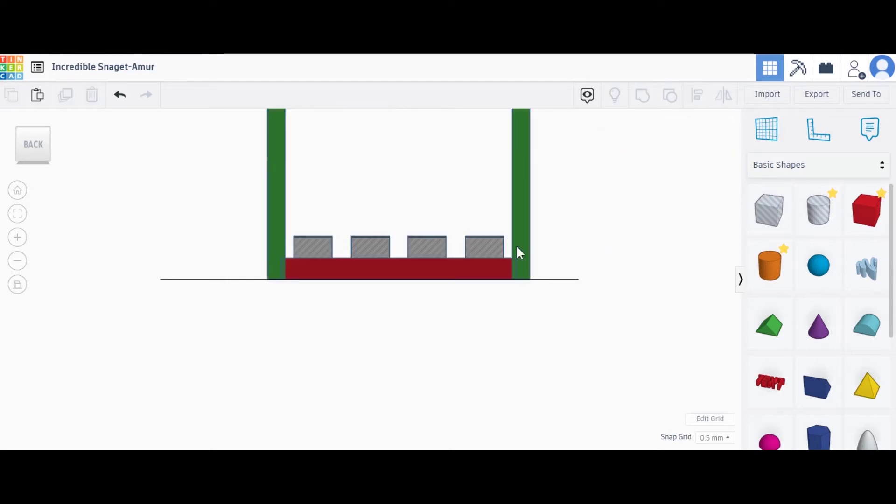
{"action": "left_click", "coordinate": [462, 270]}
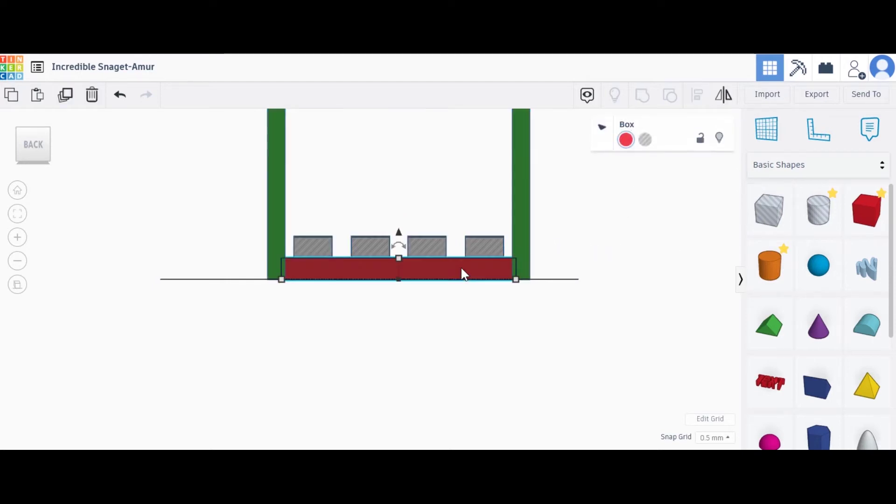
{"action": "left_click", "coordinate": [626, 140]}
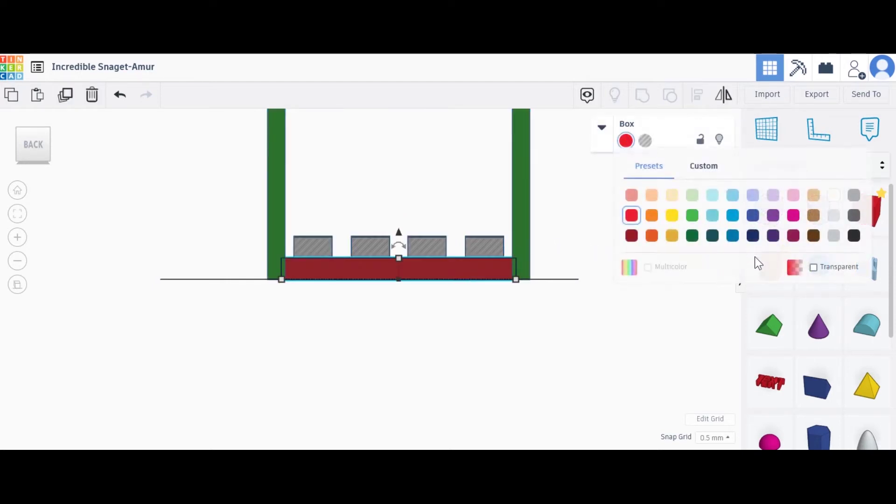
{"action": "left_click", "coordinate": [813, 268]}
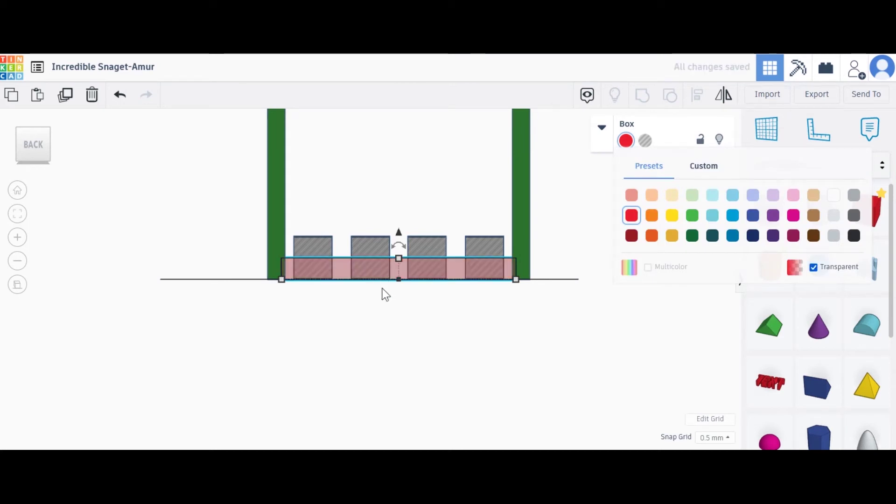
Step: Lower the row of four hole boxes nearest the back by 0.5 mm so their undersides sit on the workplane
{"action": "scroll", "coordinate": [385, 295], "scroll_direction": "up", "scroll_amount": 5}
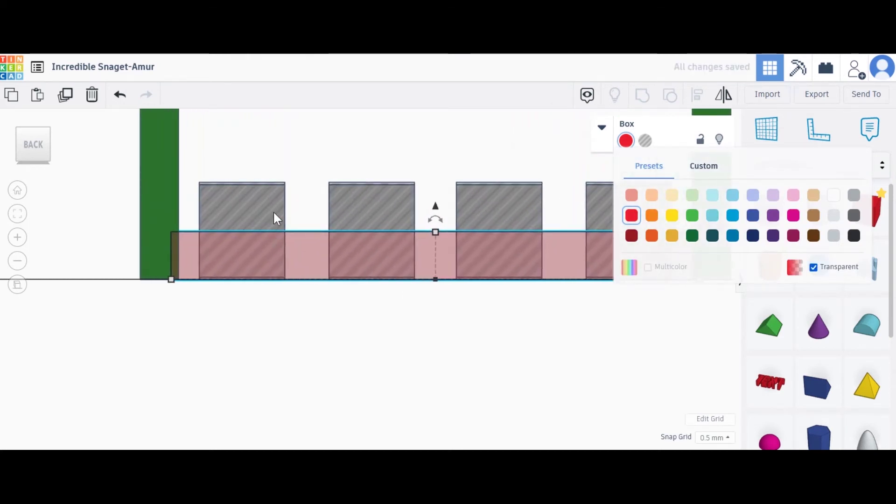
{"action": "left_click", "coordinate": [236, 204]}
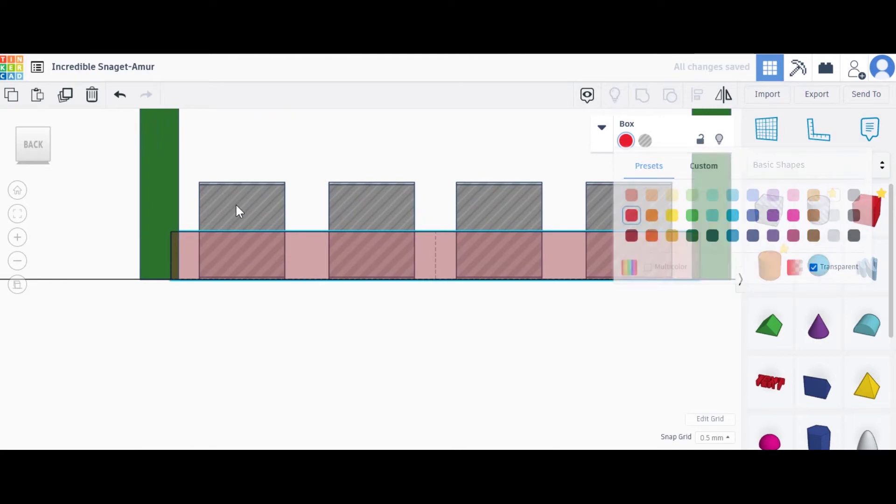
{"action": "left_click", "coordinate": [378, 208], "text": "shift"}
{"action": "left_click", "coordinate": [495, 211], "text": "shift"}
{"action": "left_click", "coordinate": [625, 213], "text": "shift"}
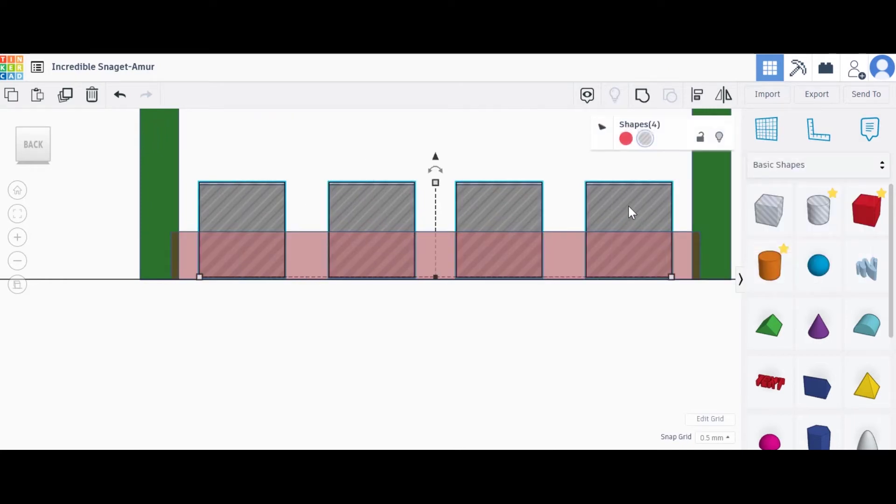
{"action": "key", "text": "Left"}
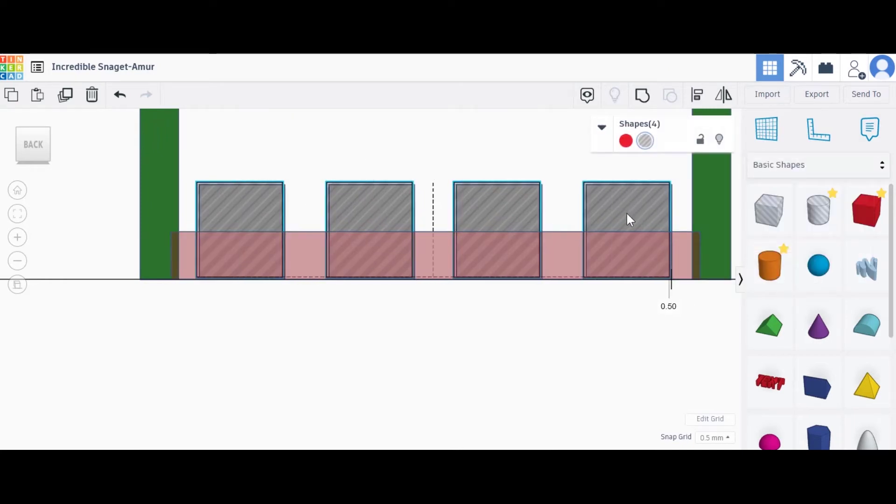
{"action": "left_click_drag", "start_coordinate": [627, 216], "coordinate": [629, 215]}
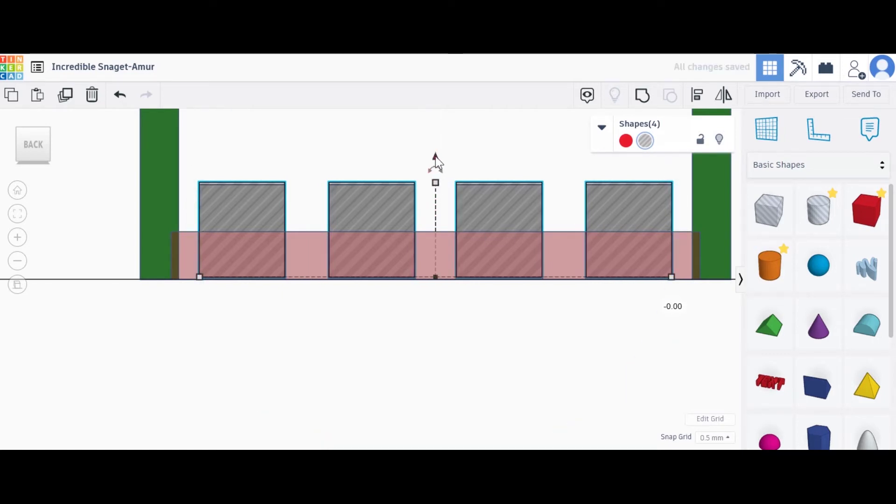
{"action": "left_click_drag", "start_coordinate": [435, 156], "coordinate": [436, 161]}
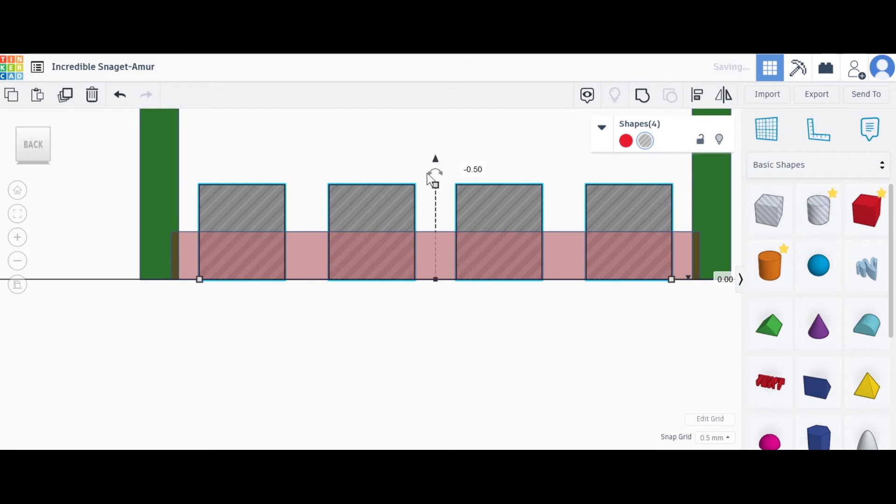
{"action": "left_click", "coordinate": [421, 322]}
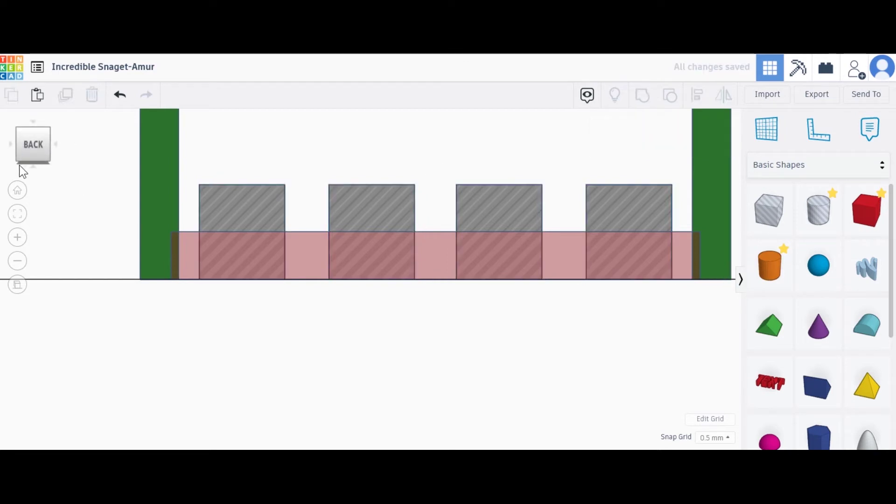
Step: Move the entire model 15.5 mm to the right and 19 mm toward the front, near the workplane's centre
{"action": "left_click", "coordinate": [33, 122]}
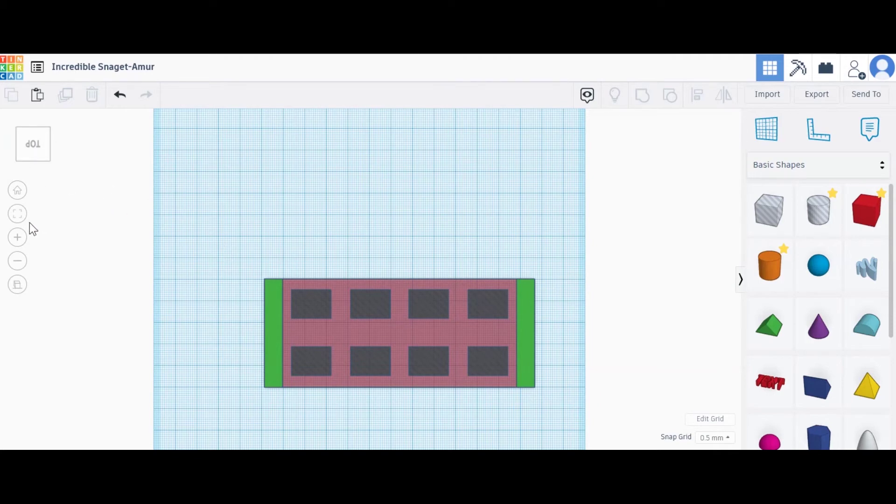
{"action": "left_click", "coordinate": [27, 192]}
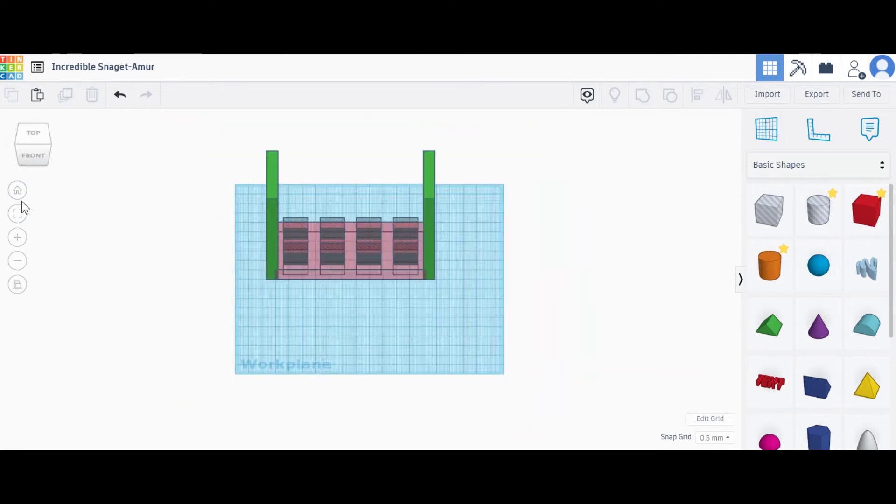
{"action": "left_click", "coordinate": [17, 292]}
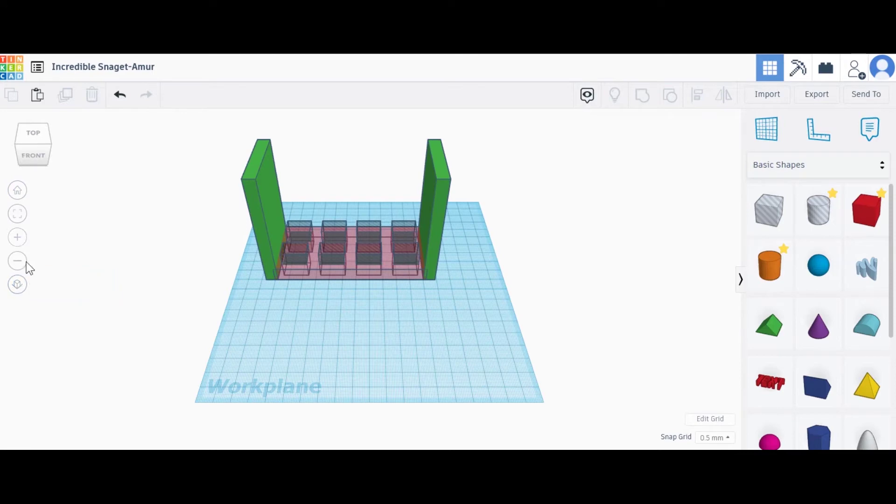
{"action": "left_click", "coordinate": [18, 286]}
{"action": "left_click", "coordinate": [35, 134]}
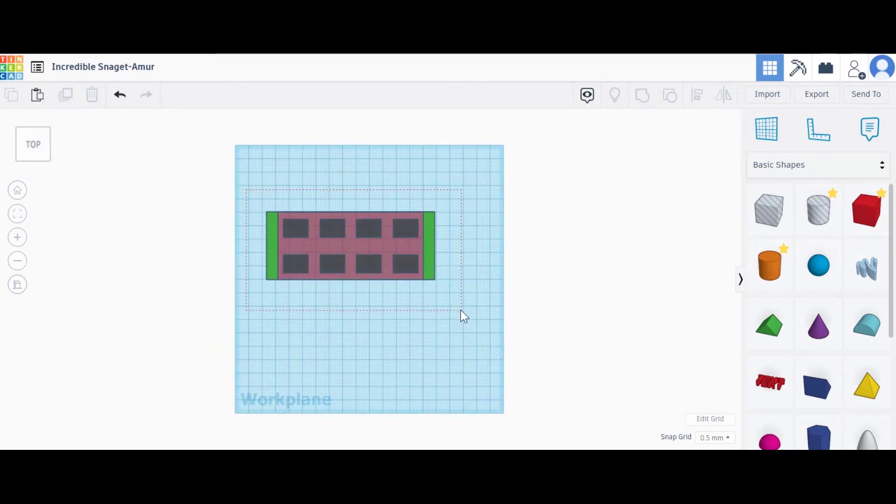
{"action": "key", "text": "ctrl+a"}
{"action": "left_click_drag", "start_coordinate": [359, 245], "coordinate": [383, 273]}
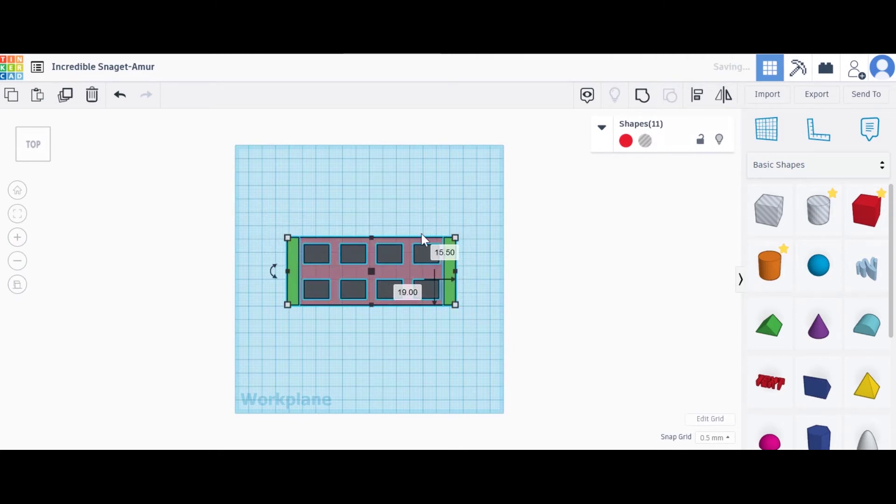
Step: Group the plate, both end walls and all eight hole boxes into one shape with the rectangular holes cut through
{"action": "left_click", "coordinate": [458, 207]}
{"action": "left_click_drag", "start_coordinate": [449, 315], "coordinate": [449, 315]}
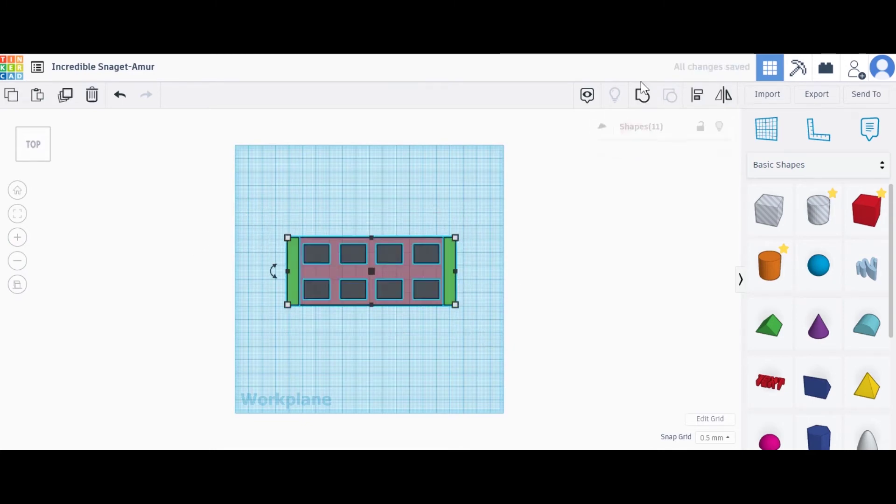
{"action": "key", "text": "ctrl+g"}
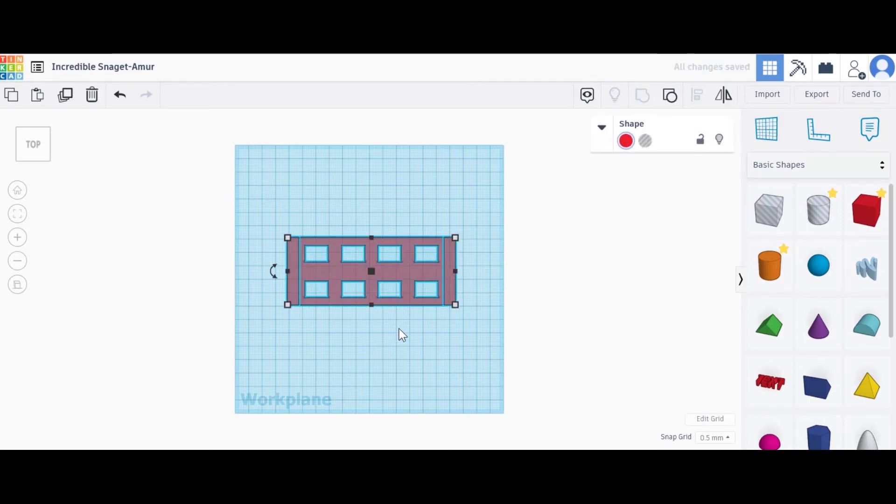
{"action": "left_click", "coordinate": [382, 324]}
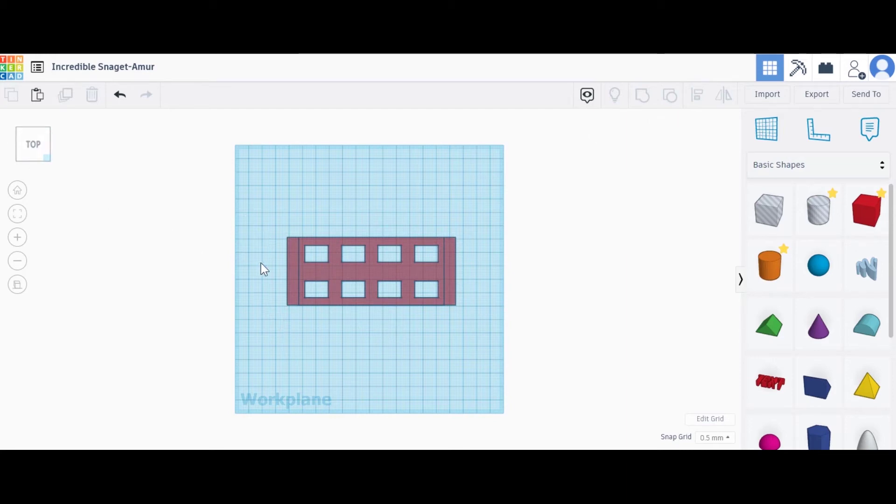
Step: Change the grouped holder's colour to the preset purple
{"action": "left_click_drag", "start_coordinate": [46, 158], "coordinate": [85, 166]}
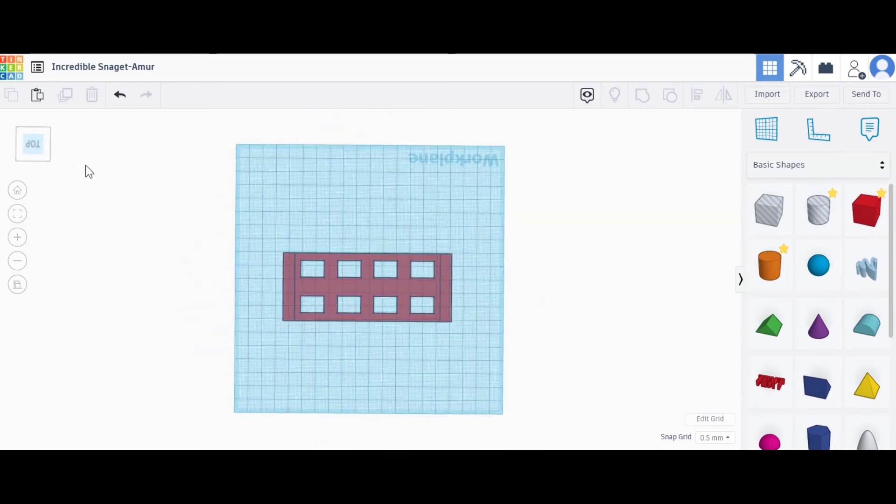
{"action": "left_click", "coordinate": [353, 257]}
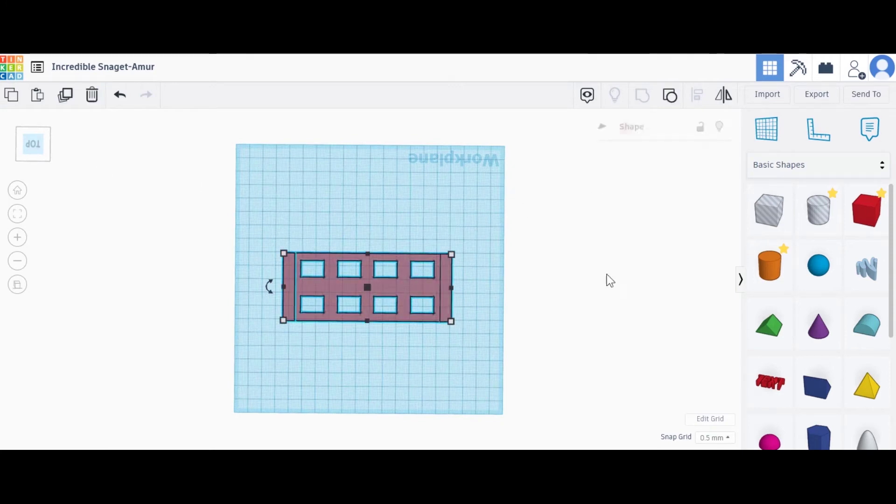
{"action": "left_click", "coordinate": [626, 140]}
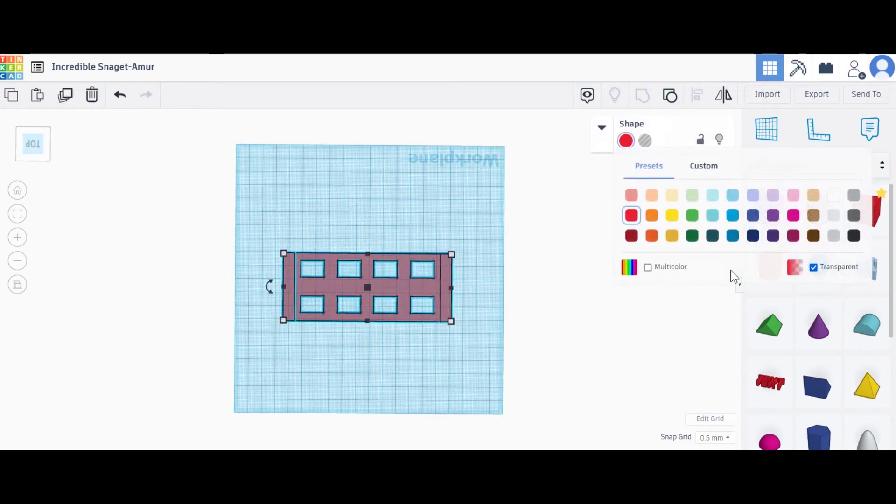
{"action": "left_click", "coordinate": [750, 220]}
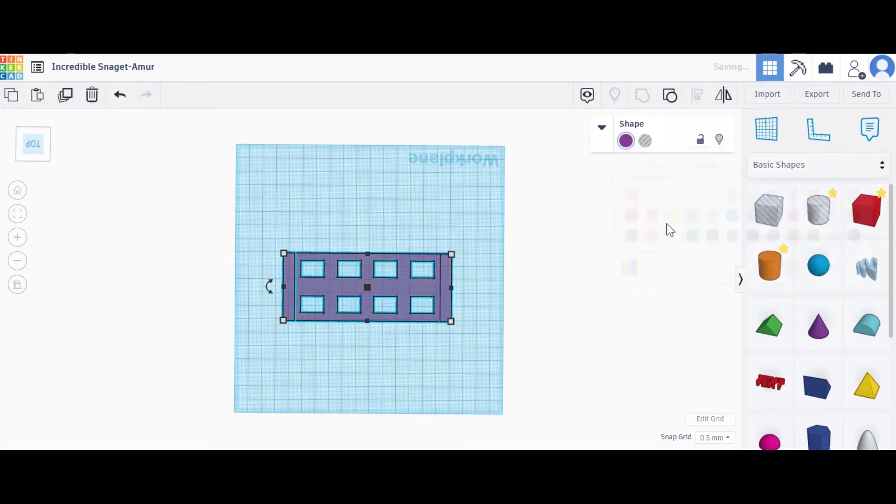
{"action": "left_click", "coordinate": [395, 352]}
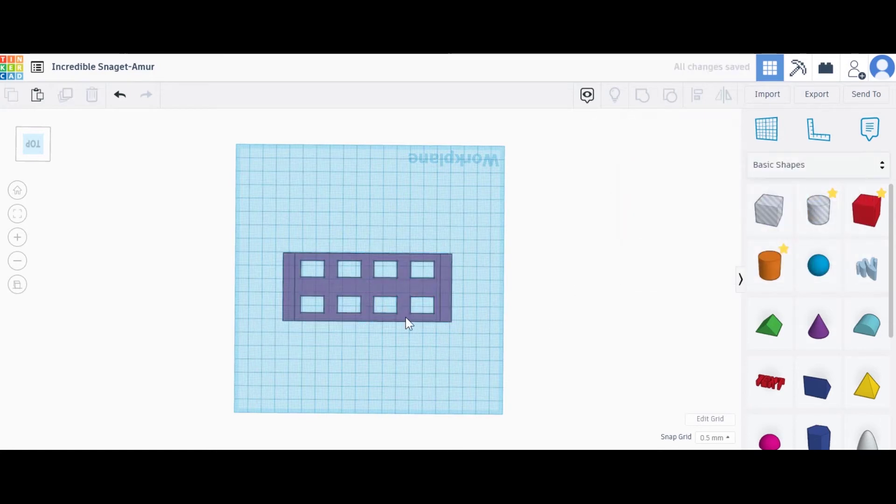
Step: Turn off transparency for the purple holder so it has a solid colour
{"action": "mouse_move", "coordinate": [34, 160]}
{"action": "left_mouse_down"}
{"action": "mouse_move", "coordinate": [44, 138]}
{"action": "mouse_move", "coordinate": [37, 167]}
{"action": "left_mouse_up"}
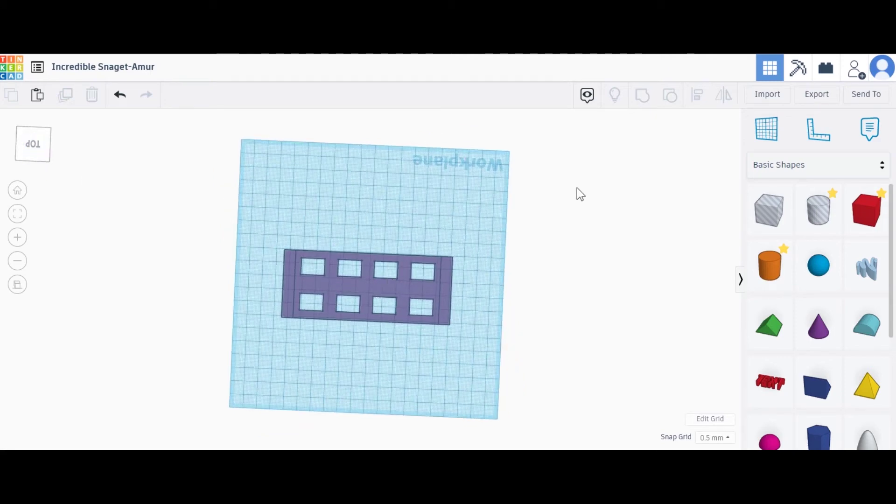
{"action": "left_click", "coordinate": [451, 282]}
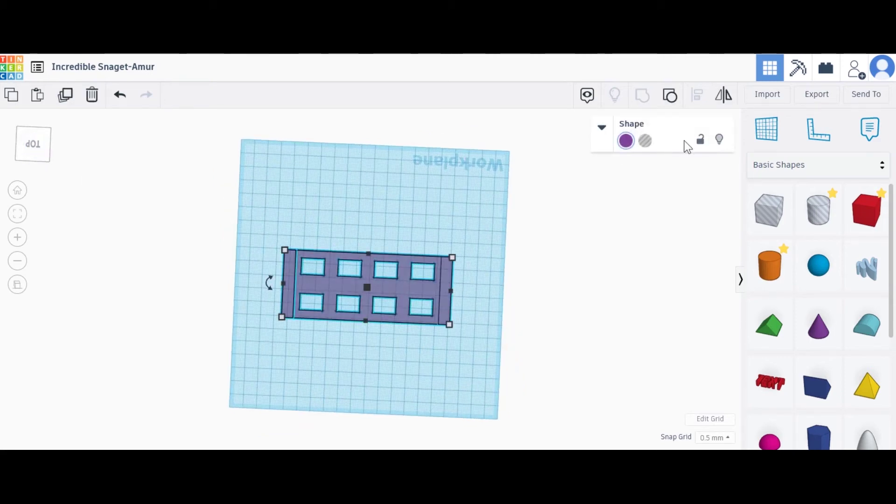
{"action": "left_click", "coordinate": [626, 140]}
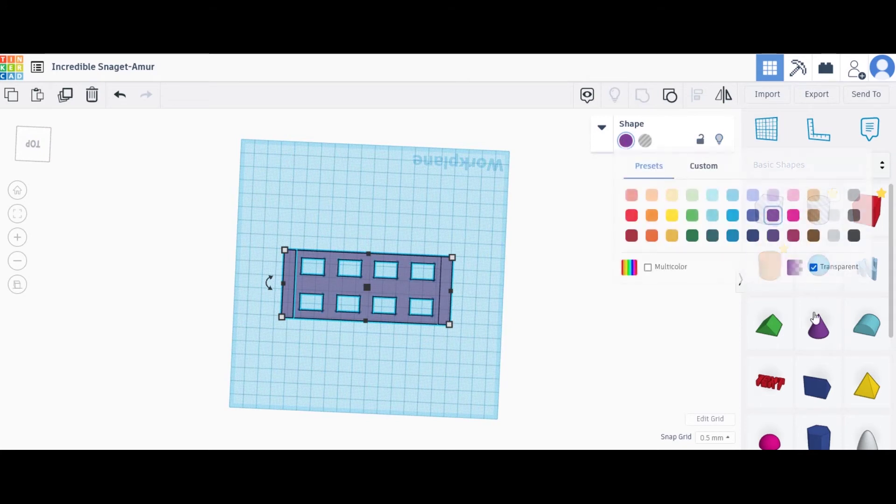
{"action": "left_click", "coordinate": [813, 268]}
{"action": "left_click", "coordinate": [438, 334]}
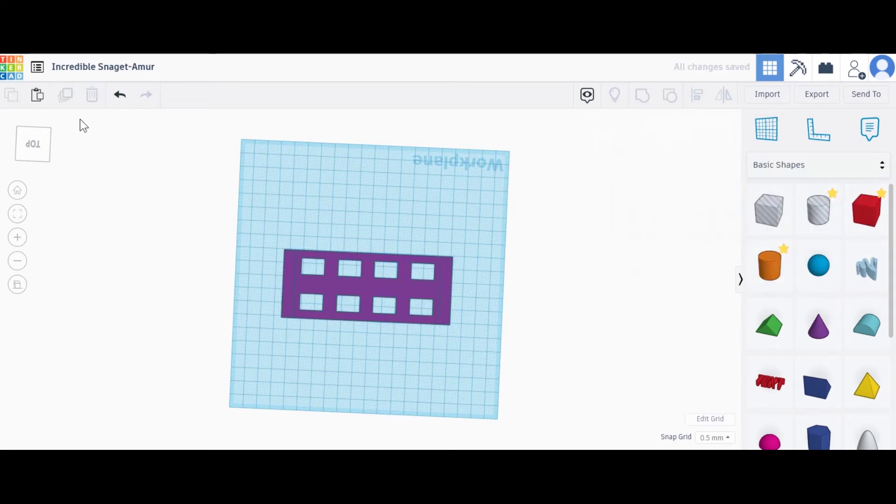
{"action": "mouse_move", "coordinate": [38, 149]}
{"action": "left_mouse_down"}
{"action": "mouse_move", "coordinate": [46, 141]}
{"action": "mouse_move", "coordinate": [86, 150]}
{"action": "mouse_move", "coordinate": [88, 164]}
{"action": "mouse_move", "coordinate": [77, 157]}
{"action": "mouse_move", "coordinate": [90, 154]}
{"action": "mouse_move", "coordinate": [91, 167]}
{"action": "mouse_move", "coordinate": [49, 144]}
{"action": "mouse_move", "coordinate": [35, 153]}
{"action": "left_mouse_up"}
{"action": "left_click", "coordinate": [43, 132]}
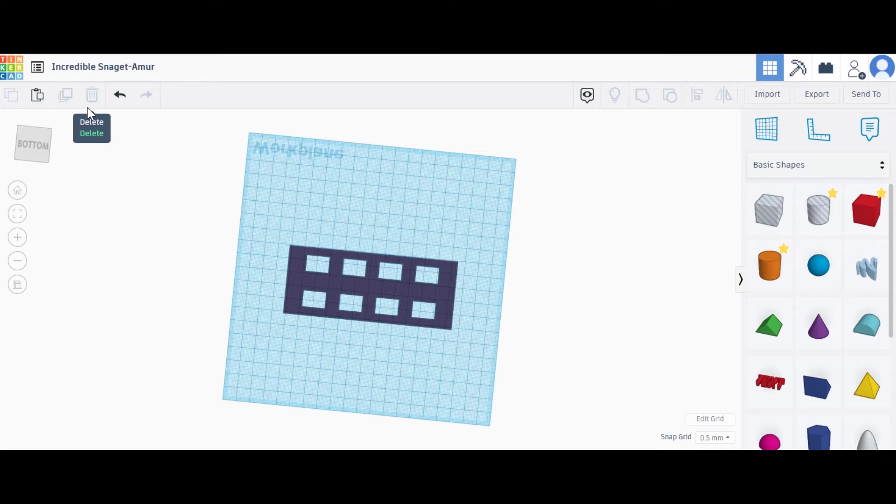
{"action": "right_click_drag", "start_coordinate": [86, 109], "coordinate": [86, 174]}
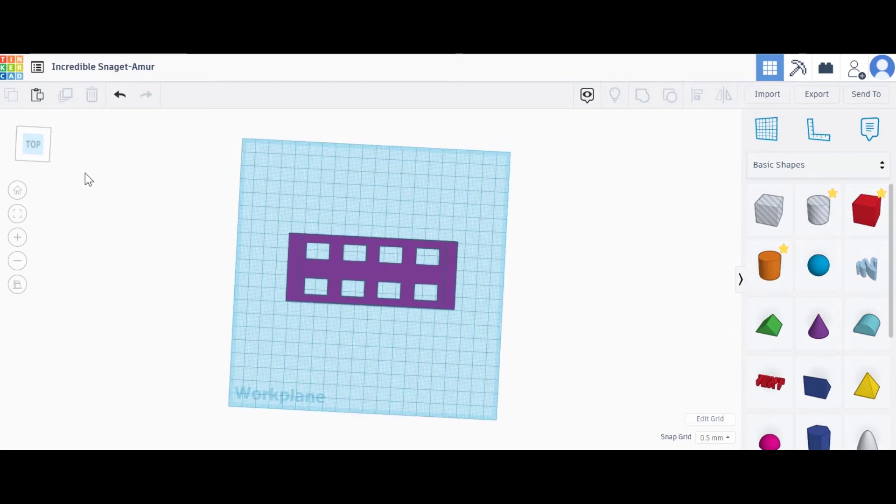
{"action": "left_click", "coordinate": [32, 152]}
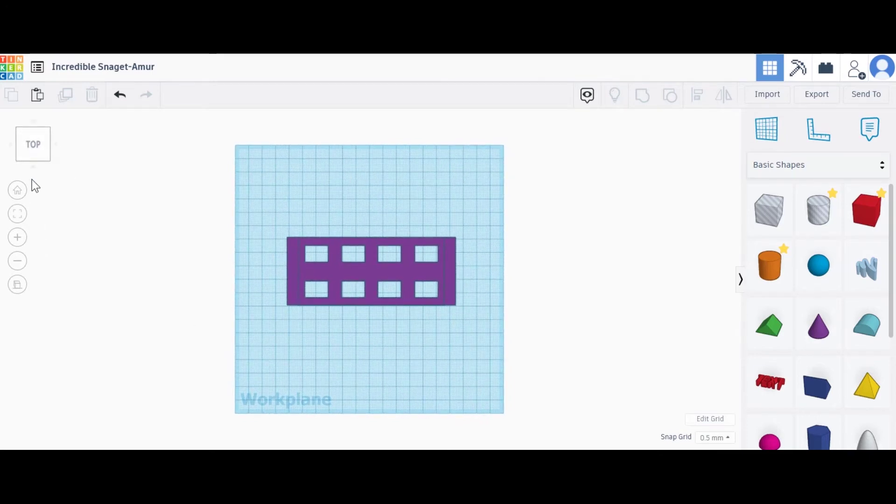
{"action": "left_click", "coordinate": [40, 148]}
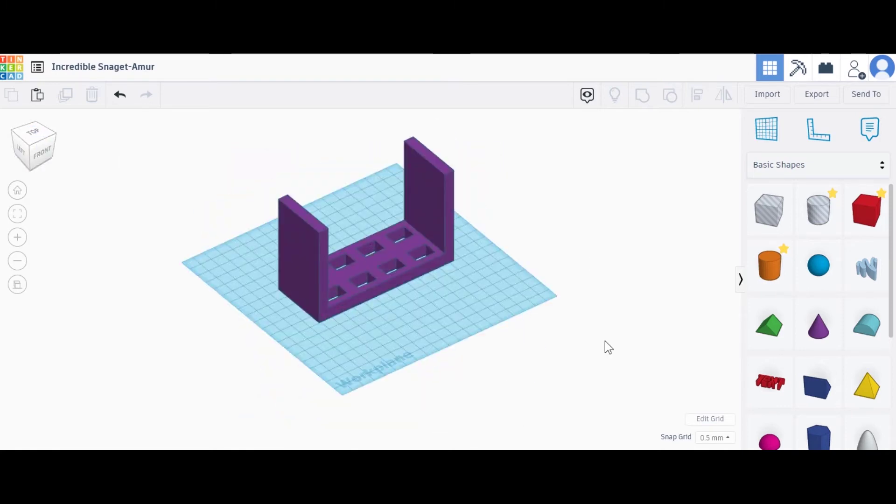
Step: Return to the design list and open the purple holder design's properties to edit its name
{"action": "left_click", "coordinate": [14, 72]}
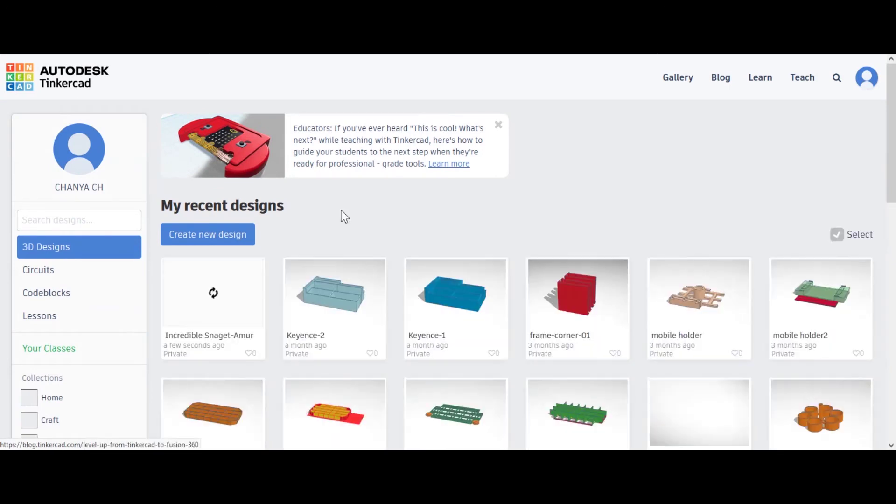
{"action": "mouse_move", "coordinate": [259, 350]}
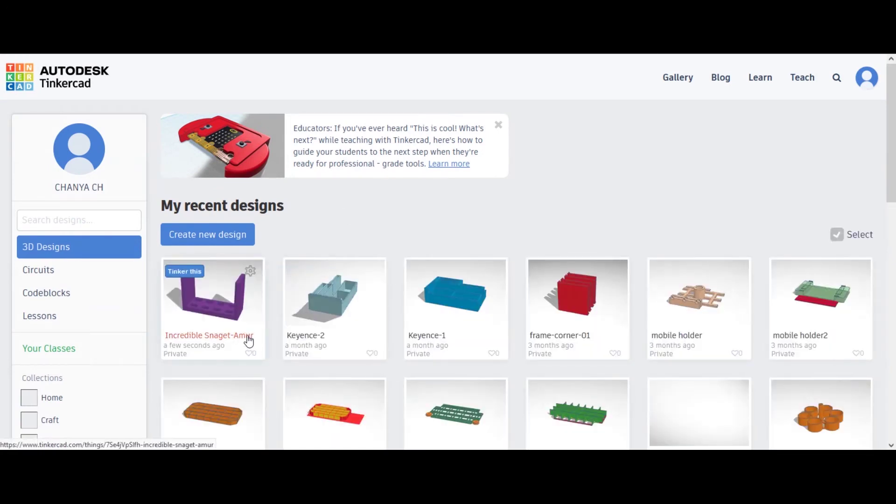
{"action": "left_click", "coordinate": [253, 277]}
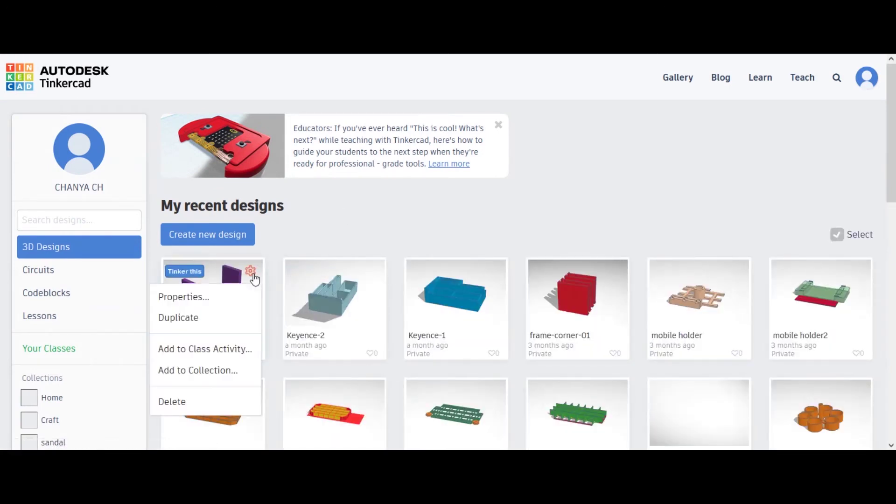
{"action": "left_click", "coordinate": [199, 296]}
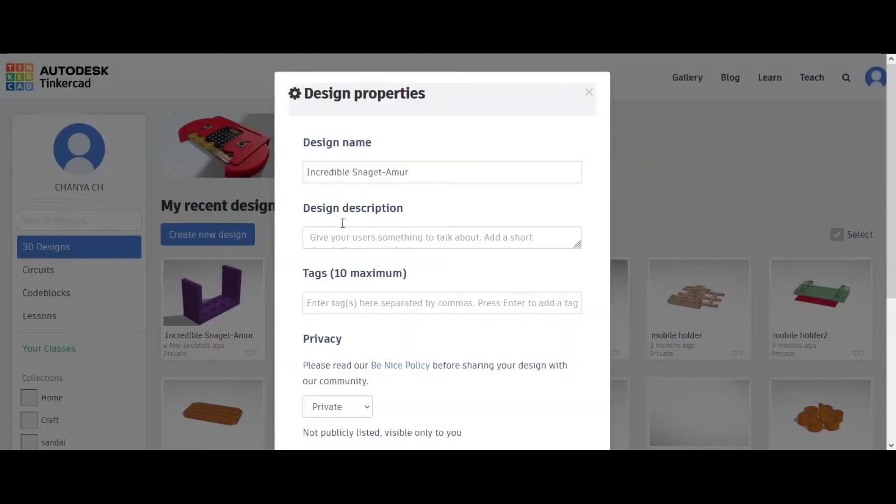
{"action": "left_click", "coordinate": [417, 175]}
{"action": "left_click_drag", "start_coordinate": [441, 174], "coordinate": [237, 170]}
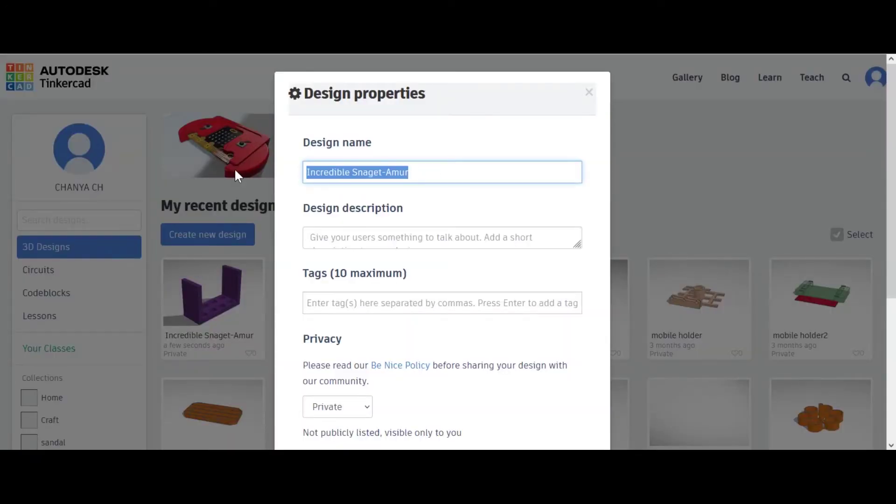
{"action": "type", "text": "b"}
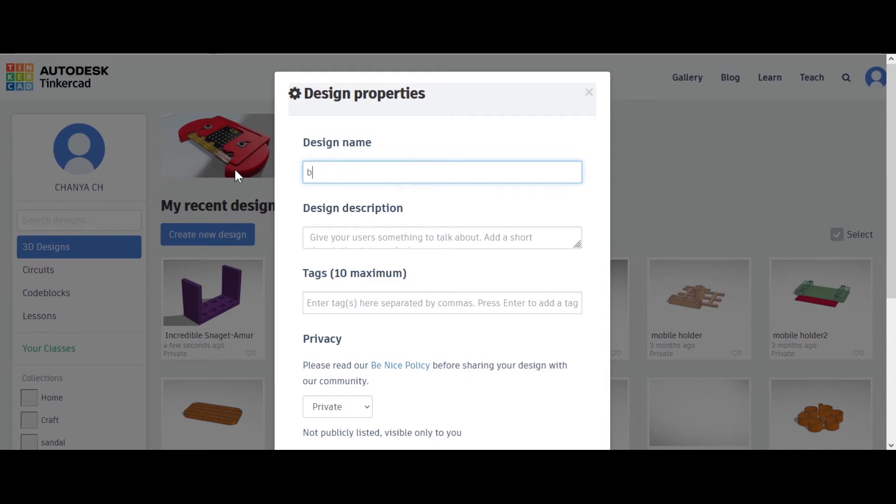
{"action": "type", "text": "rus"}
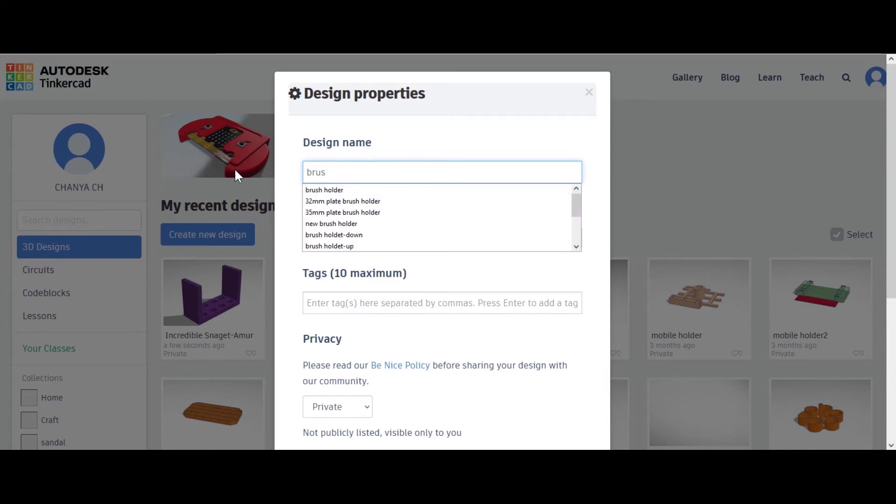
{"action": "key", "text": "BackSpace"}
{"action": "key", "text": "BackSpace"}
{"action": "key", "text": "BackSpace"}
{"action": "key", "text": "BackSpace"}
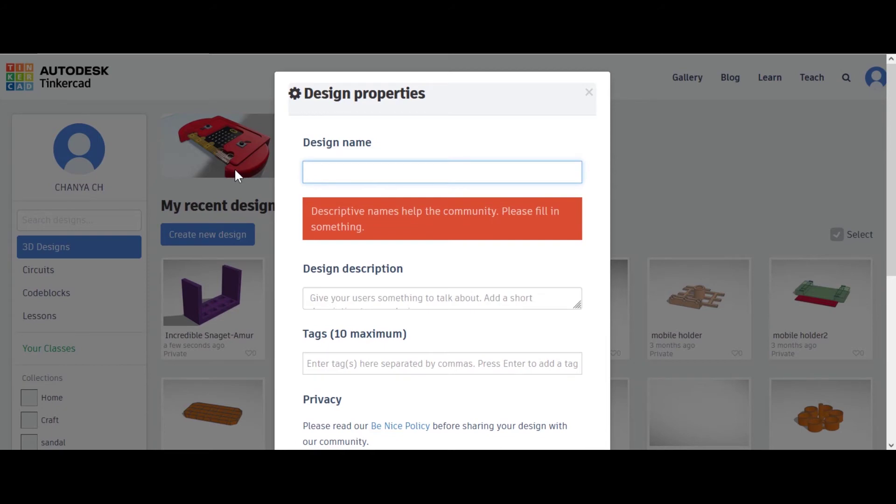
{"action": "type", "text": "brush"}
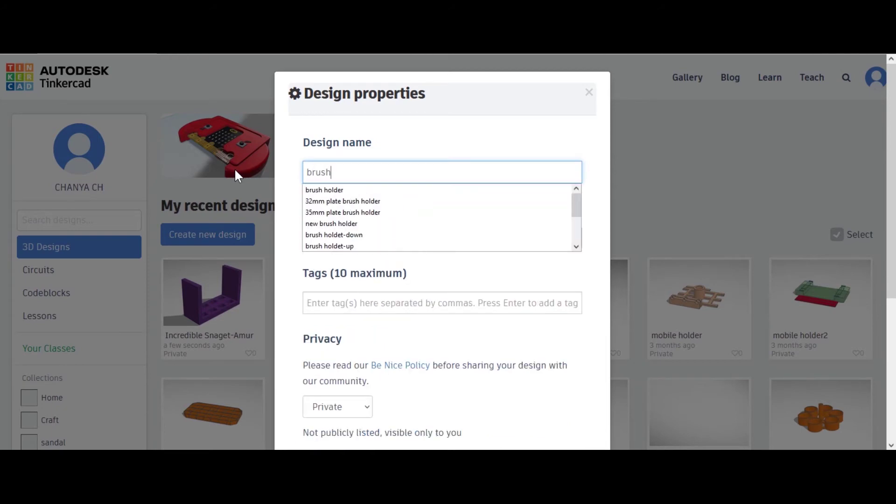
{"action": "key", "text": "BackSpace"}
{"action": "key", "text": "BackSpace"}
{"action": "key", "text": "BackSpace"}
{"action": "key", "text": "BackSpace"}
{"action": "key", "text": "BackSpace"}
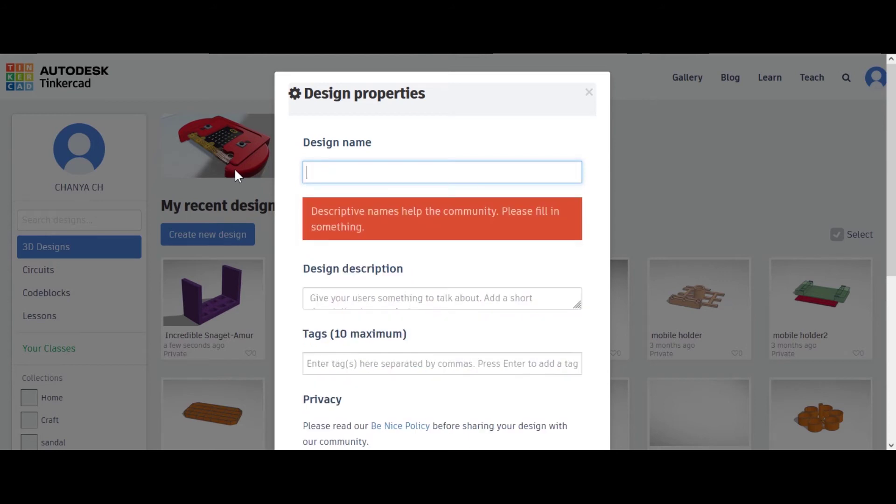
{"action": "type", "text": "too"}
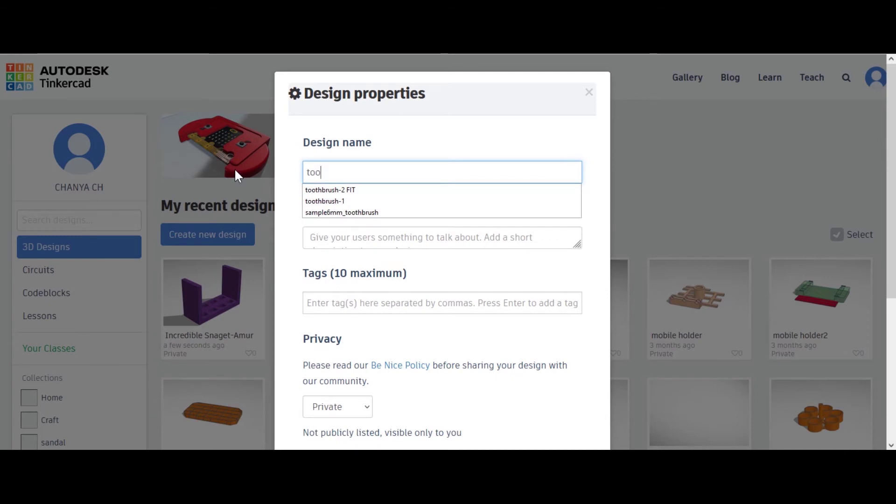
{"action": "key", "text": "BackSpace"}
{"action": "key", "text": "BackSpace"}
{"action": "key", "text": "BackSpace"}
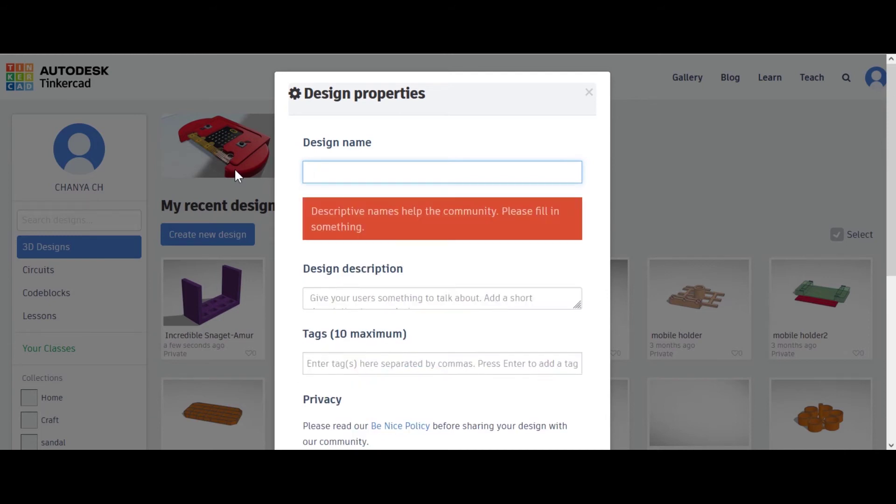
{"action": "type", "text": "hoder"}
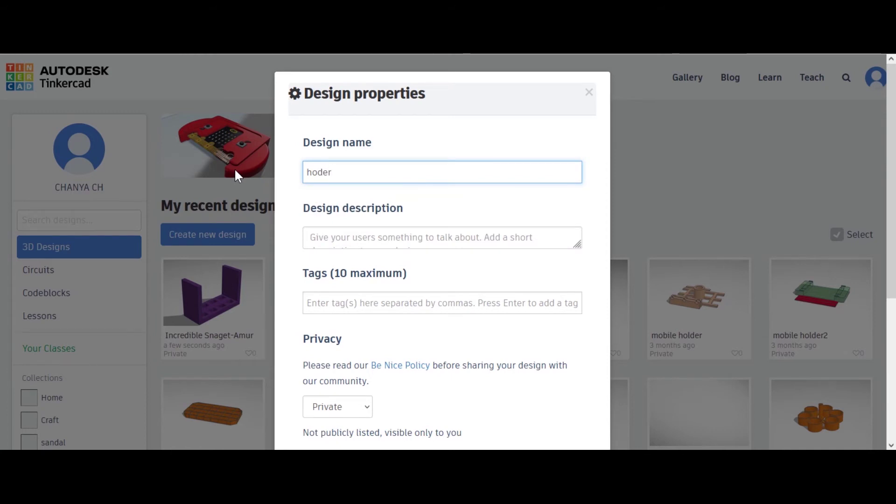
{"action": "key", "text": "BackSpace"}
{"action": "key", "text": "BackSpace"}
{"action": "key", "text": "BackSpace"}
{"action": "key", "text": "BackSpace"}
{"action": "key", "text": "BackSpace"}
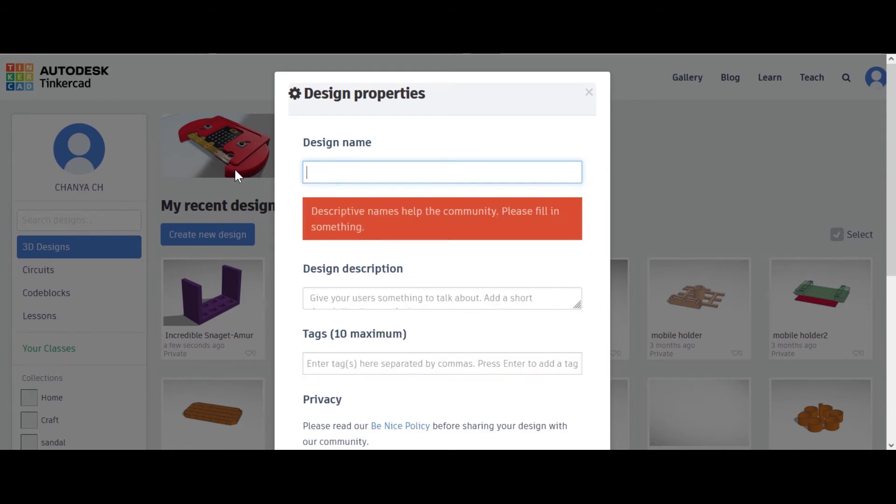
Step: Rename the holder design as "8 TBS holders" and save its properties
{"action": "type", "text": "TB"}
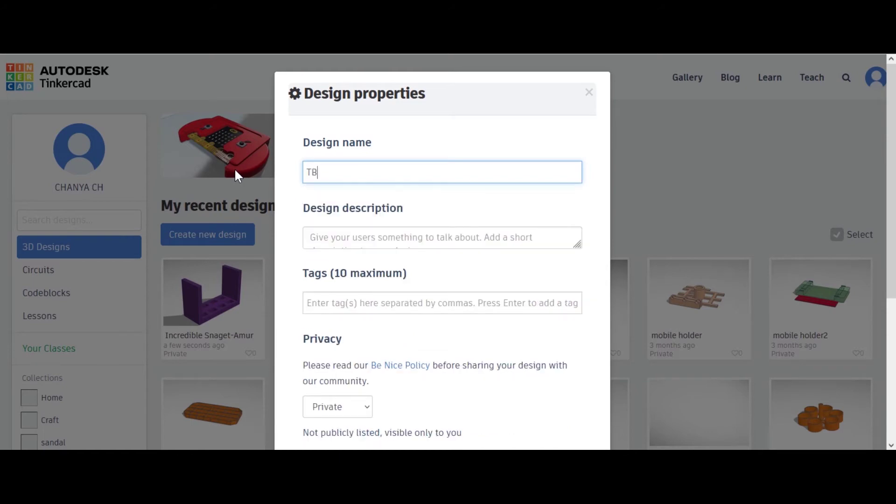
{"action": "type", "text": "S holder"}
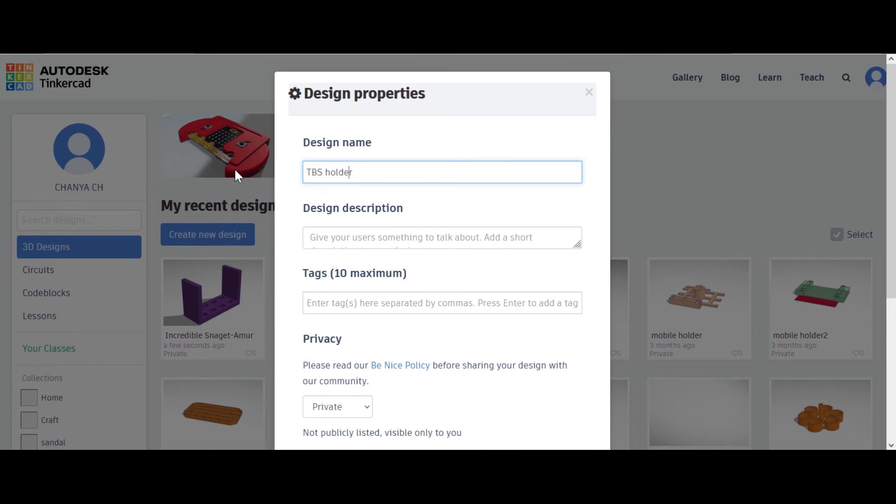
{"action": "key", "text": "Home"}
{"action": "type", "text": "8"}
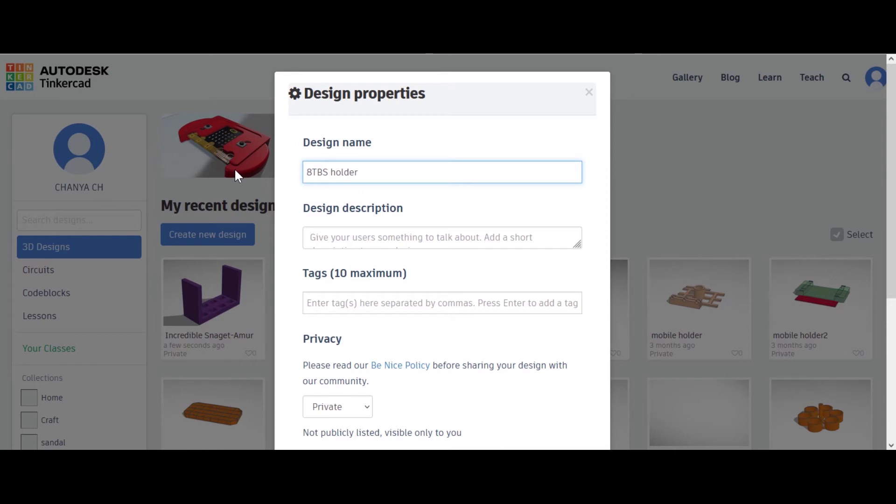
{"action": "left_click", "coordinate": [367, 178]}
{"action": "type", "text": "s"}
{"action": "scroll", "coordinate": [555, 346], "scroll_direction": "down", "scroll_amount": 5}
{"action": "left_click", "coordinate": [554, 412]}
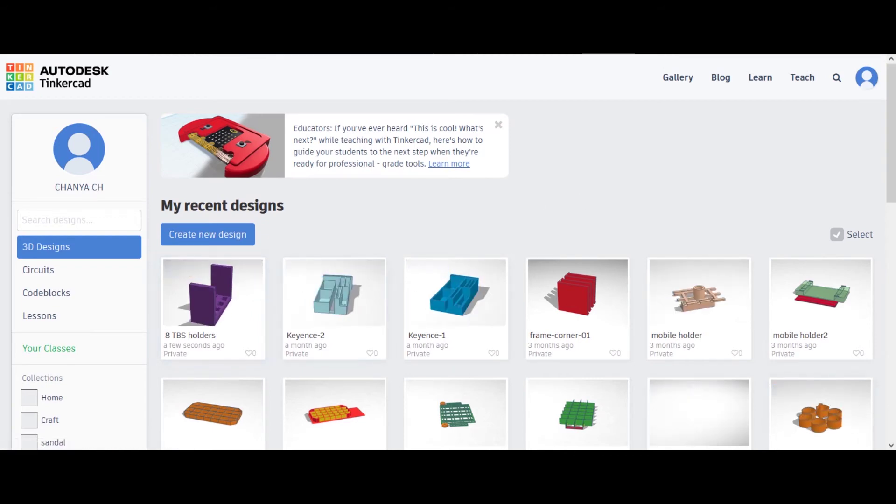
{"action": "left_click", "coordinate": [762, 460]}
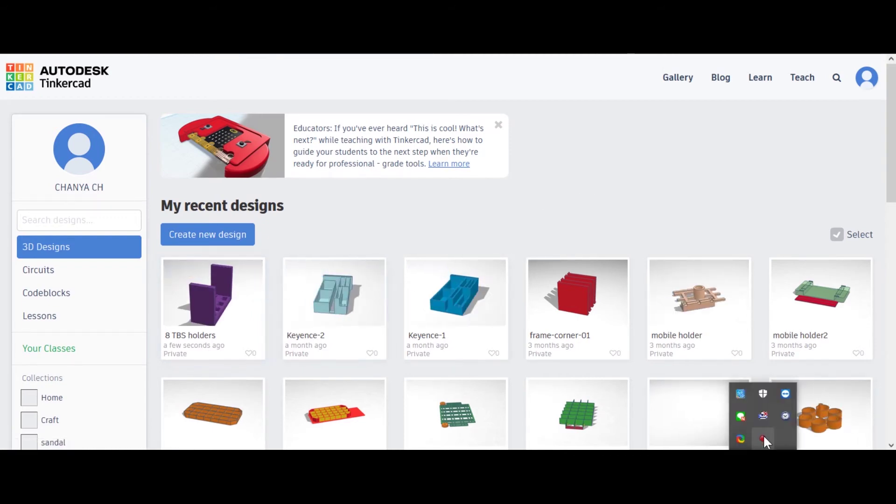
{"action": "left_click", "coordinate": [347, 210]}
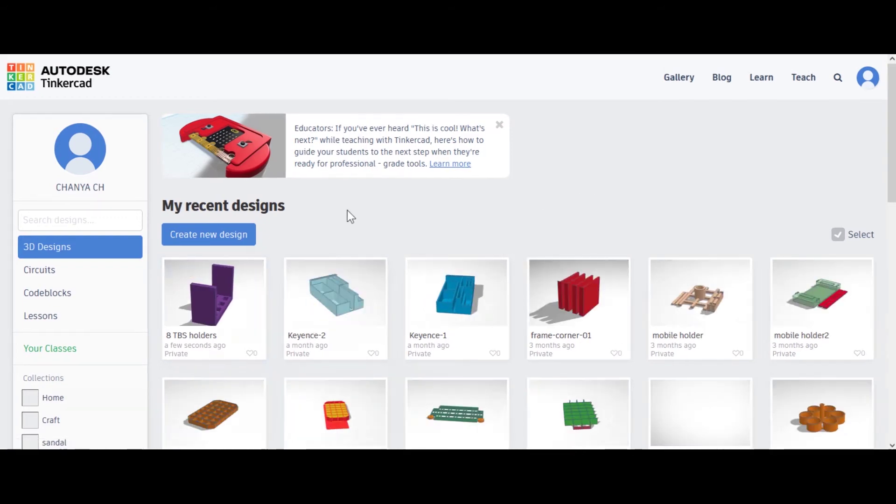
{"action": "left_click", "coordinate": [234, 312]}
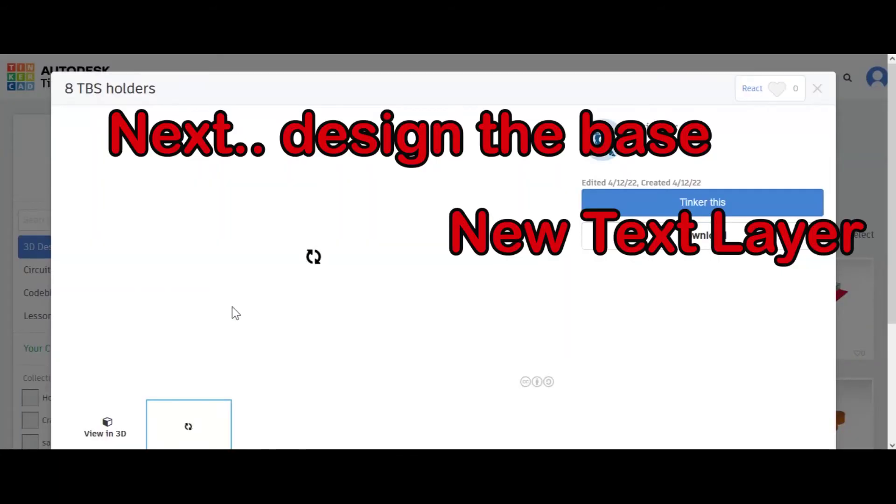
{"action": "left_click", "coordinate": [818, 90]}
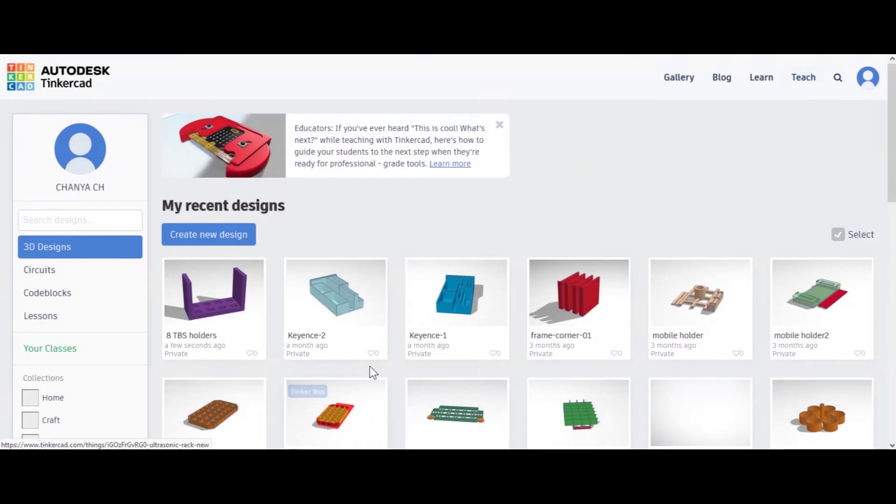
Step: Duplicate the "8 TBS holders" design and open the copy for editing
{"action": "left_click", "coordinate": [251, 272]}
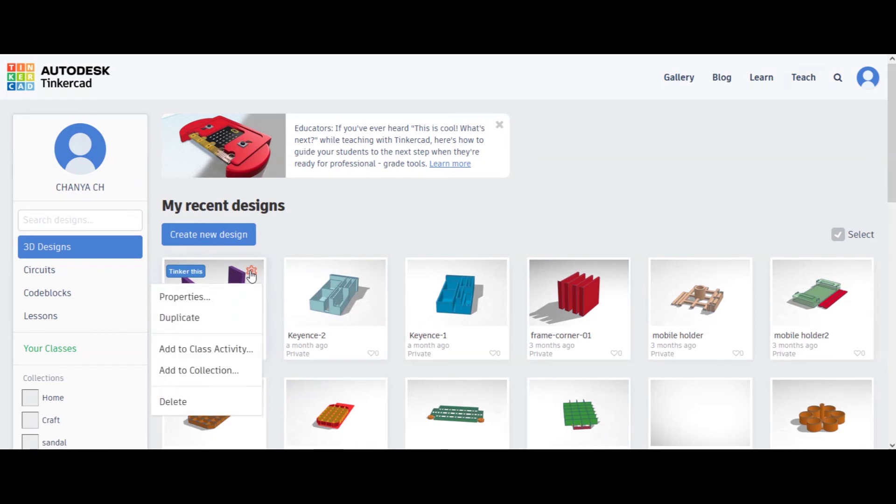
{"action": "left_click", "coordinate": [179, 318]}
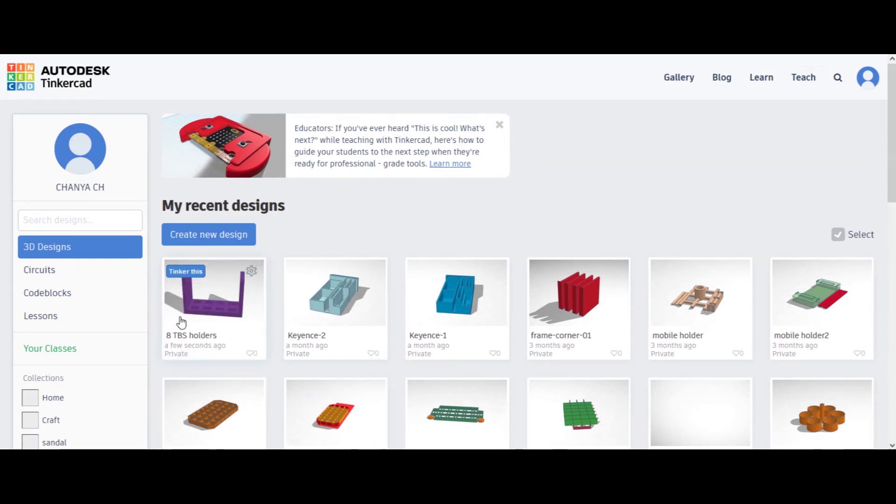
{"action": "left_click", "coordinate": [181, 322]}
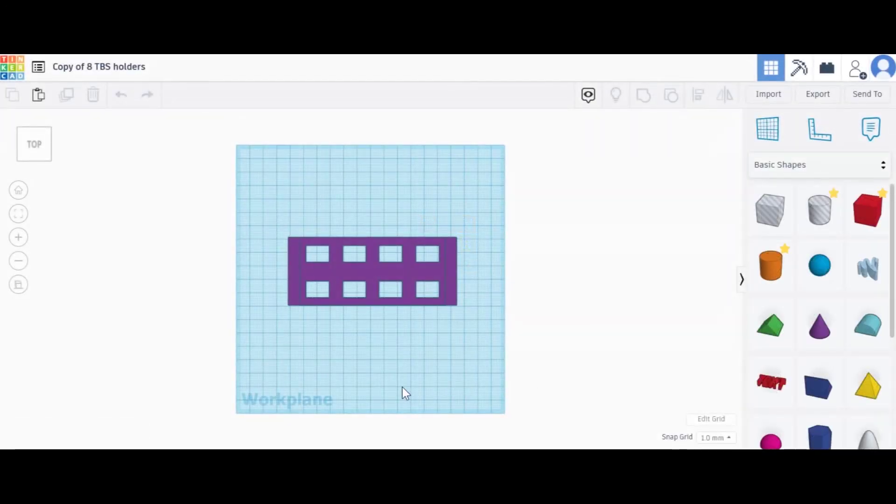
Step: Place a solid box over the holder and stretch it to about 133 mm long, extending slightly beyond the holder on all four sides
{"action": "key", "text": "f"}
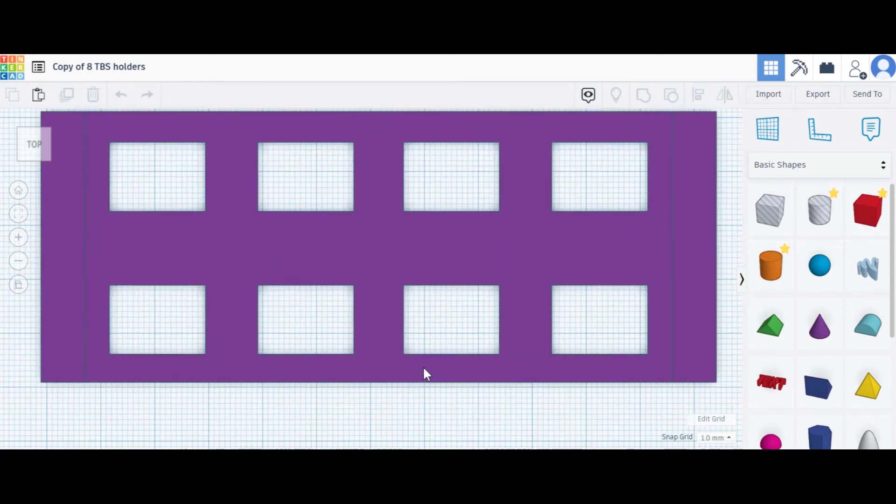
{"action": "scroll", "coordinate": [423, 368], "scroll_direction": "down", "scroll_amount": 2}
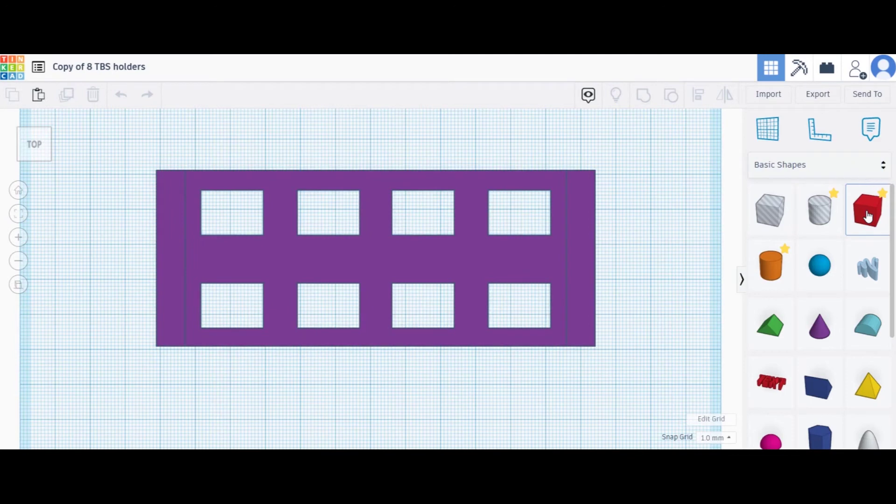
{"action": "left_click_drag", "start_coordinate": [867, 216], "coordinate": [177, 194]}
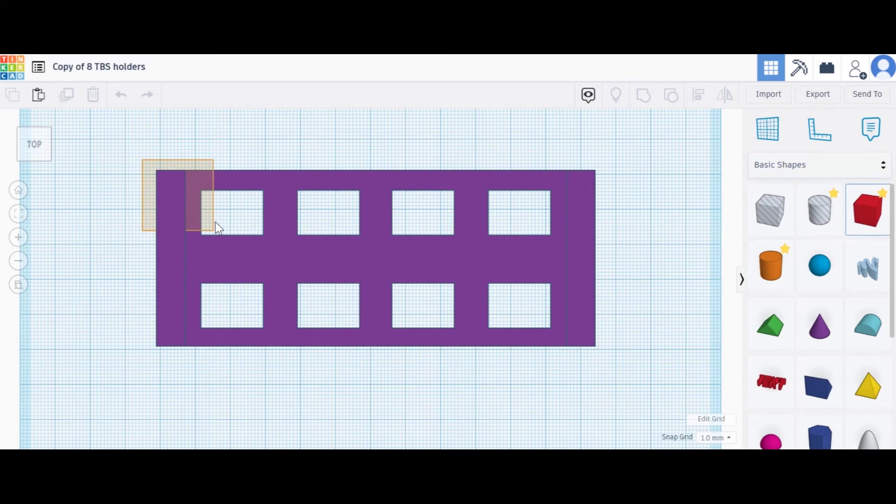
{"action": "left_click_drag", "start_coordinate": [212, 230], "coordinate": [615, 360]}
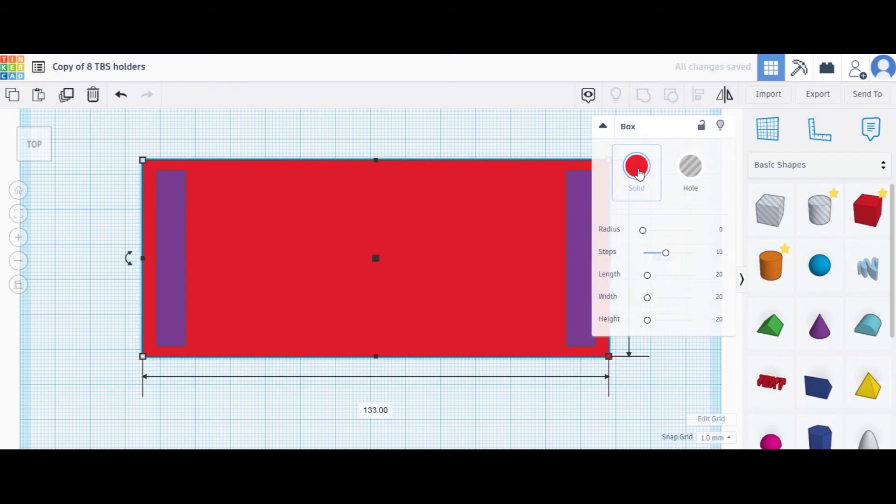
Step: Make the red base box transparent so the holder can be seen through it
{"action": "left_click", "coordinate": [640, 174]}
{"action": "left_click", "coordinate": [806, 321]}
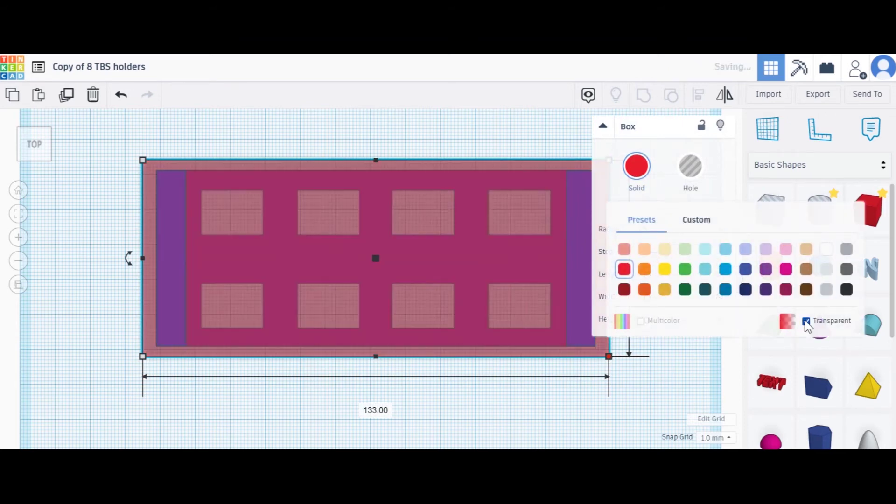
{"action": "left_click", "coordinate": [446, 139]}
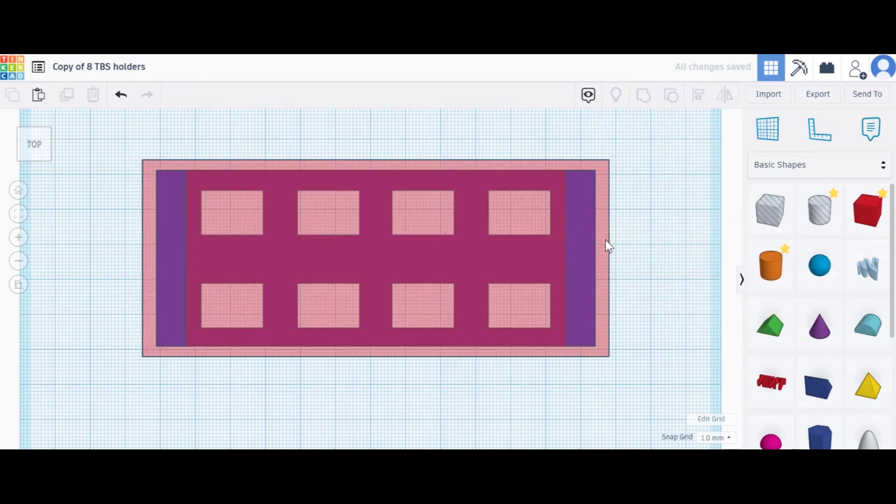
Step: Shift the transparent red base box 1 mm to the right and shorten it to 131 mm to even its end margins
{"action": "left_click", "coordinate": [608, 239]}
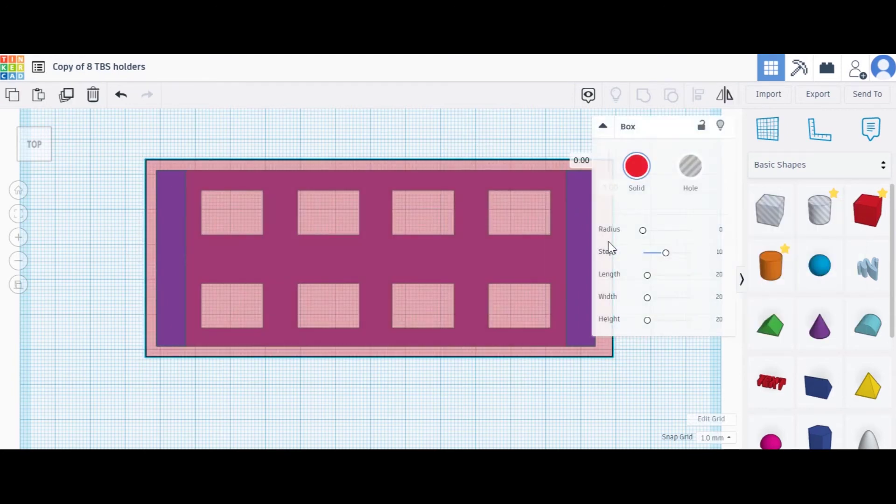
{"action": "left_click", "coordinate": [608, 242]}
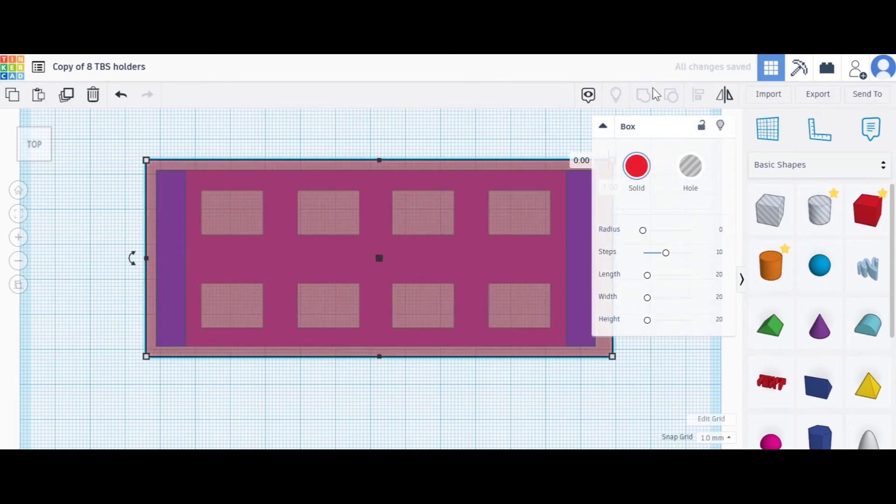
{"action": "left_click", "coordinate": [606, 126]}
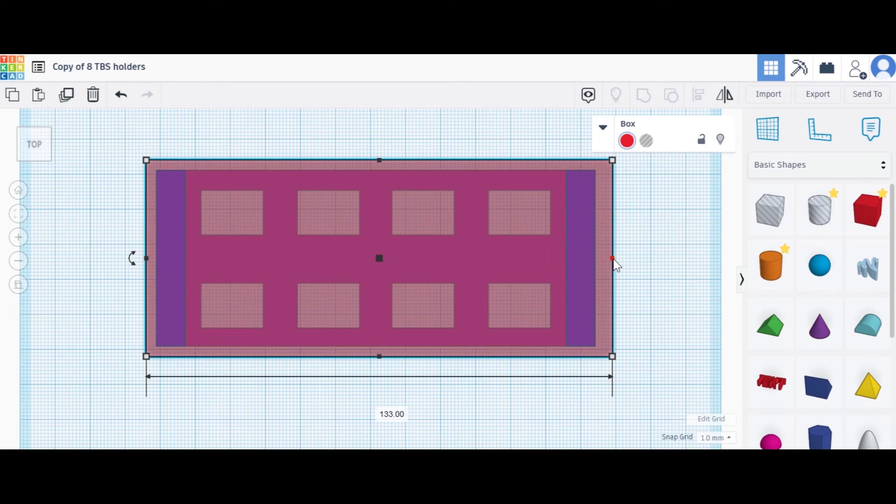
{"action": "left_click_drag", "start_coordinate": [610, 260], "coordinate": [607, 259]}
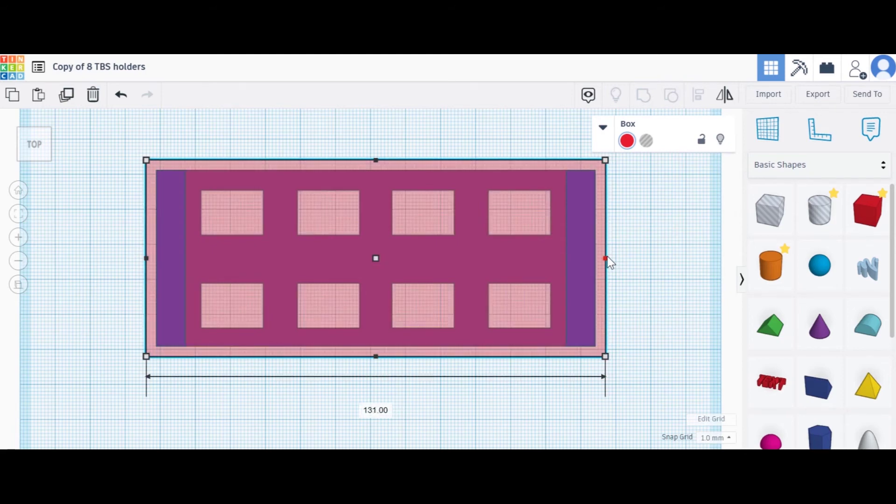
{"action": "left_click", "coordinate": [607, 258]}
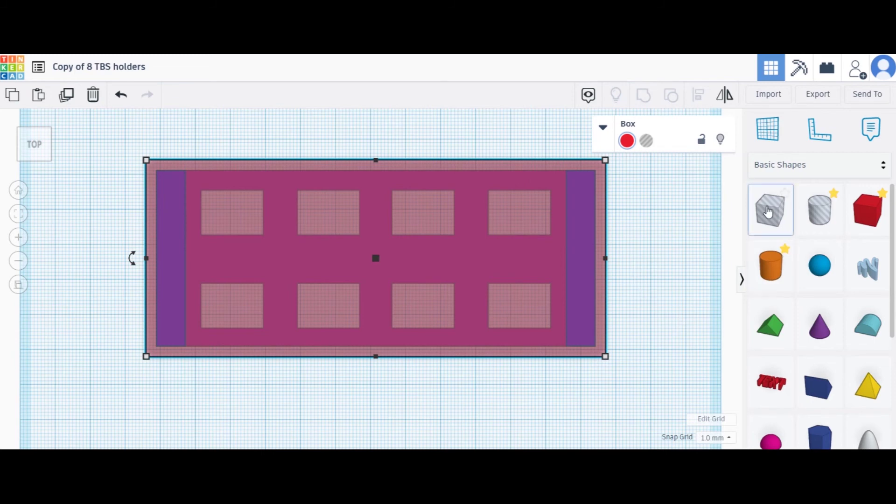
Step: Place a hole box at the holder's upper-left corner and stretch it to about 124 by 50 mm across the holder
{"action": "left_click", "coordinate": [675, 219]}
{"action": "left_click_drag", "start_coordinate": [786, 236], "coordinate": [191, 208]}
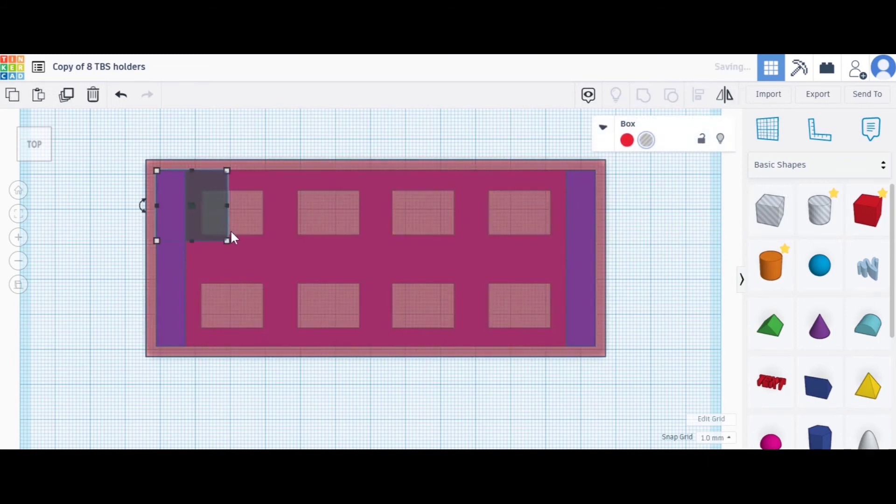
{"action": "left_click_drag", "start_coordinate": [227, 241], "coordinate": [593, 346]}
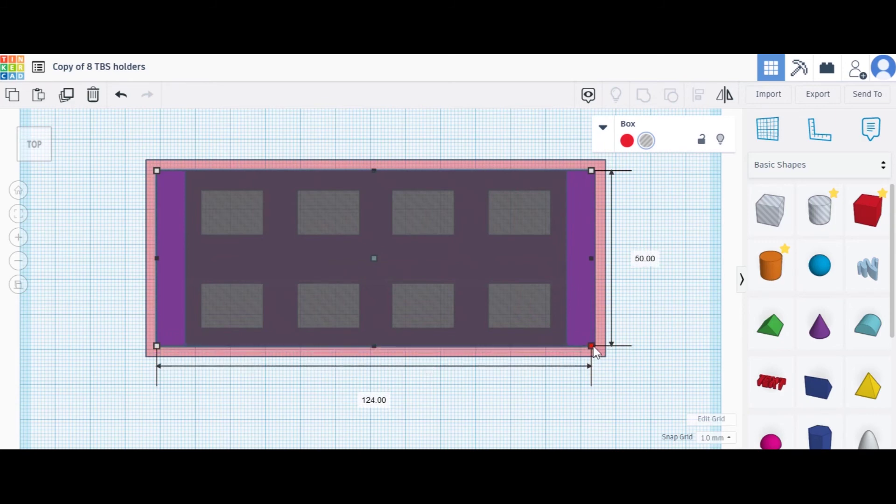
Step: Try to line up the stretched hole box with the holder's lower-left corner
{"action": "key", "text": "f"}
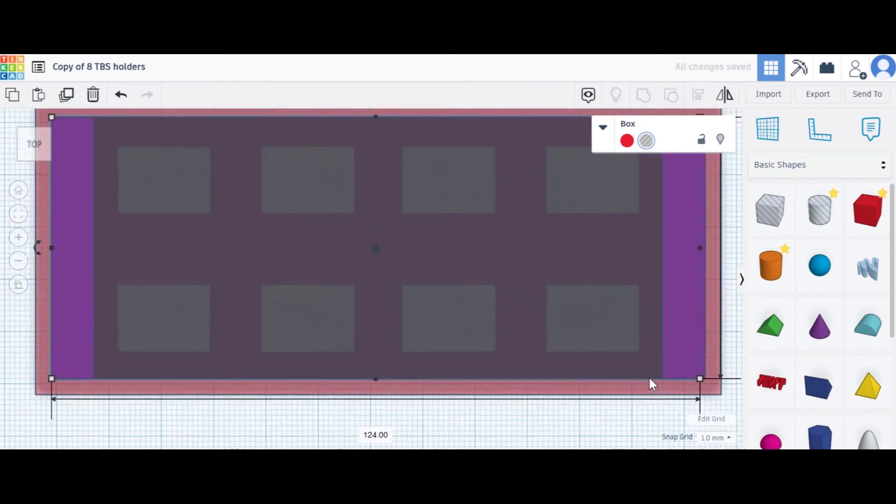
{"action": "left_click", "coordinate": [33, 407]}
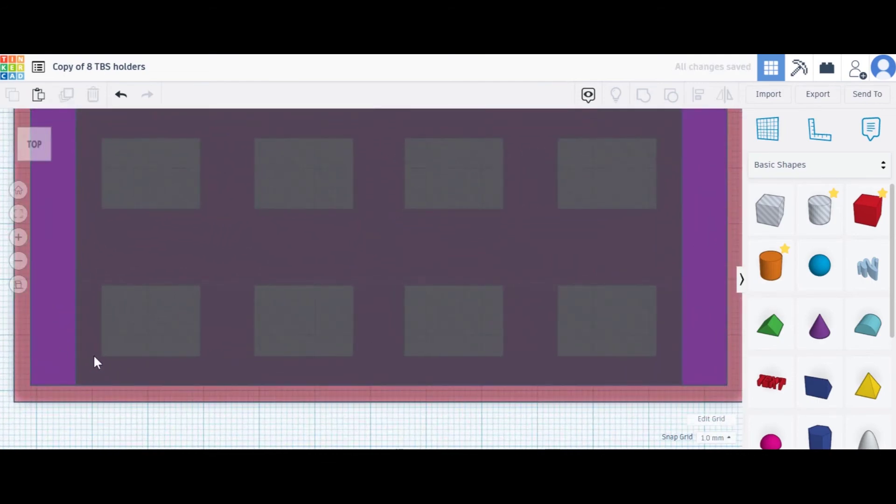
{"action": "key", "text": "ctrl+a"}
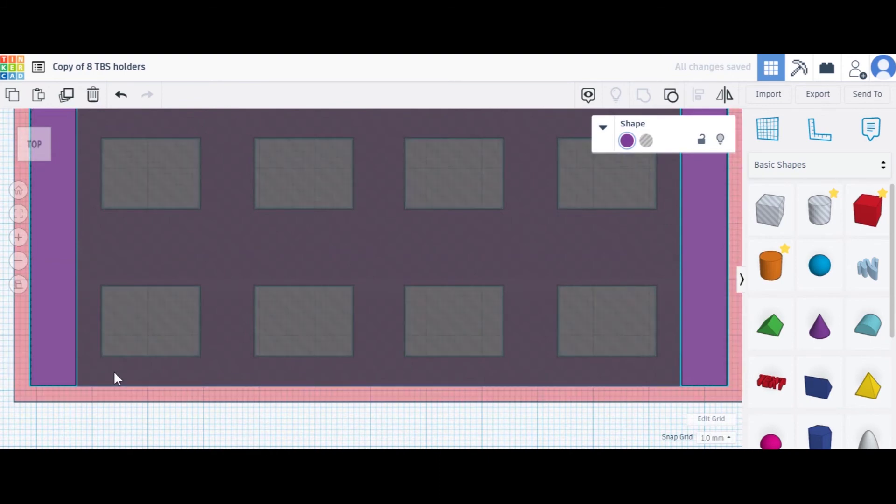
{"action": "left_click", "coordinate": [126, 369]}
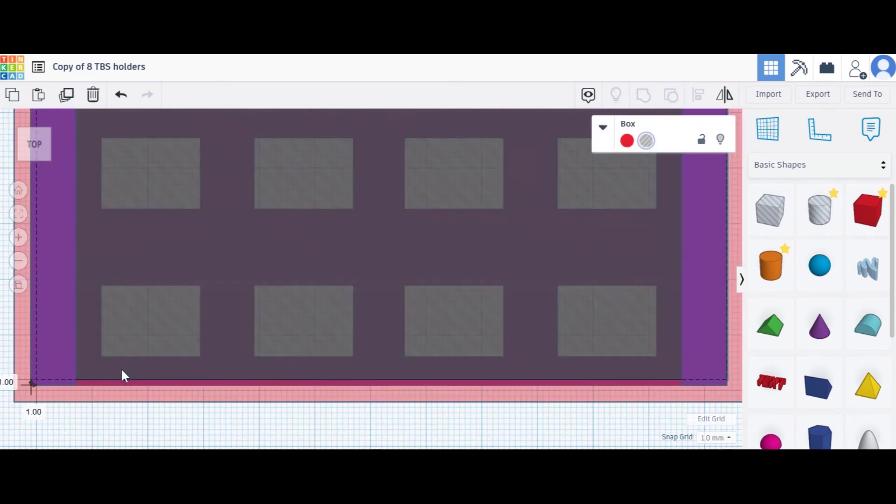
{"action": "mouse_move", "coordinate": [121, 368]}
{"action": "left_mouse_down"}
{"action": "mouse_move", "coordinate": [121, 388]}
{"action": "mouse_move", "coordinate": [116, 374]}
{"action": "left_mouse_up"}
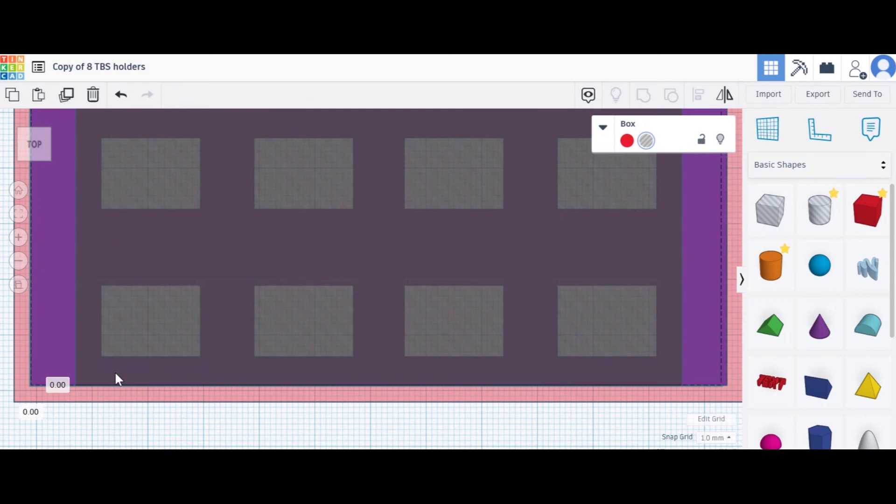
Step: Set the snap grid to 0.5 mm
{"action": "left_click", "coordinate": [727, 437]}
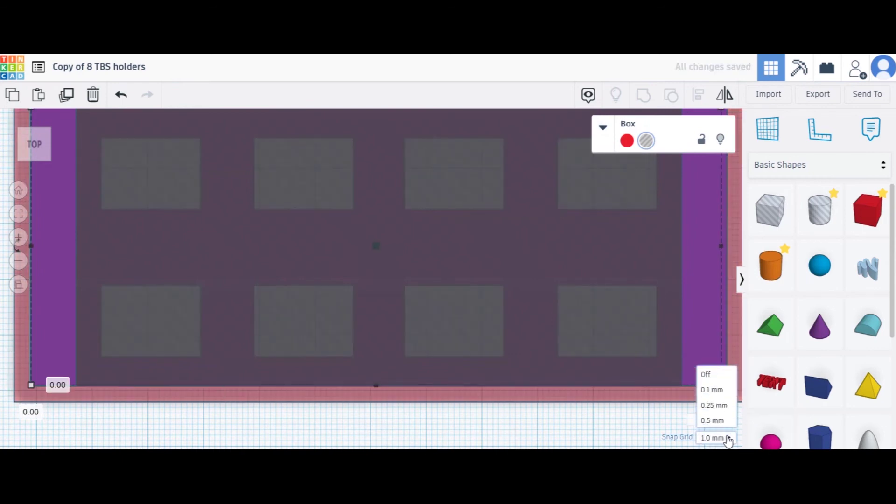
{"action": "left_click", "coordinate": [712, 380]}
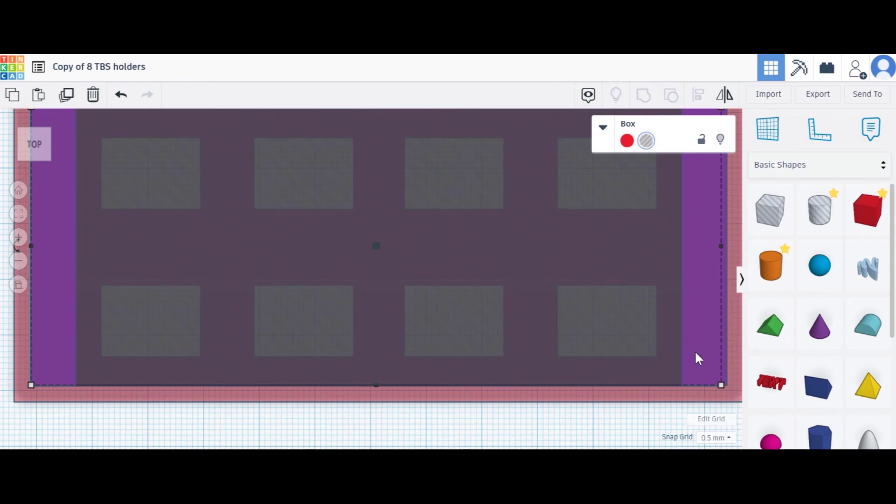
Step: Undo the accidental holder move and the hole box's changes back to its small size
{"action": "left_click_drag", "start_coordinate": [695, 349], "coordinate": [675, 344]}
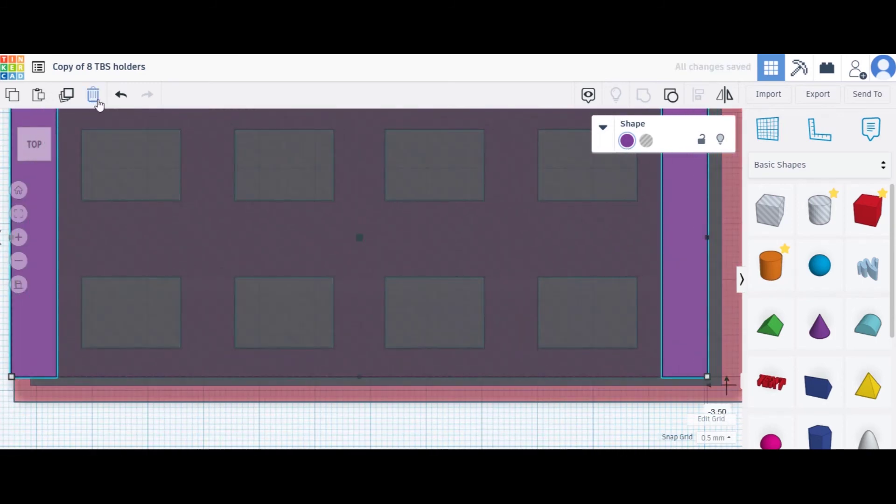
{"action": "left_click", "coordinate": [121, 96]}
{"action": "scroll", "coordinate": [606, 294], "scroll_direction": "up", "scroll_amount": 2}
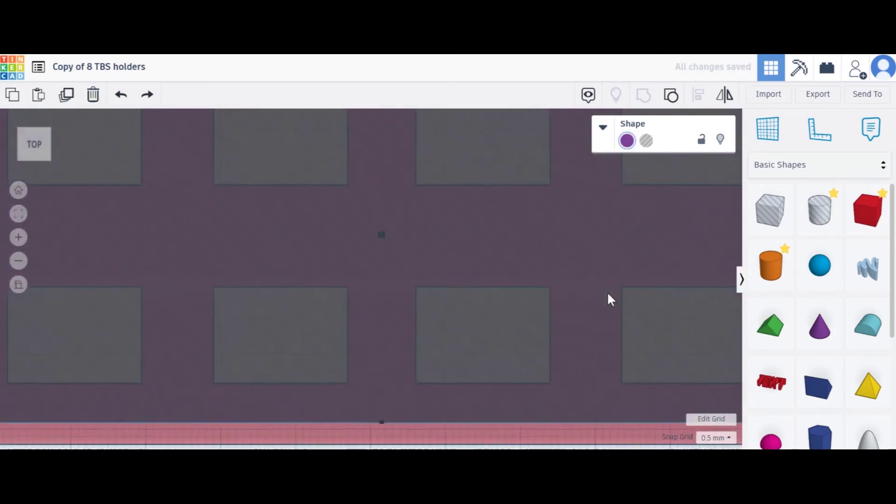
{"action": "scroll", "coordinate": [606, 294], "scroll_direction": "down", "scroll_amount": 1}
{"action": "scroll", "coordinate": [608, 294], "scroll_direction": "down", "scroll_amount": 4}
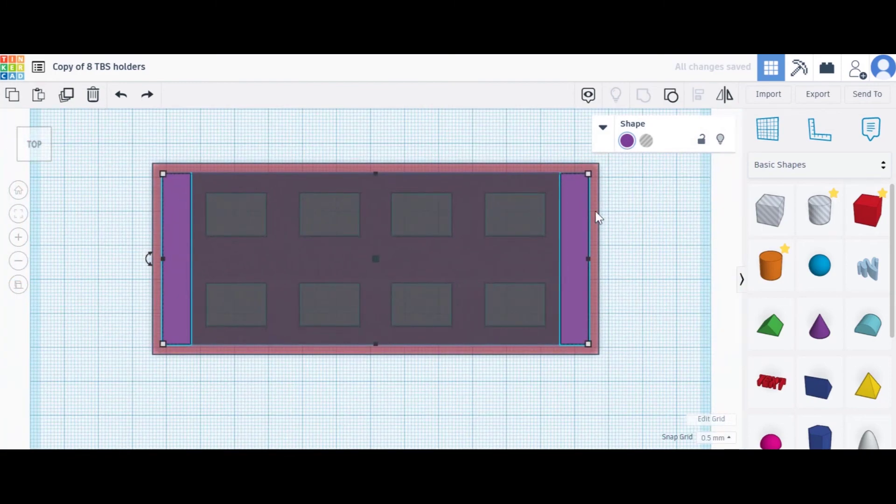
{"action": "left_click", "coordinate": [120, 96]}
{"action": "left_click", "coordinate": [120, 97]}
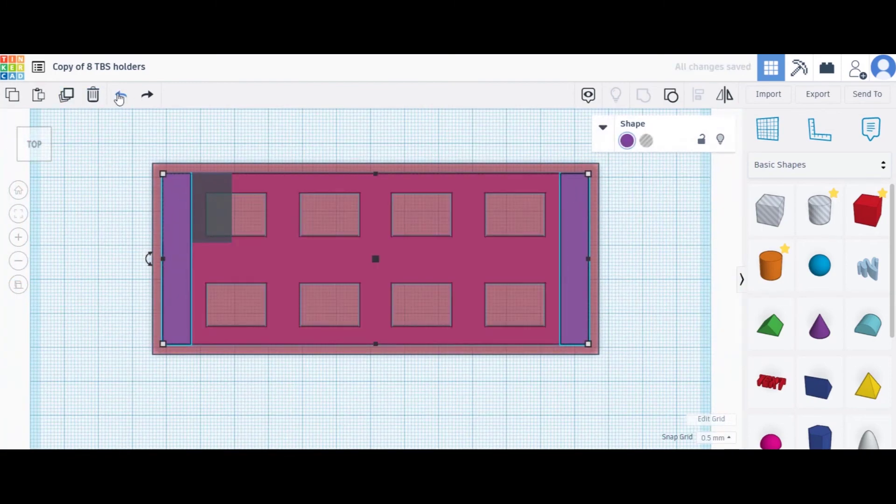
Step: Align the small hole box with the holder's upper-left corner and stretch it to the opposite corner, covering the whole footprint
{"action": "mouse_move", "coordinate": [215, 207]}
{"action": "left_mouse_down"}
{"action": "mouse_move", "coordinate": [231, 213]}
{"action": "mouse_move", "coordinate": [212, 221]}
{"action": "mouse_move", "coordinate": [215, 205]}
{"action": "left_mouse_up"}
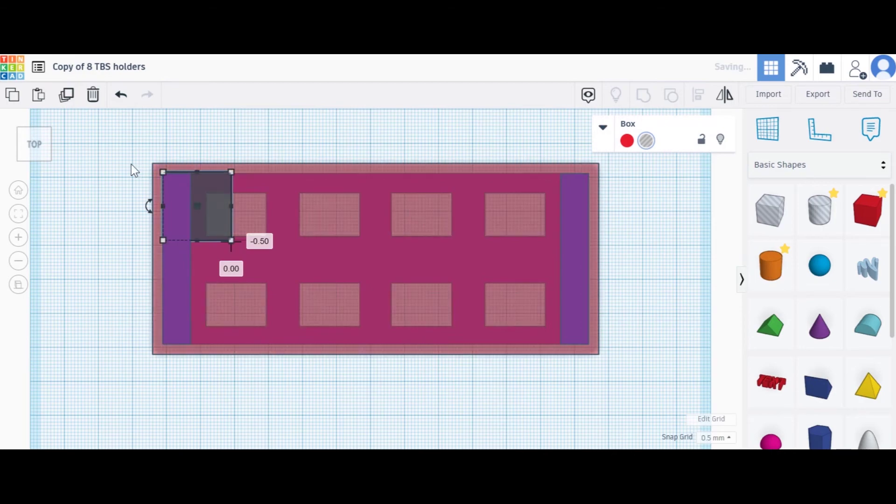
{"action": "scroll", "coordinate": [131, 166], "scroll_direction": "up", "scroll_amount": 3}
{"action": "mouse_move", "coordinate": [128, 163]}
{"action": "left_mouse_down"}
{"action": "mouse_move", "coordinate": [139, 170]}
{"action": "mouse_move", "coordinate": [134, 192]}
{"action": "mouse_move", "coordinate": [127, 167]}
{"action": "left_mouse_up"}
{"action": "left_click_drag", "start_coordinate": [178, 227], "coordinate": [667, 368]}
{"action": "left_click", "coordinate": [589, 418]}
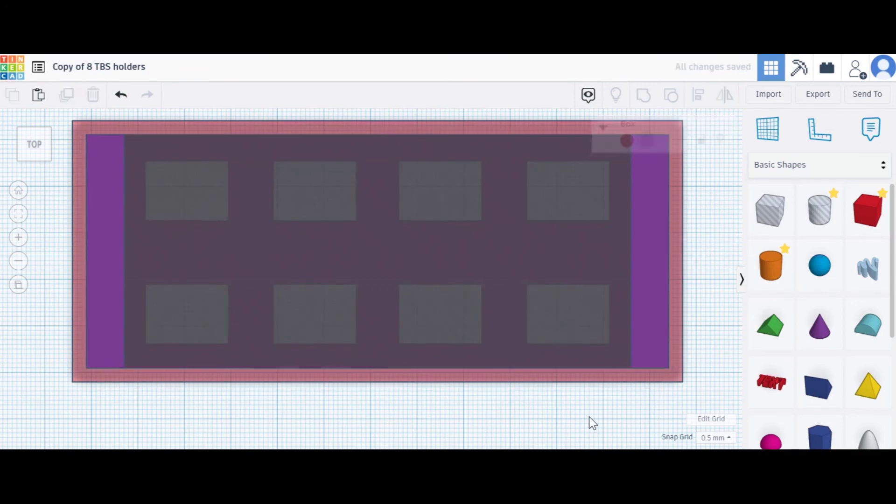
{"action": "scroll", "coordinate": [690, 317], "scroll_direction": "down", "scroll_amount": 4}
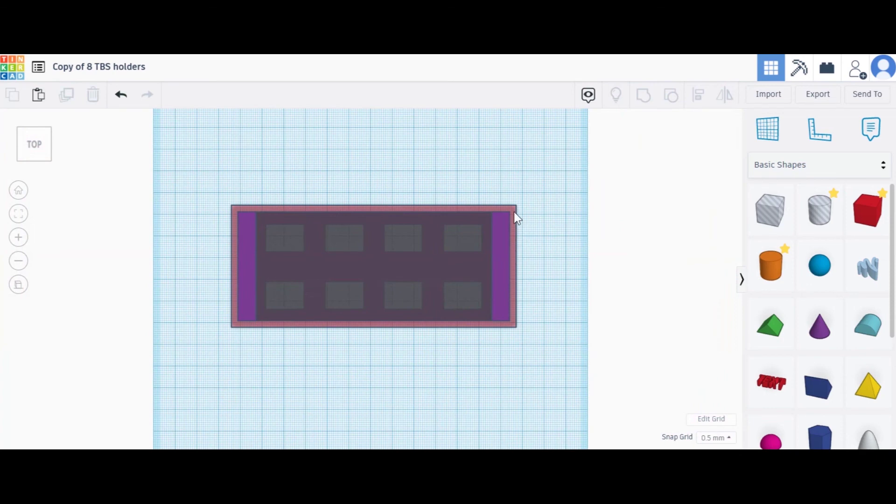
{"action": "left_click", "coordinate": [515, 214]}
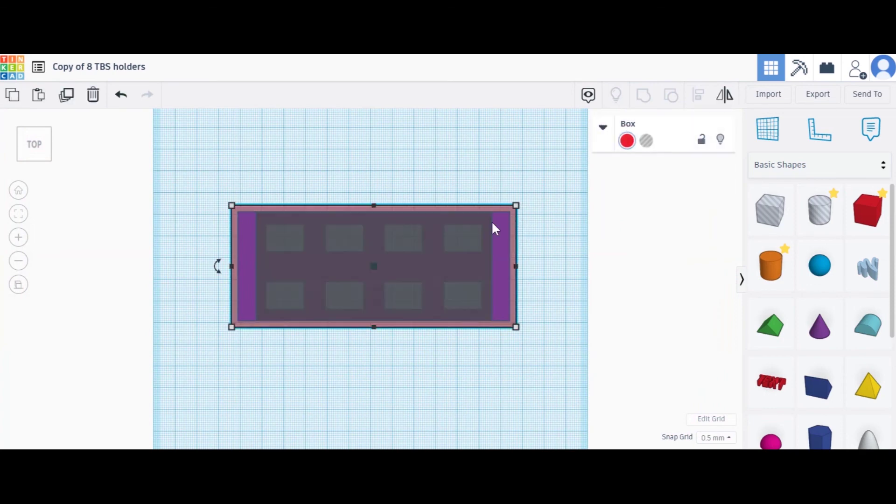
{"action": "left_click", "coordinate": [503, 229], "text": "shift"}
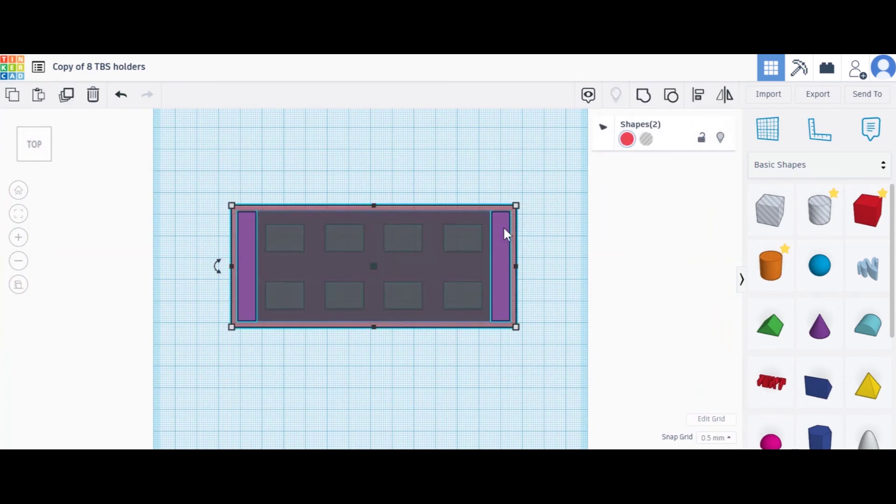
{"action": "left_click", "coordinate": [539, 228]}
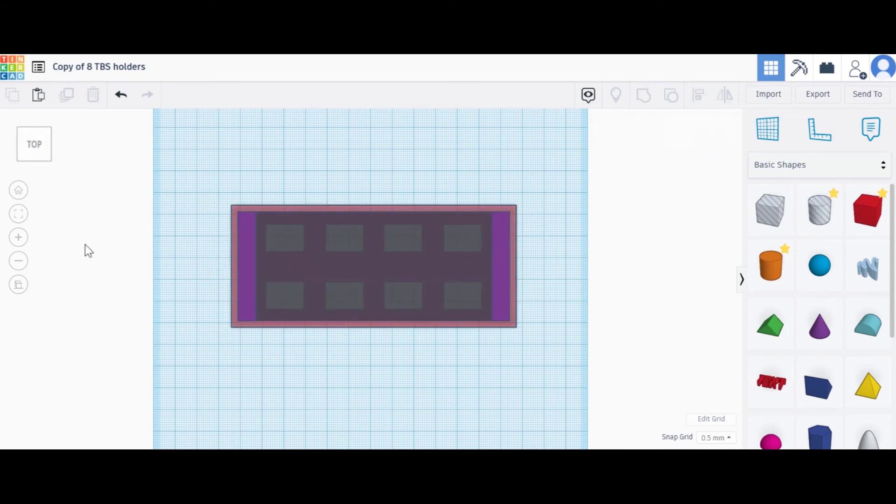
Step: Move the purple holder about 139.5 mm to the right, clear of the red base box and the hole box
{"action": "left_click", "coordinate": [18, 190]}
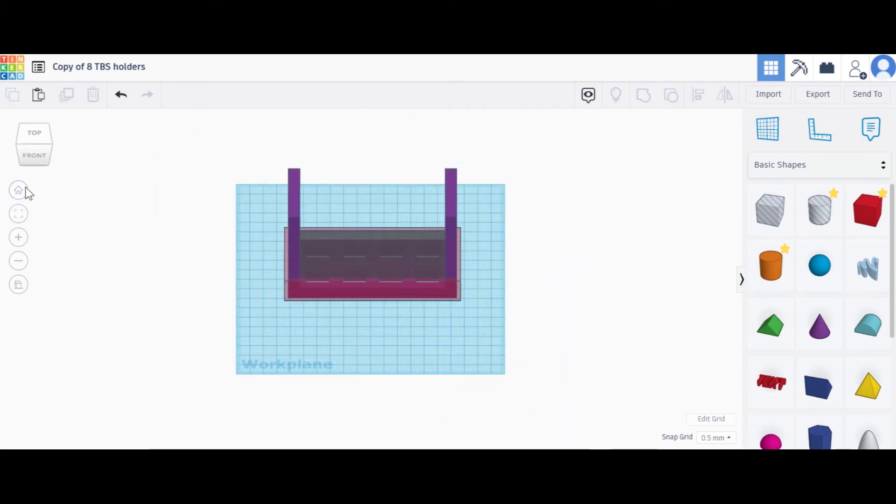
{"action": "left_click", "coordinate": [34, 155]}
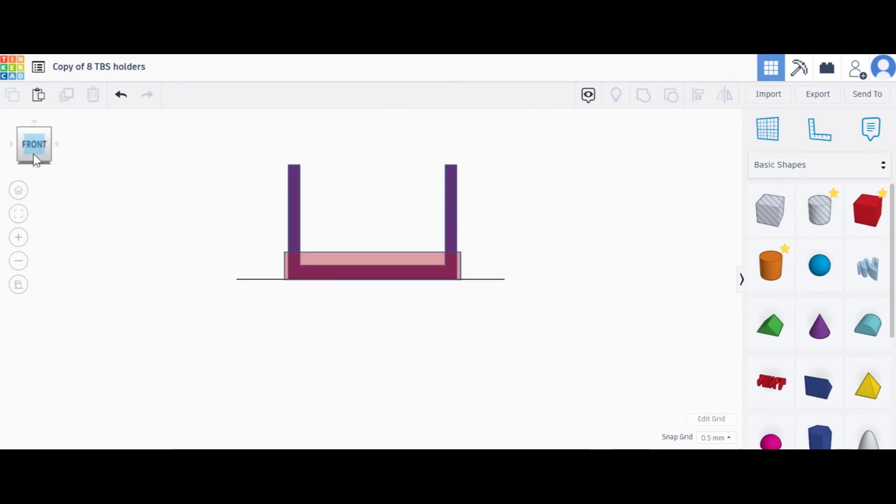
{"action": "left_click", "coordinate": [380, 262]}
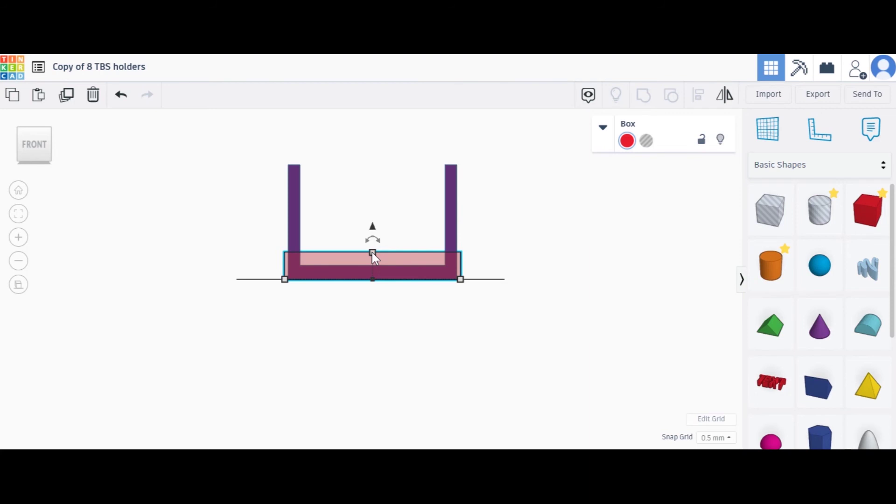
{"action": "left_click", "coordinate": [302, 199]}
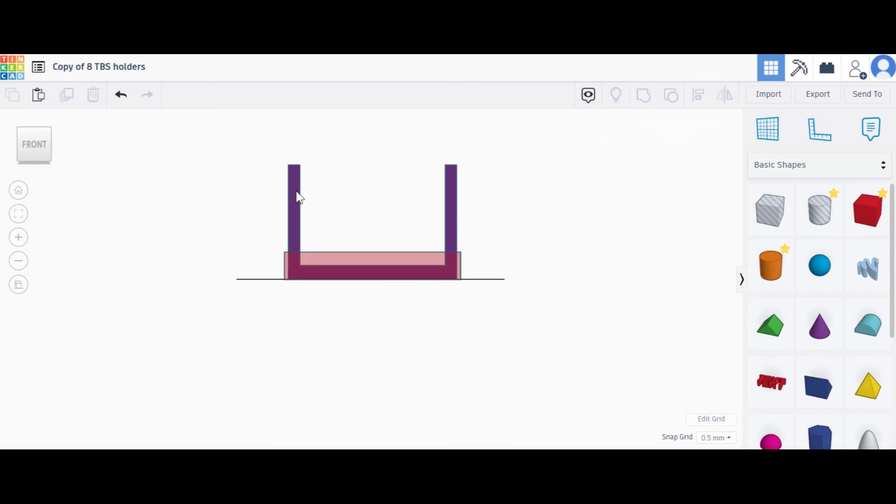
{"action": "left_click_drag", "start_coordinate": [299, 198], "coordinate": [485, 195]}
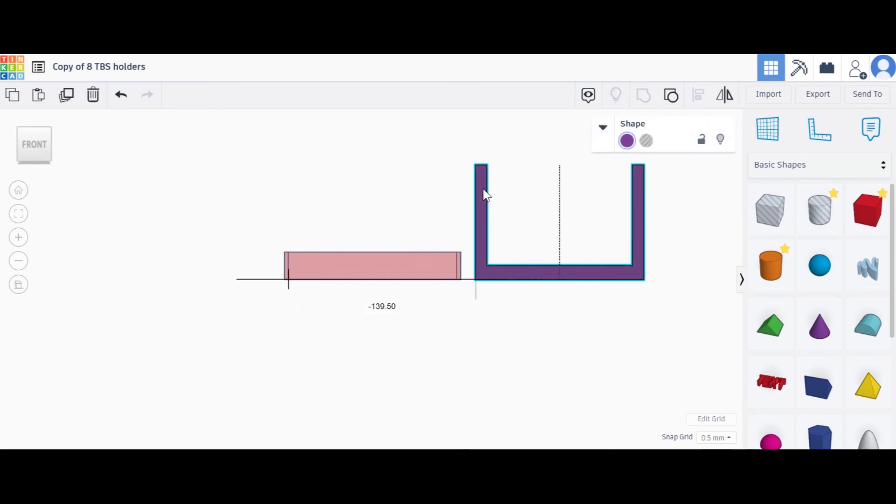
Step: Lower the red base box's height to 5 mm
{"action": "left_click", "coordinate": [38, 122]}
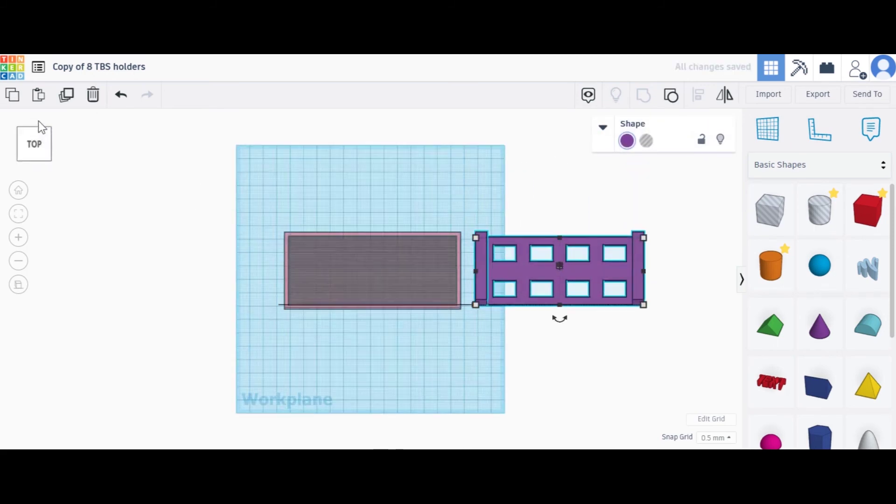
{"action": "scroll", "coordinate": [435, 193], "scroll_direction": "up", "scroll_amount": 5}
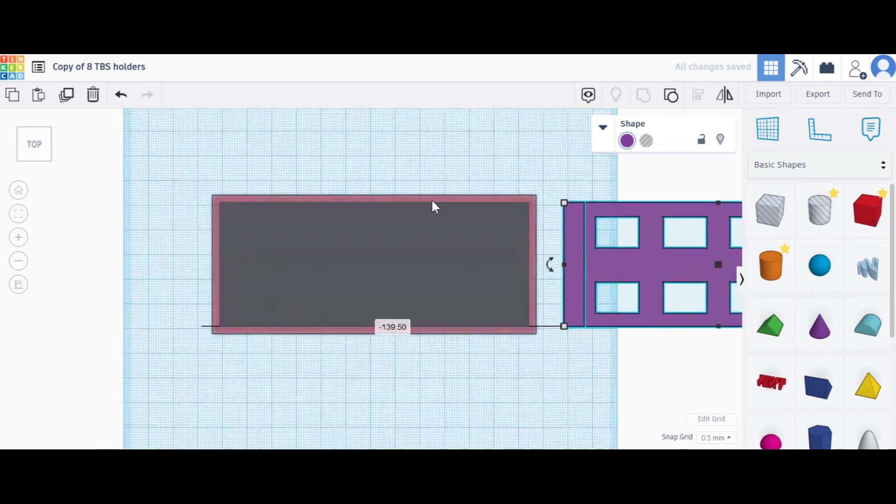
{"action": "left_click", "coordinate": [431, 283]}
{"action": "left_click", "coordinate": [438, 379]}
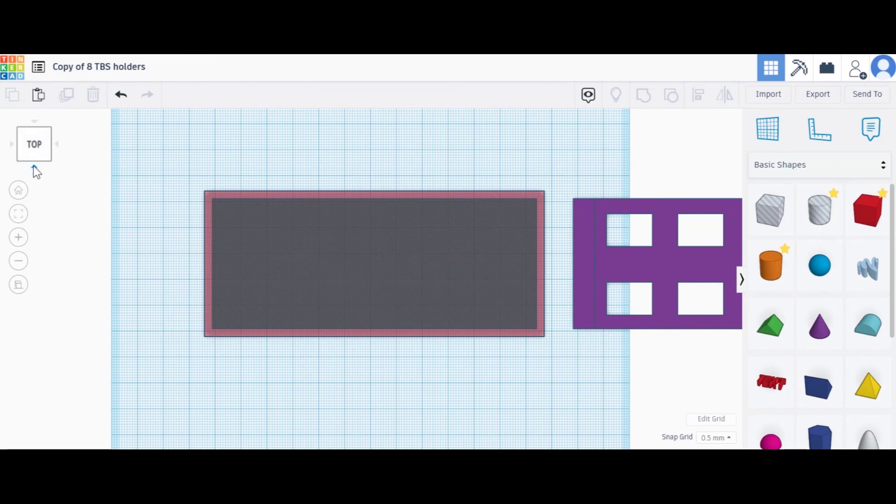
{"action": "left_click", "coordinate": [35, 169]}
{"action": "left_click", "coordinate": [392, 241]}
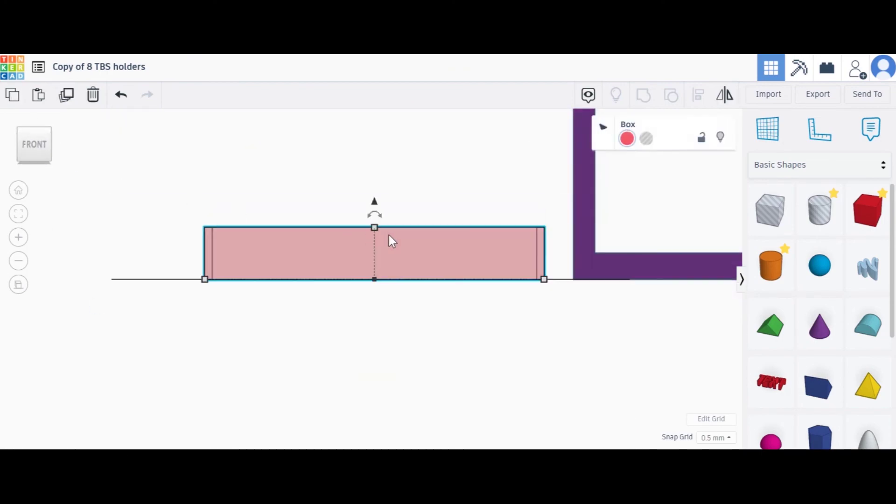
{"action": "left_click_drag", "start_coordinate": [374, 227], "coordinate": [372, 267]}
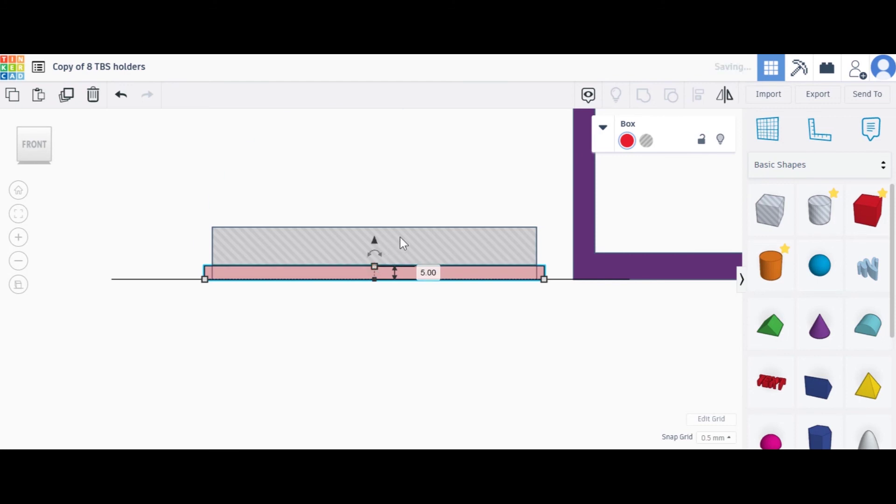
Step: Raise the hole box 1.5 mm above the workplane to leave a floor in the base
{"action": "left_click", "coordinate": [387, 236]}
{"action": "left_click_drag", "start_coordinate": [375, 204], "coordinate": [376, 201]}
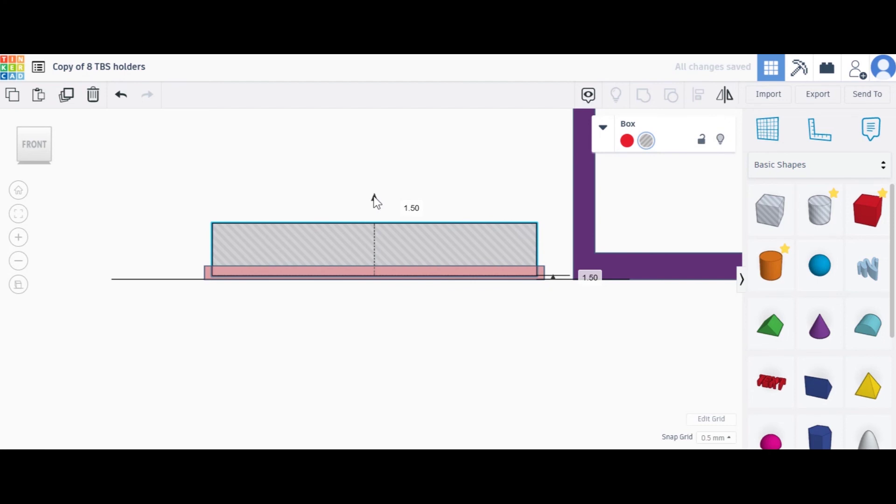
Step: Raise the hole box to 2 mm above the workplane and group it with the red base box to cut the recess
{"action": "left_click_drag", "start_coordinate": [374, 197], "coordinate": [375, 197]}
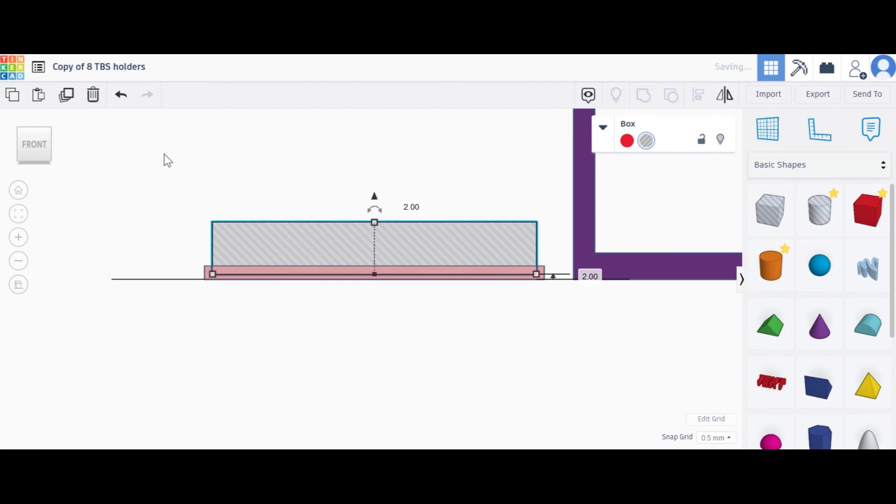
{"action": "left_click", "coordinate": [34, 123]}
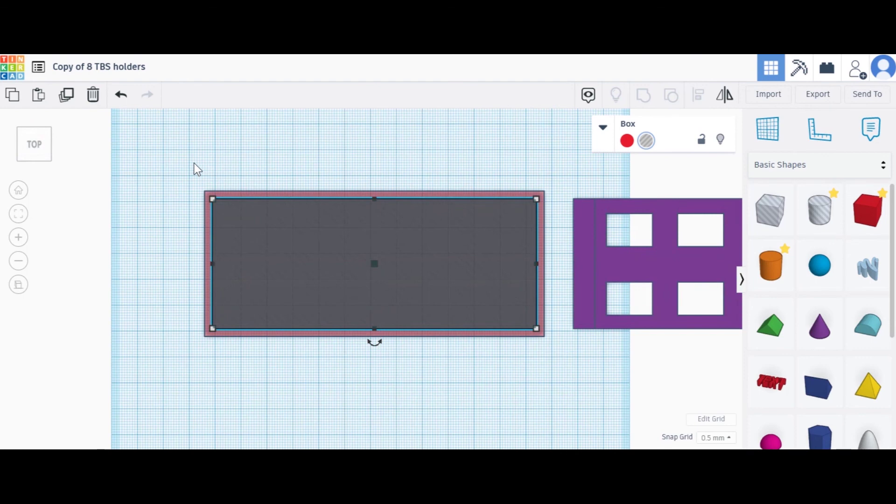
{"action": "left_click", "coordinate": [168, 164]}
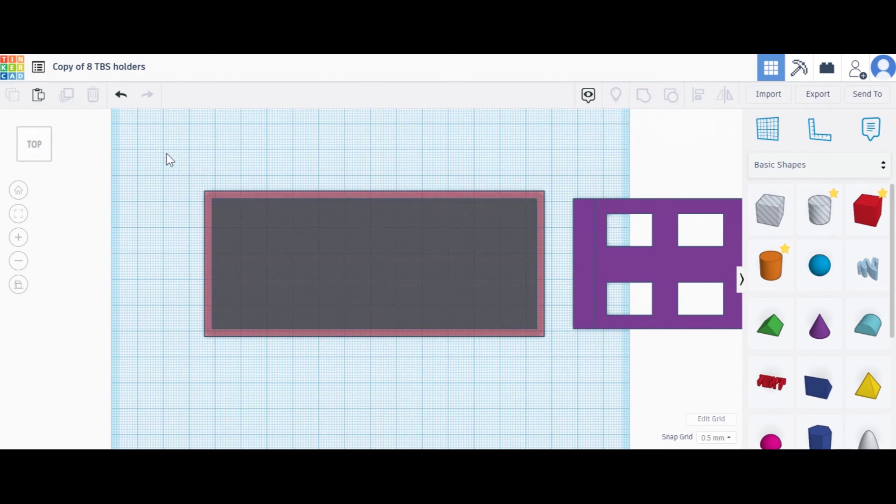
{"action": "left_click_drag", "start_coordinate": [497, 390], "coordinate": [550, 365]}
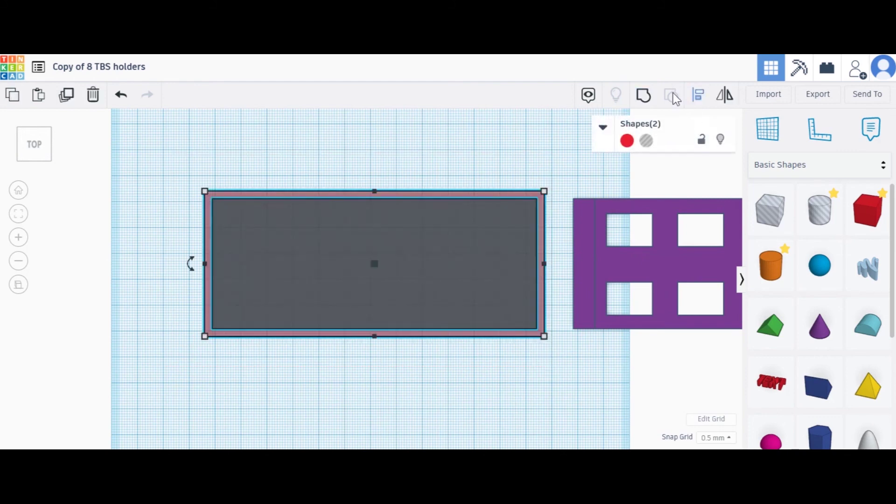
{"action": "left_click", "coordinate": [643, 95]}
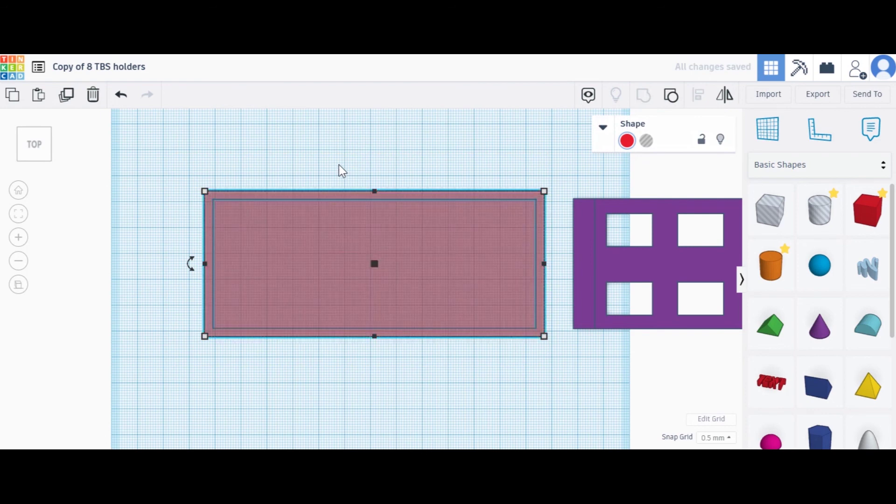
Step: Delete the purple holder beside the grouped base
{"action": "left_click", "coordinate": [339, 166]}
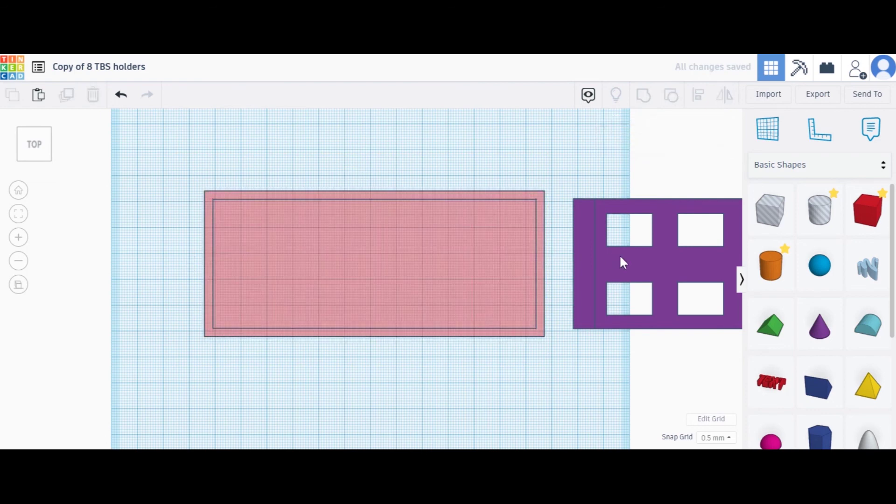
{"action": "left_click", "coordinate": [619, 254]}
{"action": "key", "text": "Delete"}
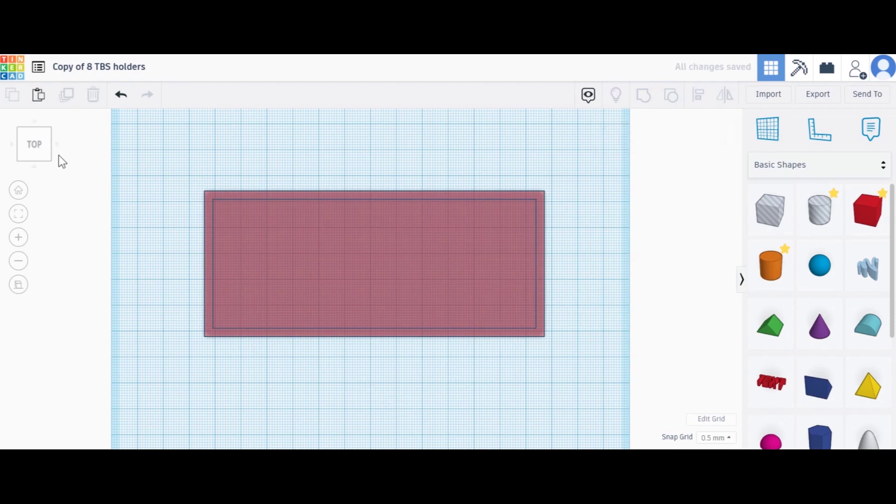
Step: Change the grouped base's colour to the bright yellow preset and turn off its transparency
{"action": "left_click", "coordinate": [34, 154]}
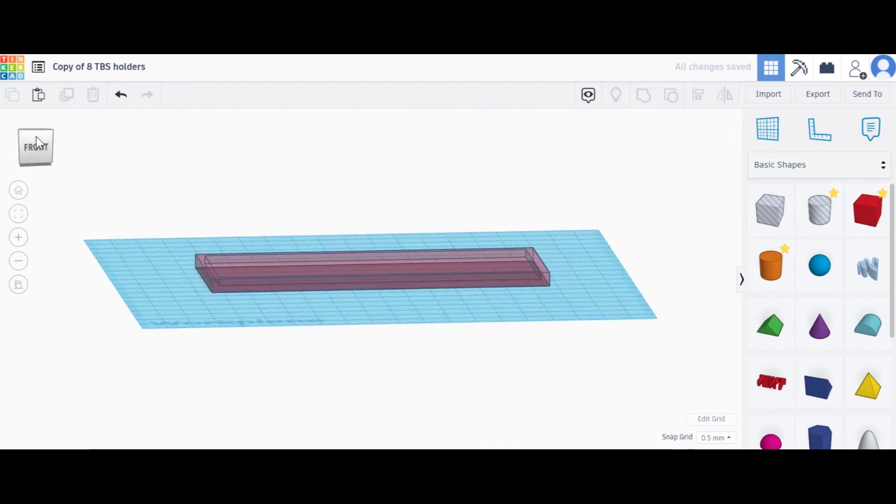
{"action": "mouse_move", "coordinate": [32, 136]}
{"action": "left_mouse_down"}
{"action": "mouse_move", "coordinate": [40, 136]}
{"action": "mouse_move", "coordinate": [32, 151]}
{"action": "left_mouse_up"}
{"action": "left_click", "coordinate": [29, 142]}
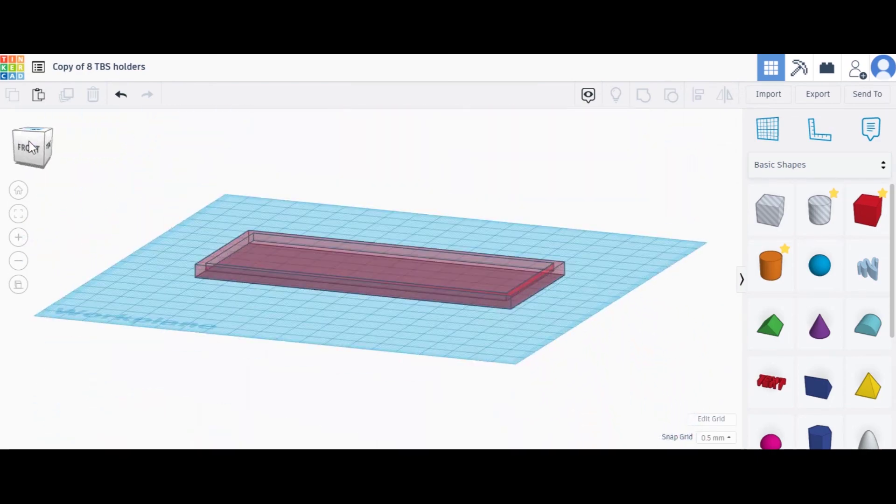
{"action": "left_click", "coordinate": [467, 194]}
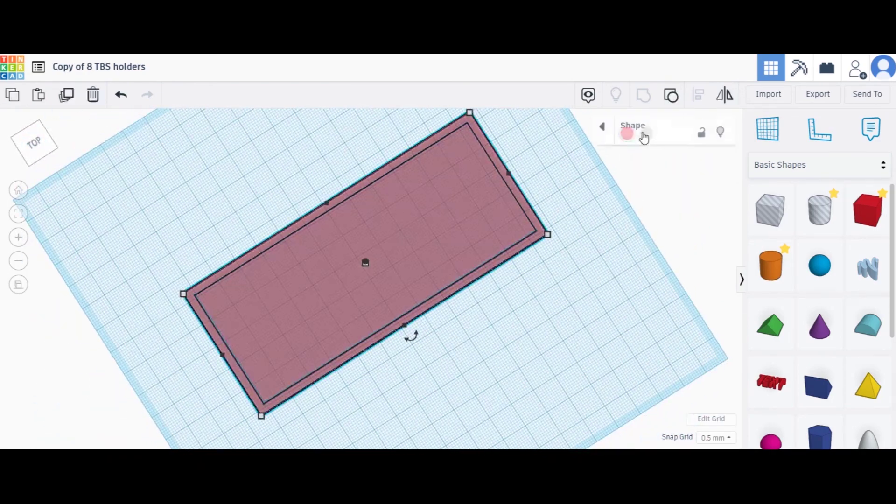
{"action": "left_click", "coordinate": [626, 141]}
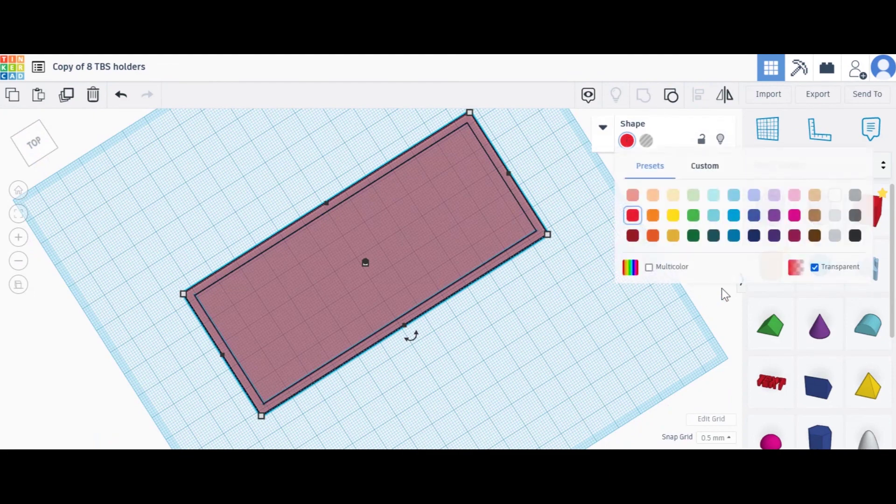
{"action": "left_click", "coordinate": [673, 216]}
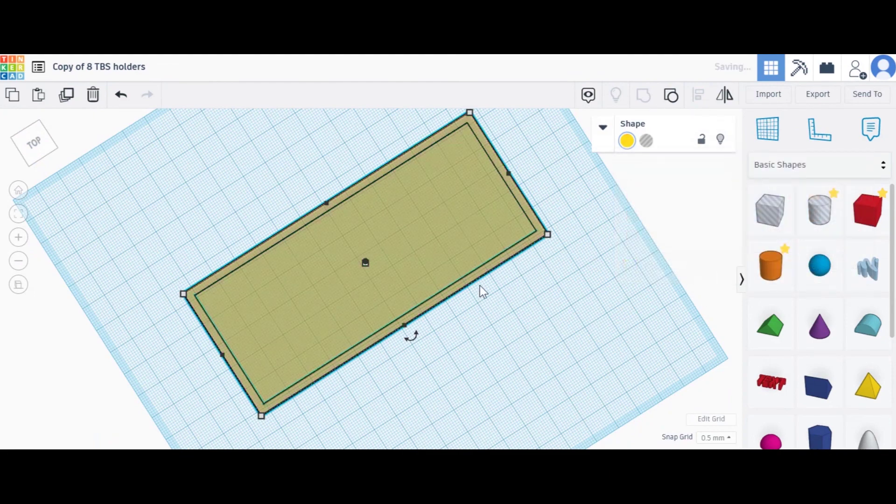
{"action": "left_click", "coordinate": [626, 141]}
{"action": "left_click", "coordinate": [814, 266]}
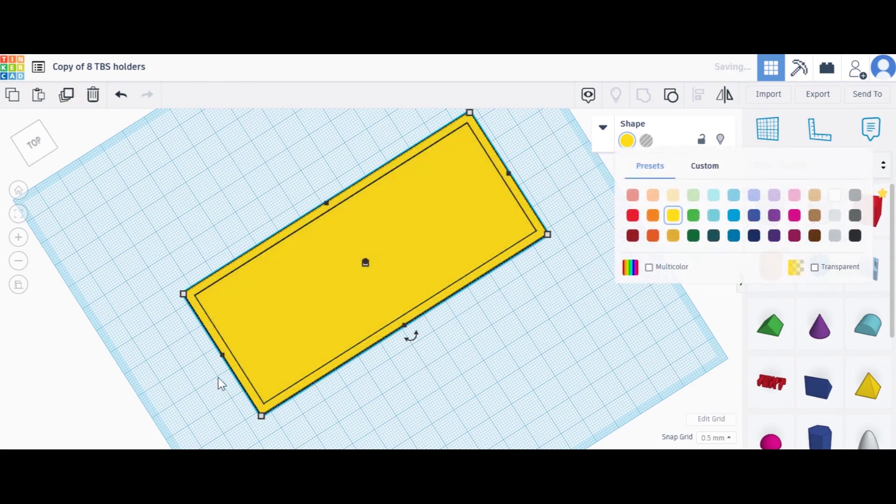
{"action": "left_click", "coordinate": [418, 370]}
Step: Examine the yellow base's recess, rim and floor from above and from angled front views
{"action": "left_click", "coordinate": [38, 139]}
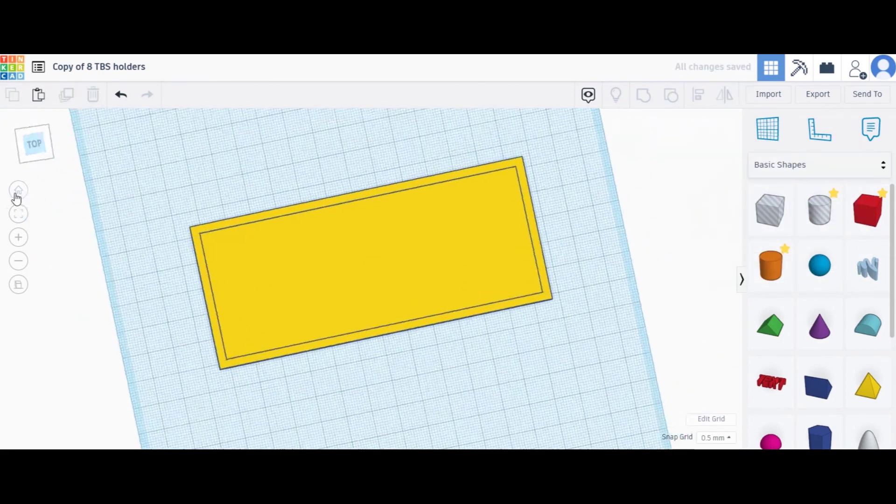
{"action": "left_click", "coordinate": [19, 190]}
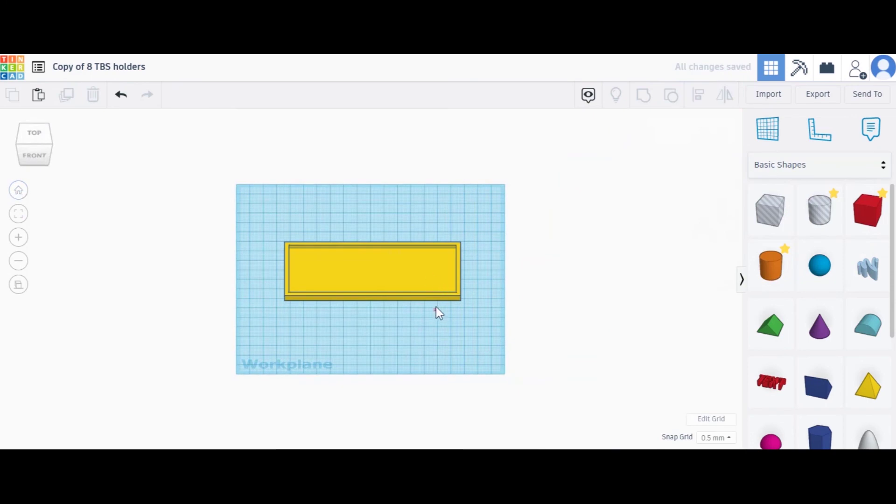
{"action": "left_click", "coordinate": [334, 276]}
{"action": "left_click", "coordinate": [37, 151]}
{"action": "mouse_move", "coordinate": [35, 147]}
{"action": "left_mouse_down"}
{"action": "mouse_move", "coordinate": [24, 156]}
{"action": "mouse_move", "coordinate": [20, 147]}
{"action": "mouse_move", "coordinate": [50, 152]}
{"action": "mouse_move", "coordinate": [29, 147]}
{"action": "mouse_move", "coordinate": [27, 159]}
{"action": "left_mouse_up"}
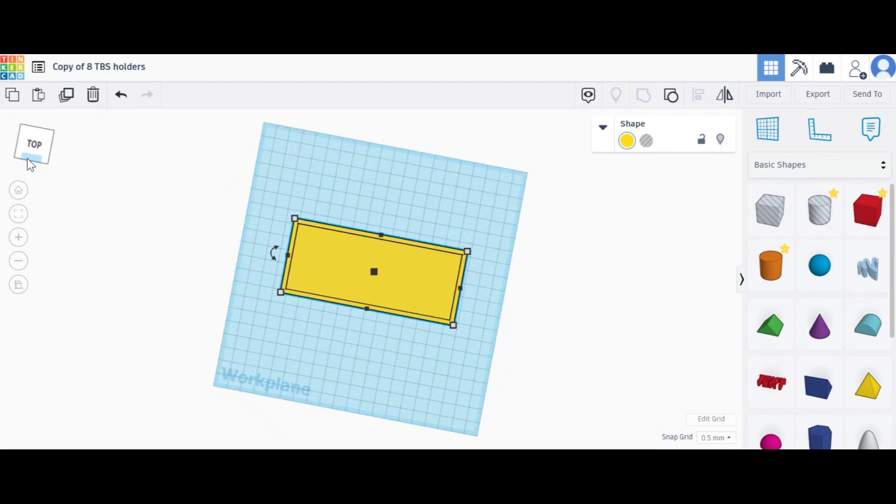
{"action": "key", "text": "f"}
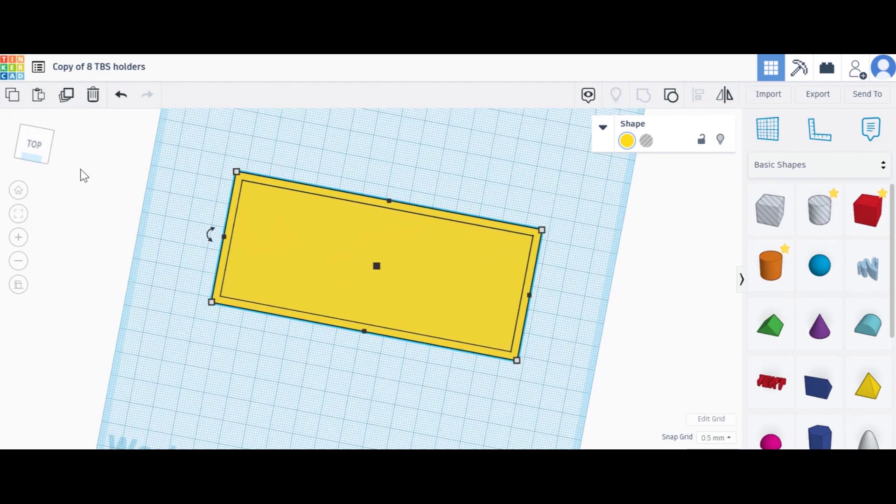
{"action": "mouse_move", "coordinate": [32, 147]}
{"action": "left_mouse_down"}
{"action": "mouse_move", "coordinate": [41, 134]}
{"action": "mouse_move", "coordinate": [78, 134]}
{"action": "mouse_move", "coordinate": [77, 143]}
{"action": "mouse_move", "coordinate": [29, 146]}
{"action": "mouse_move", "coordinate": [37, 133]}
{"action": "mouse_move", "coordinate": [48, 147]}
{"action": "left_mouse_up"}
{"action": "left_click", "coordinate": [29, 145]}
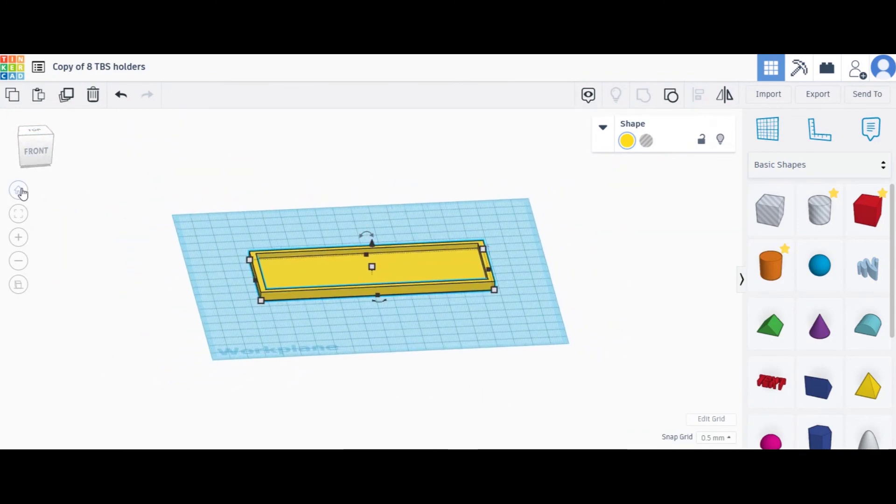
{"action": "left_click", "coordinate": [18, 189]}
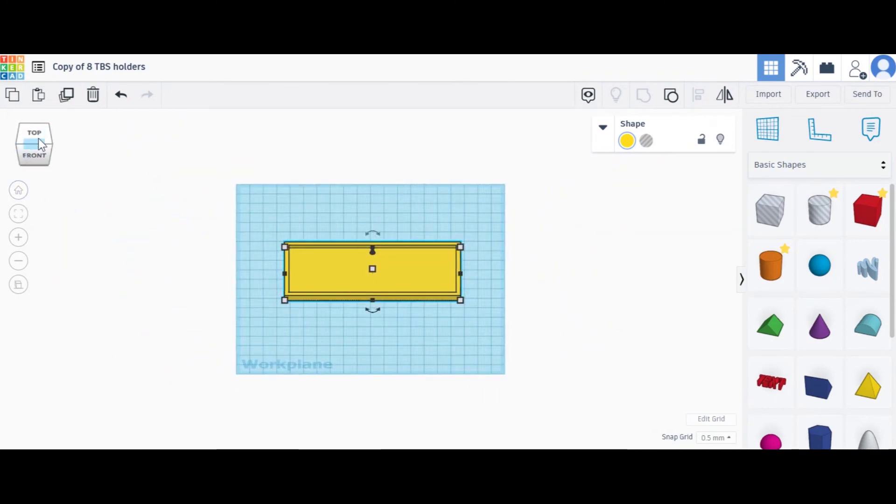
{"action": "left_click_drag", "start_coordinate": [38, 138], "coordinate": [48, 137]}
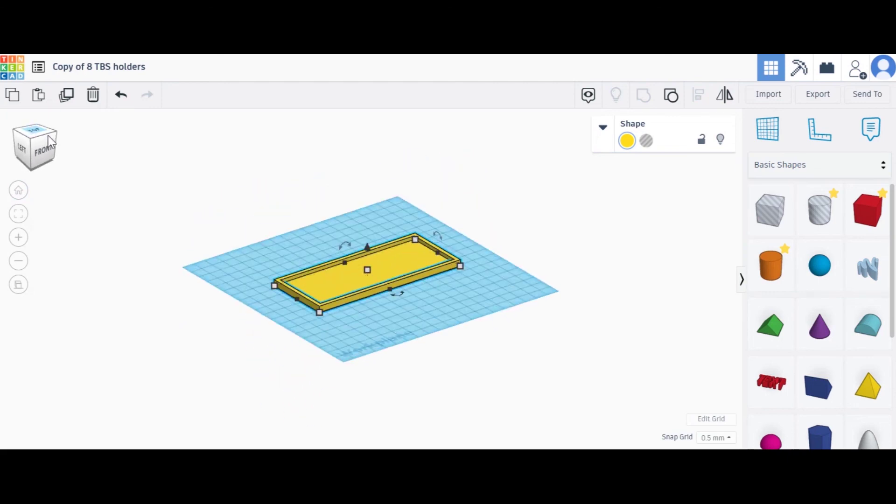
{"action": "scroll", "coordinate": [94, 198], "scroll_direction": "up", "scroll_amount": 5}
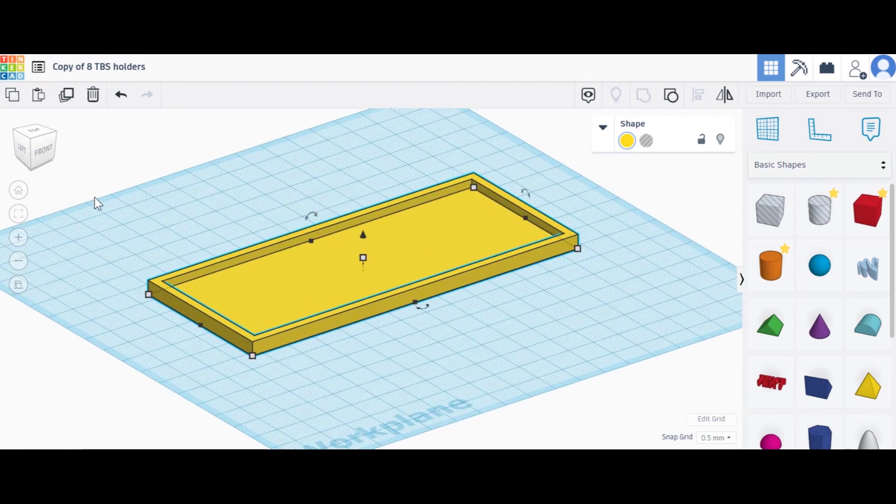
{"action": "scroll", "coordinate": [94, 198], "scroll_direction": "up", "scroll_amount": 2}
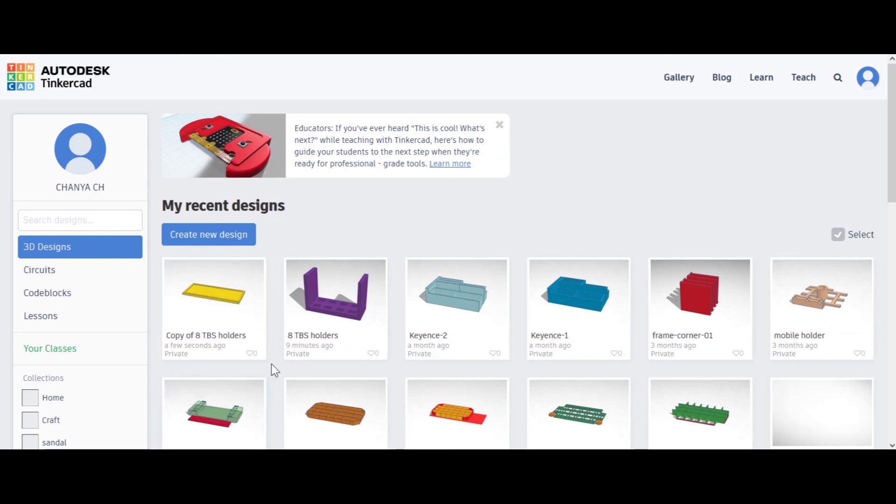
Step: Rename the "Copy of 8 TBS holders" design to "8 TBS holders base" in its properties and save the changes
{"action": "mouse_move", "coordinate": [236, 340]}
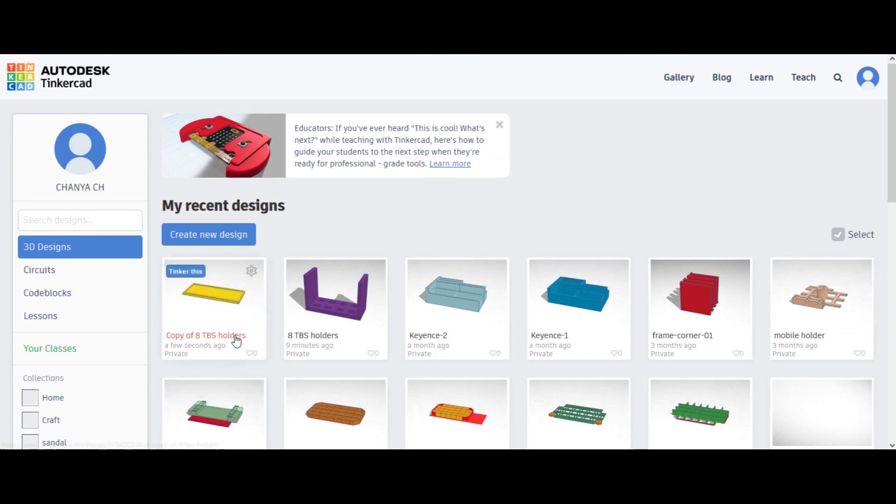
{"action": "left_click", "coordinate": [252, 272]}
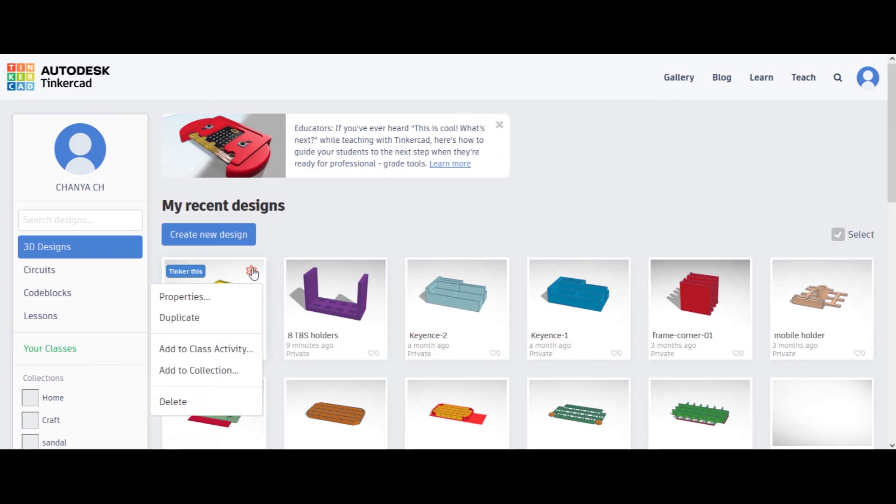
{"action": "left_click", "coordinate": [230, 296]}
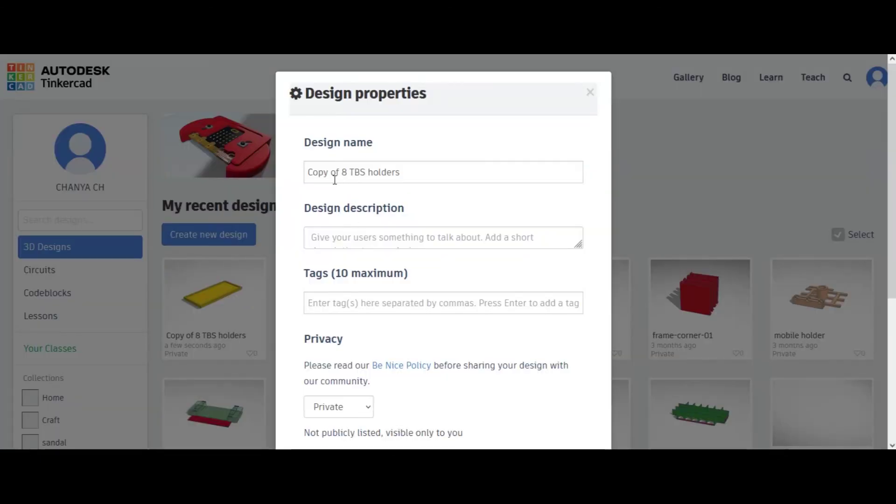
{"action": "left_click", "coordinate": [383, 172]}
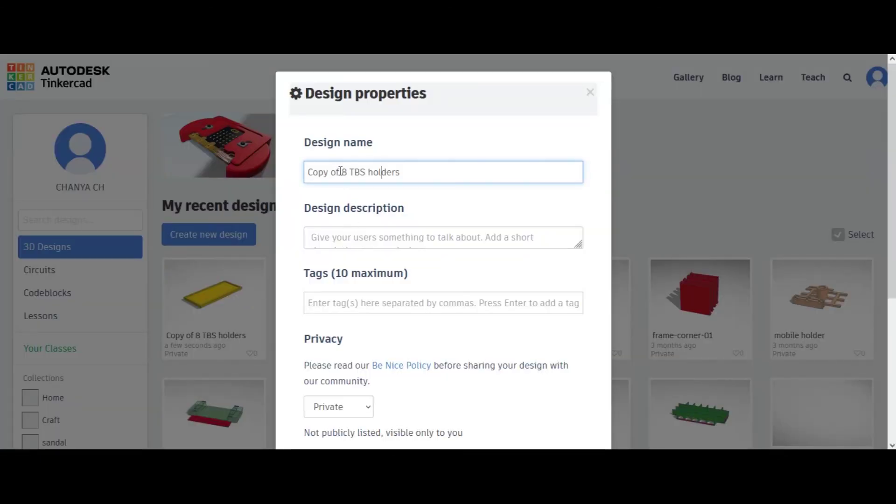
{"action": "left_click_drag", "start_coordinate": [341, 170], "coordinate": [290, 171]}
{"action": "key", "text": "BackSpace"}
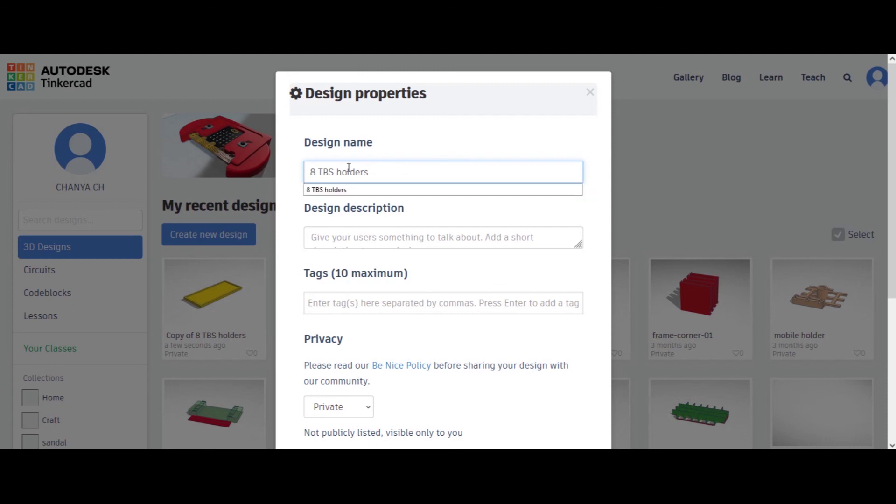
{"action": "left_click", "coordinate": [381, 172]}
{"action": "type", "text": "base"}
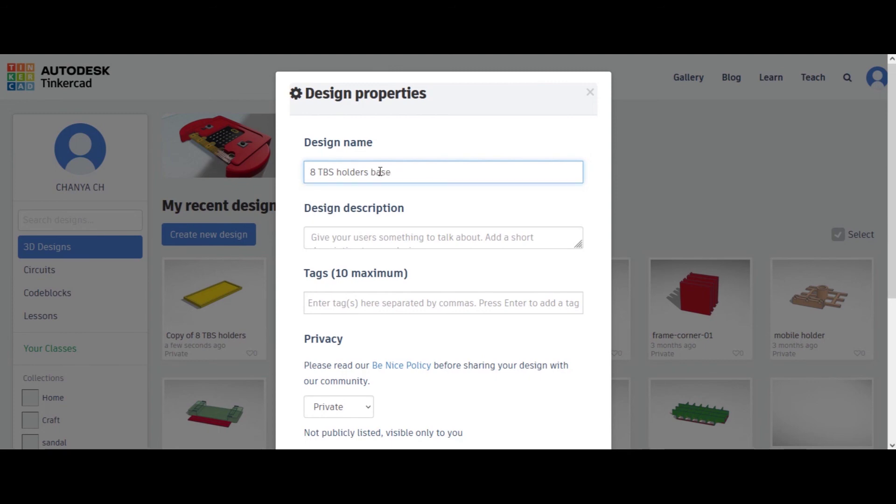
{"action": "scroll", "coordinate": [610, 366], "scroll_direction": "down", "scroll_amount": 5}
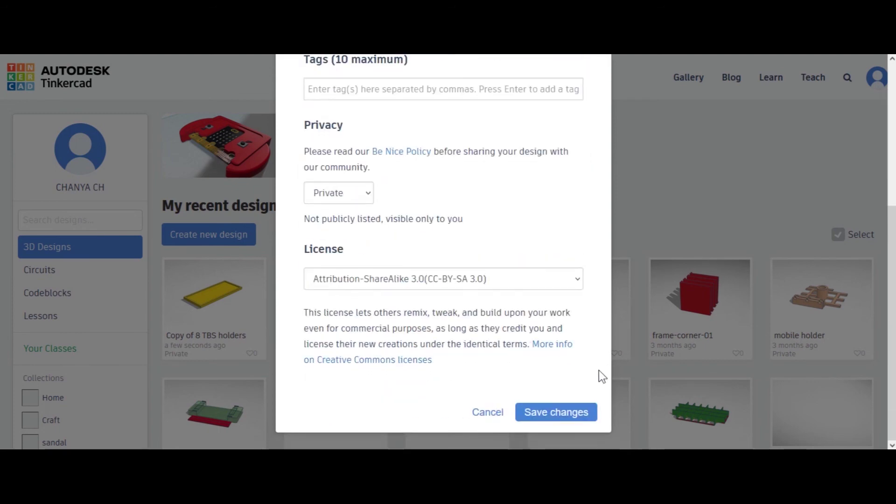
{"action": "left_click", "coordinate": [563, 413]}
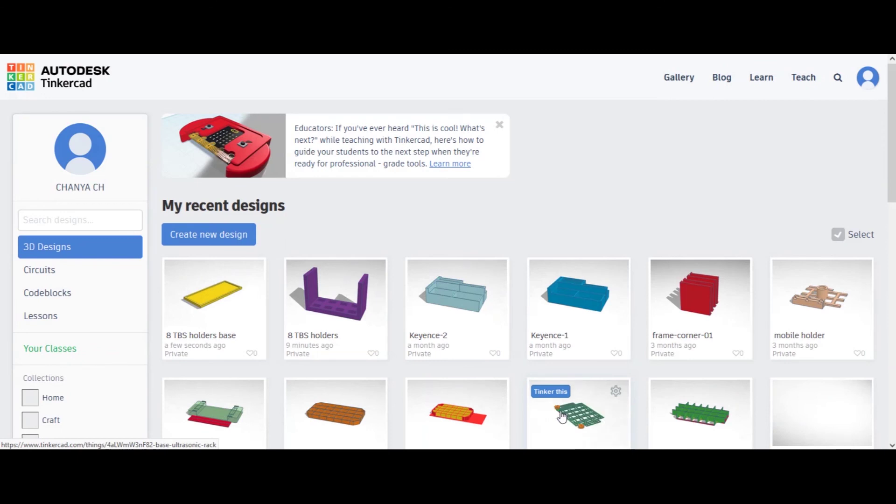